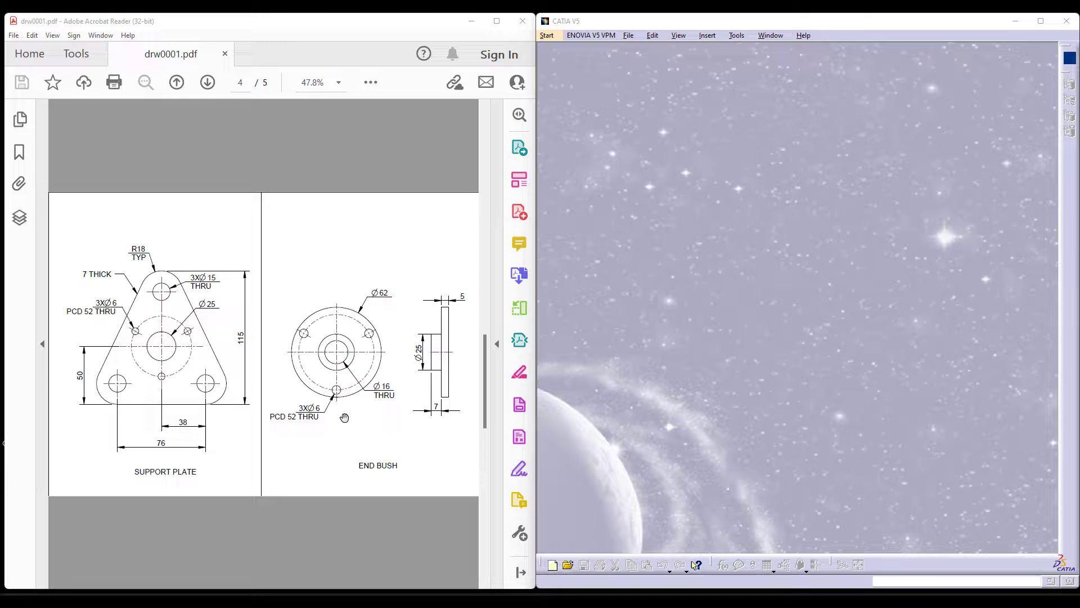
- Page through the crane hook drawings to the support plate, switch to CATIA V5, and create a new part named Part1 with hybrid design enabled
scroll(344, 417, "up", 2)
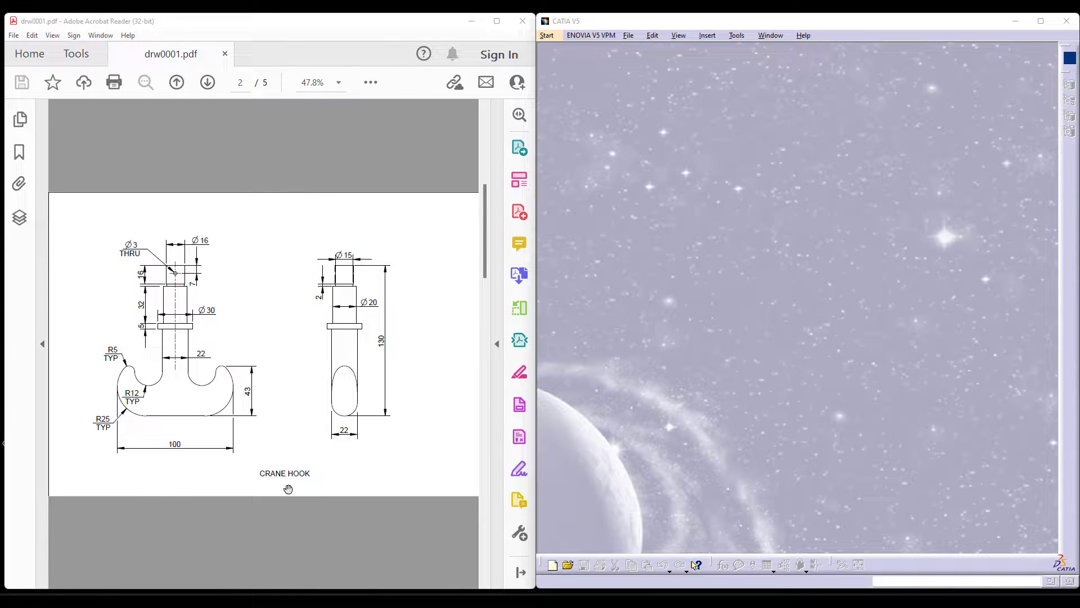
scroll(288, 488, "down", 1)
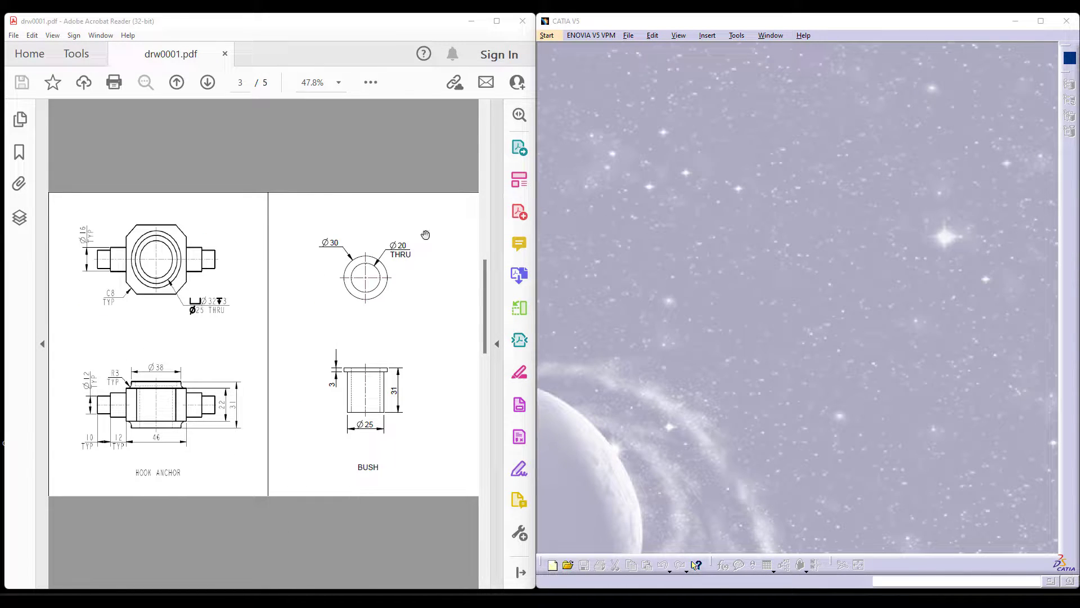
scroll(288, 483, "up", 2)
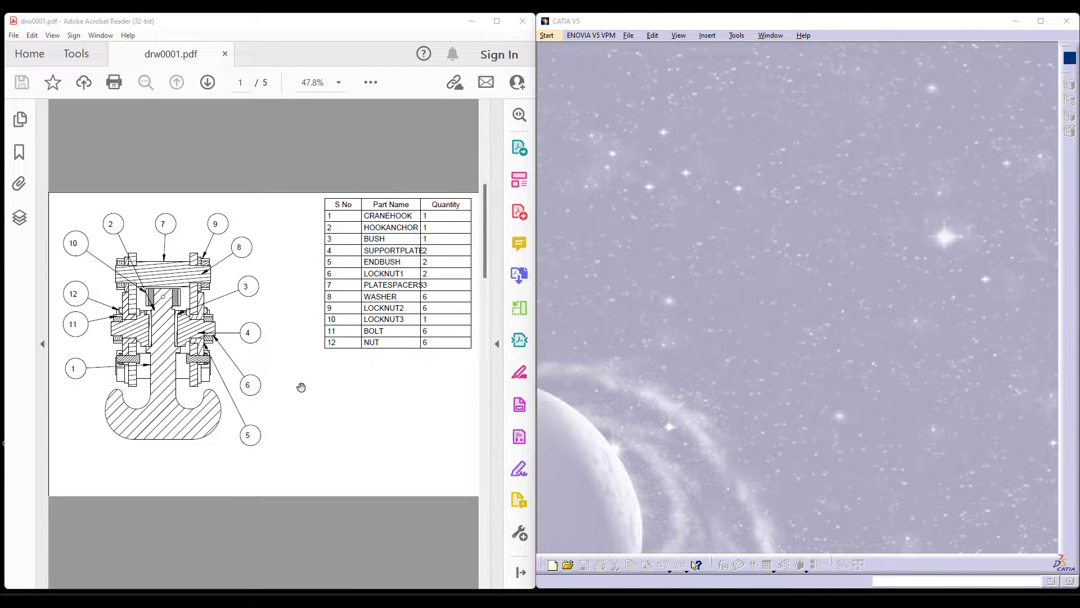
scroll(302, 385, "down", 2)
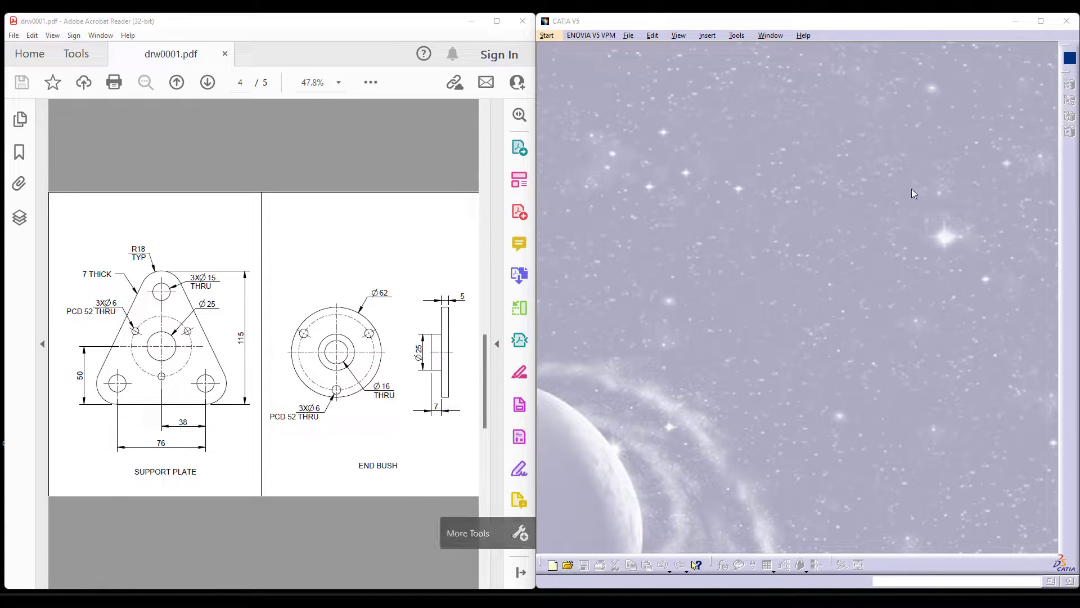
left_click(846, 196)
left_click(547, 35)
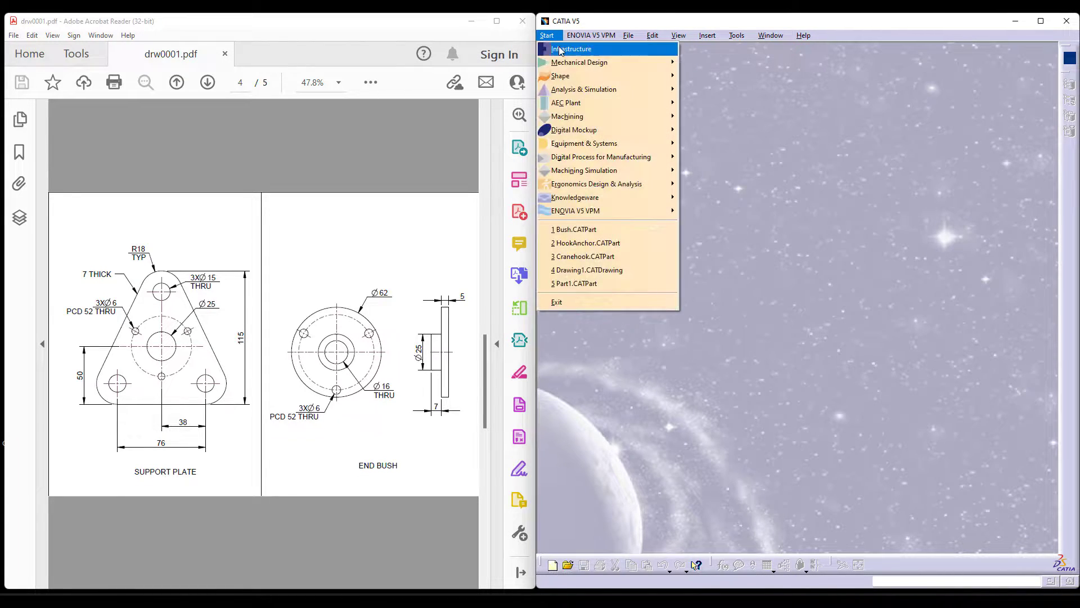
mouse_move(591, 62)
left_click(711, 62)
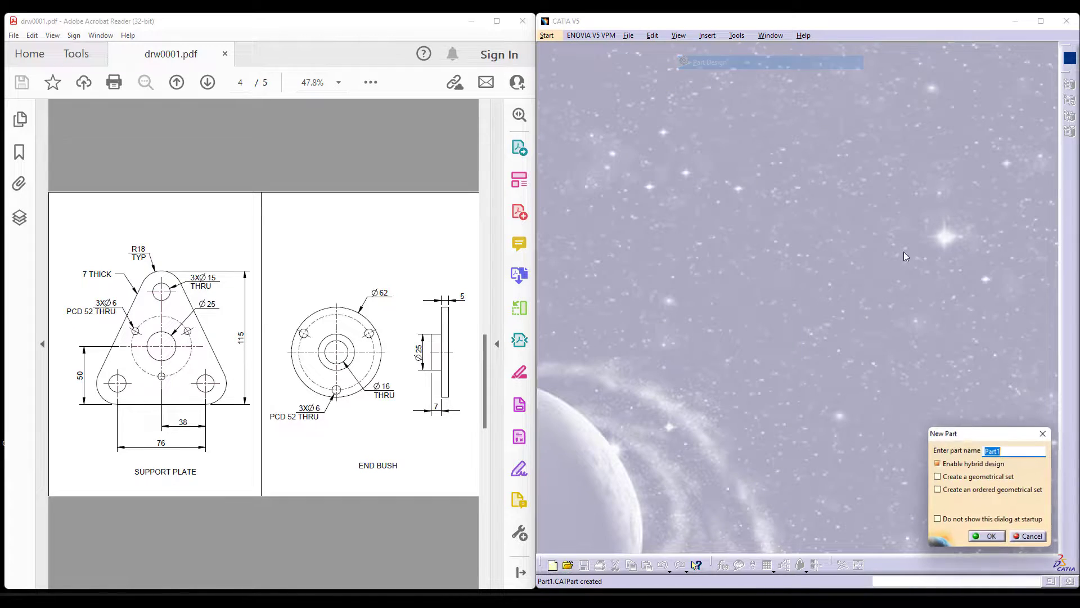
left_click(988, 536)
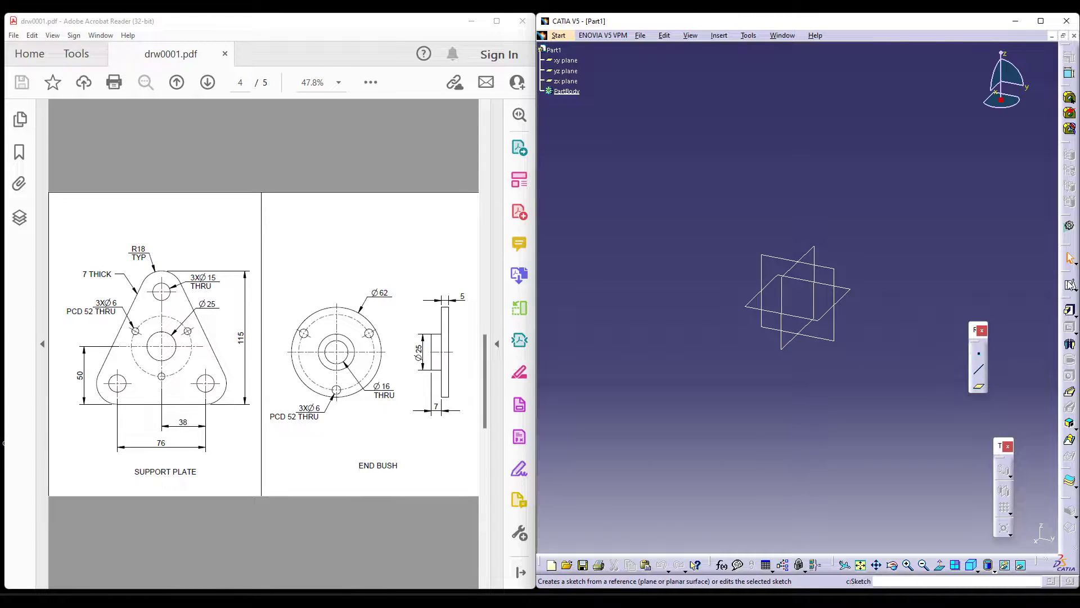
- Open a new sketch on the yz plane
left_click(1069, 285)
left_click(821, 343)
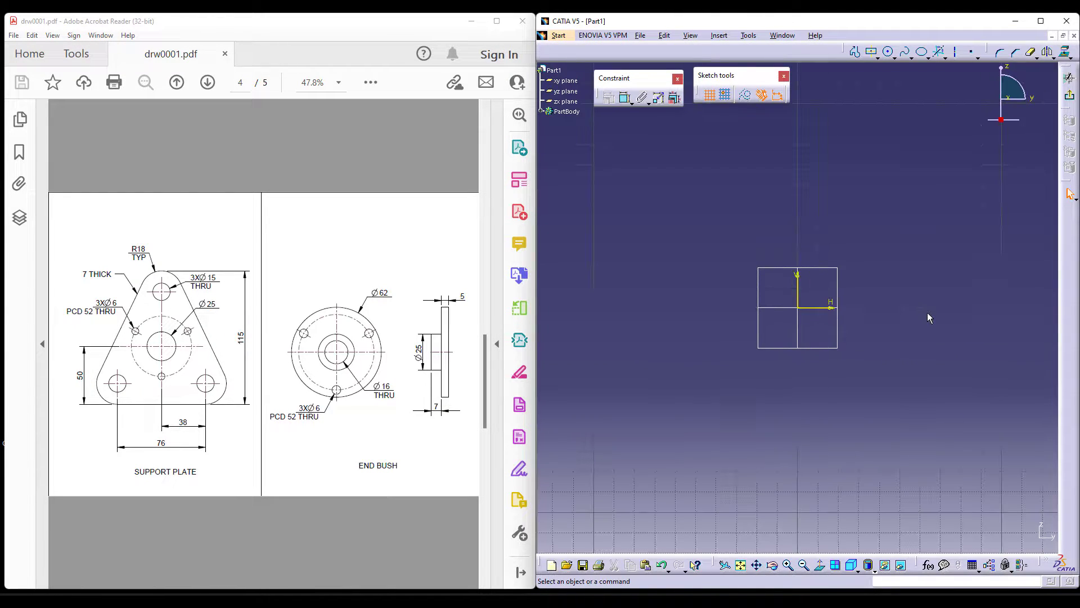
left_click(854, 51)
left_click(733, 219)
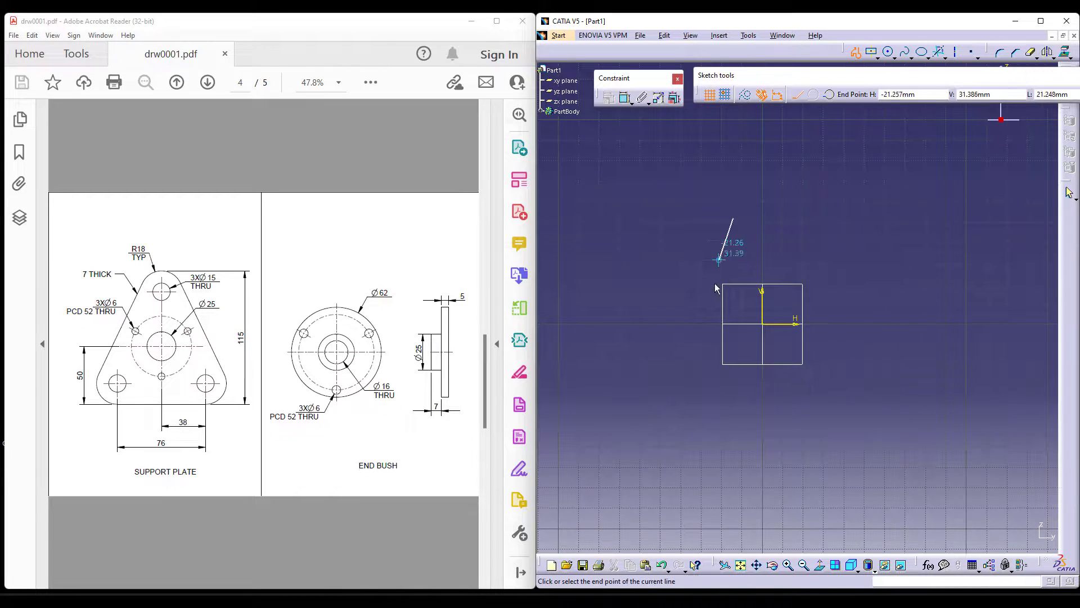
left_click(855, 52)
- Sketch a closed triangle with its apex on the vertical axis about 65 mm above the origin and a horizontal base about 110 mm wide
left_click(853, 51)
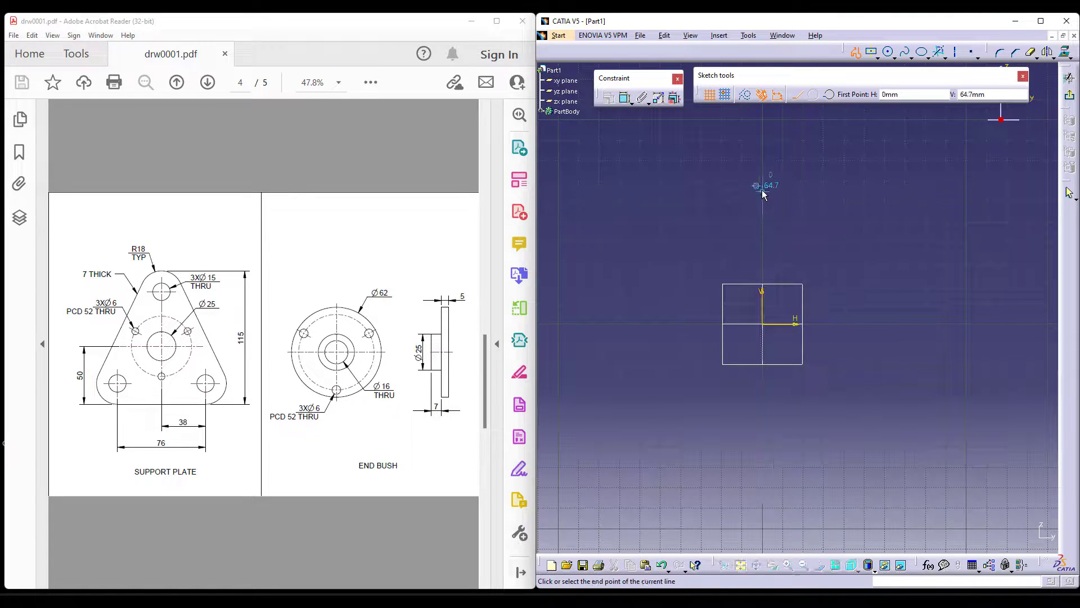
left_click(765, 188)
left_click(637, 425)
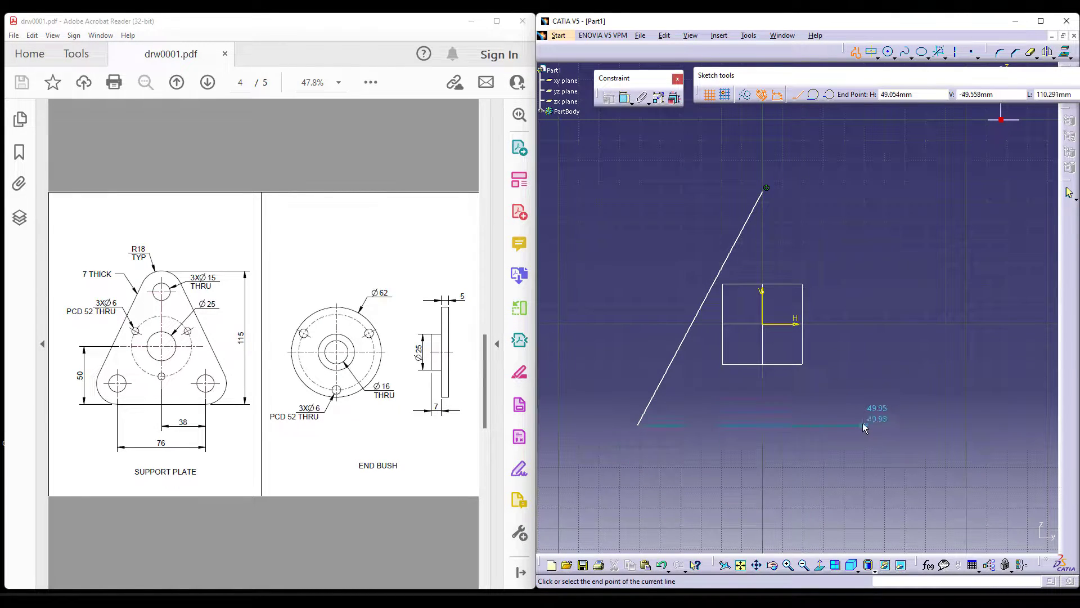
left_click(863, 424)
left_click(763, 192)
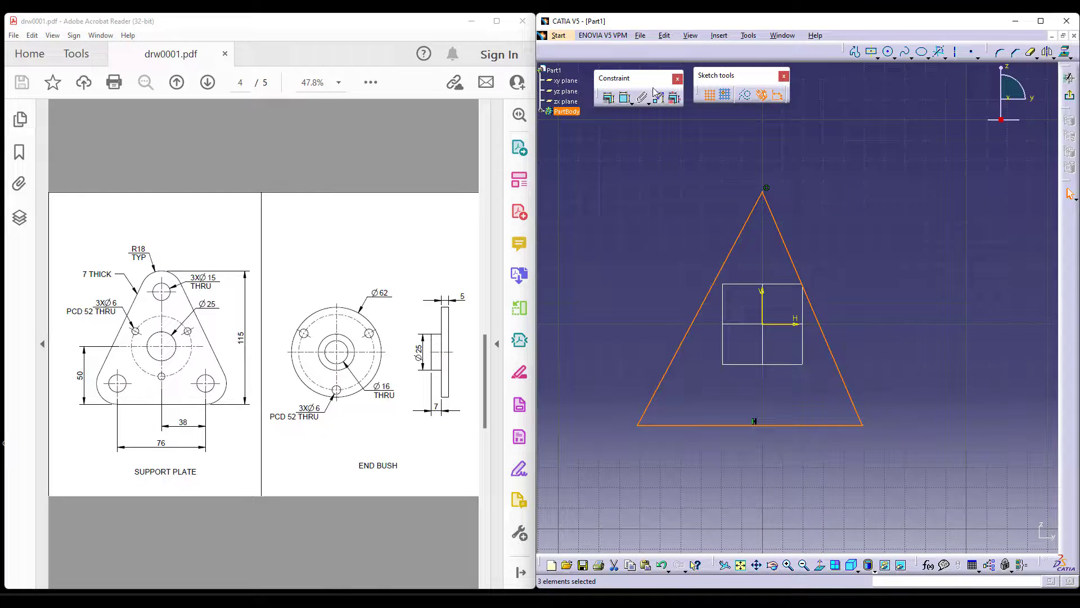
- Constrain the two end points of the triangle's base to be symmetric about the sketch's vertical axis
left_click(625, 97)
left_click(638, 426)
left_click(863, 426)
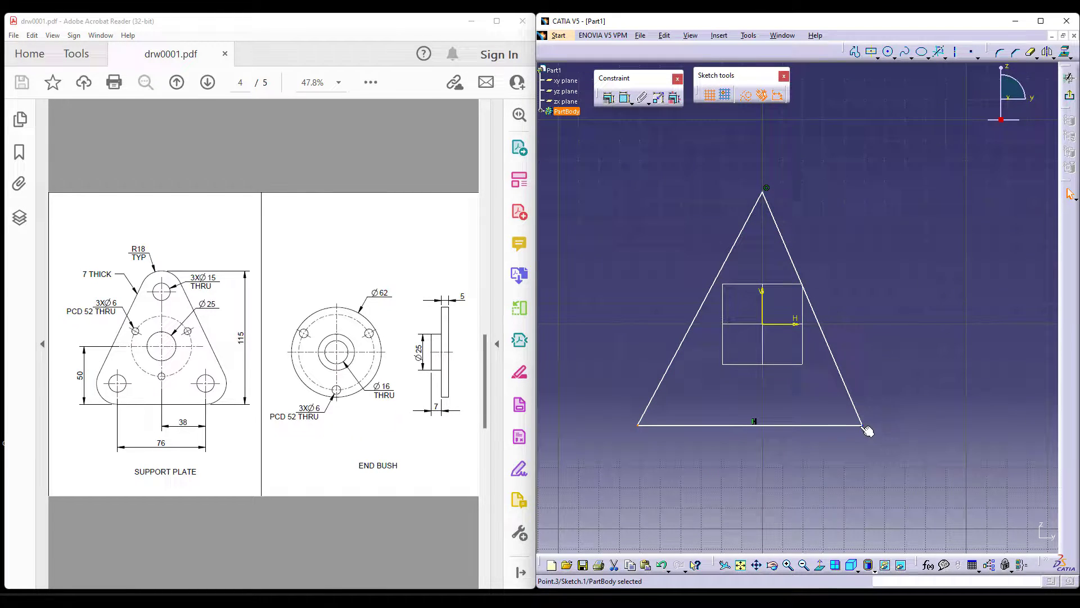
left_click(624, 98)
left_click(645, 427)
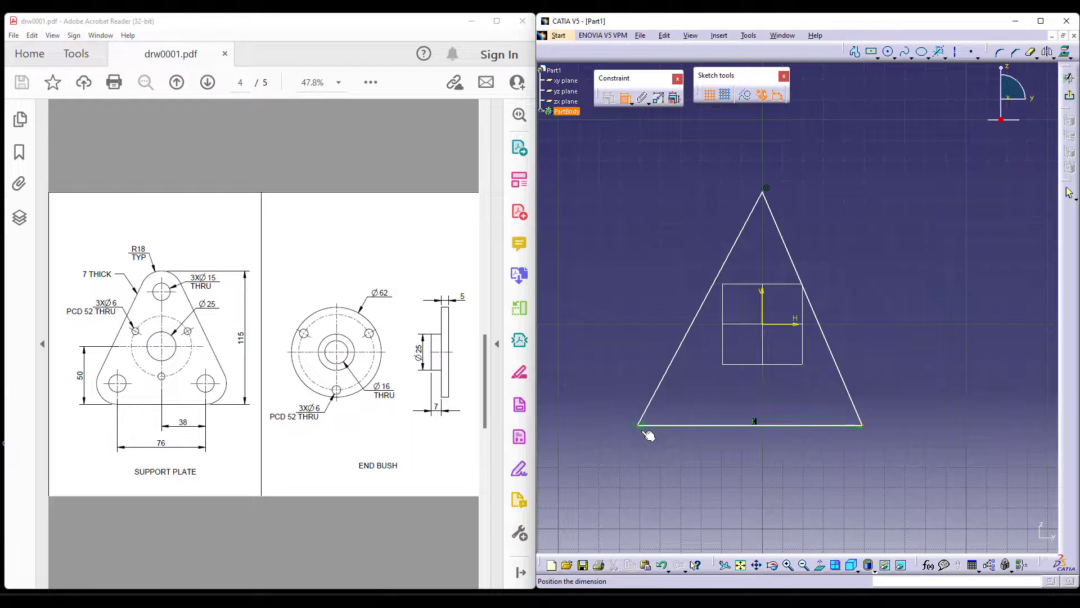
right_click(864, 436)
left_click(801, 449)
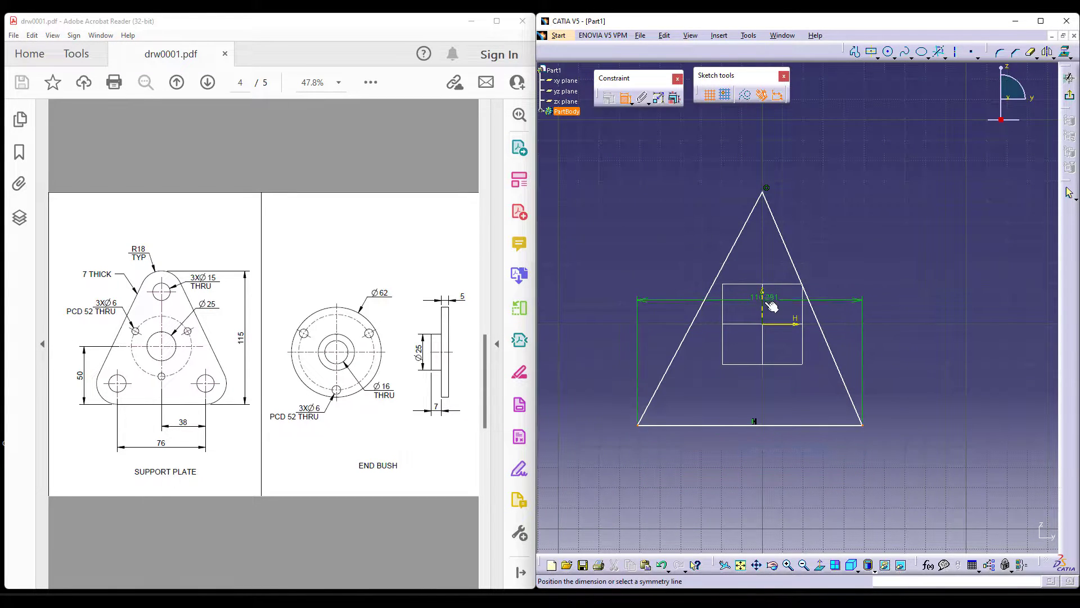
left_click(769, 304)
middle_click_drag(867, 381, 859, 354)
middle_click_drag(778, 360, 773, 382)
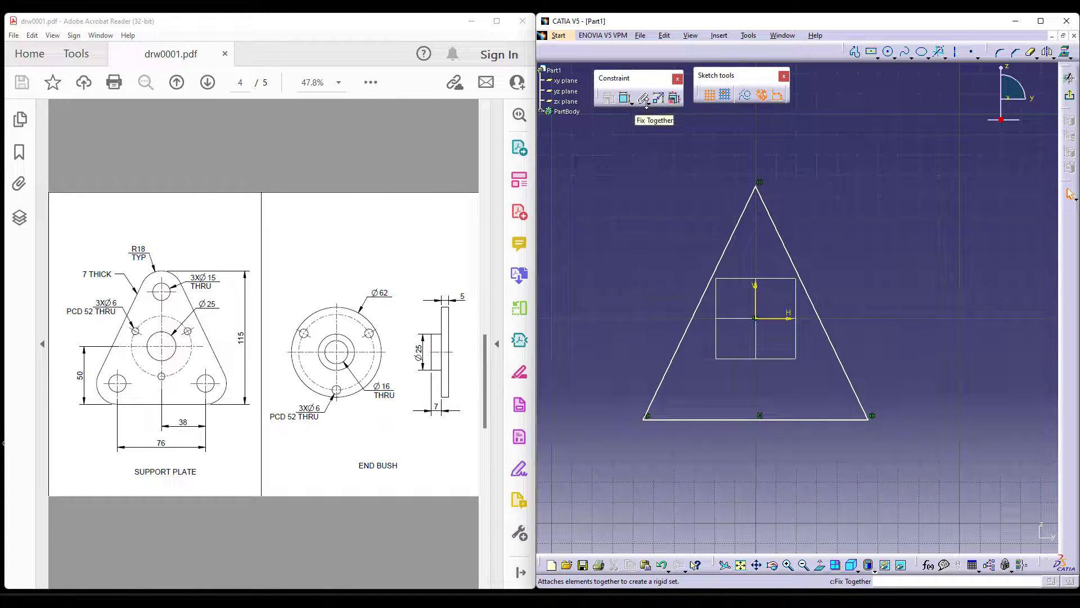
- Round the triangle's apex with a corner and set its radius to 18 mm
left_click(999, 54)
left_click(744, 209)
left_click(769, 214)
left_click(766, 220)
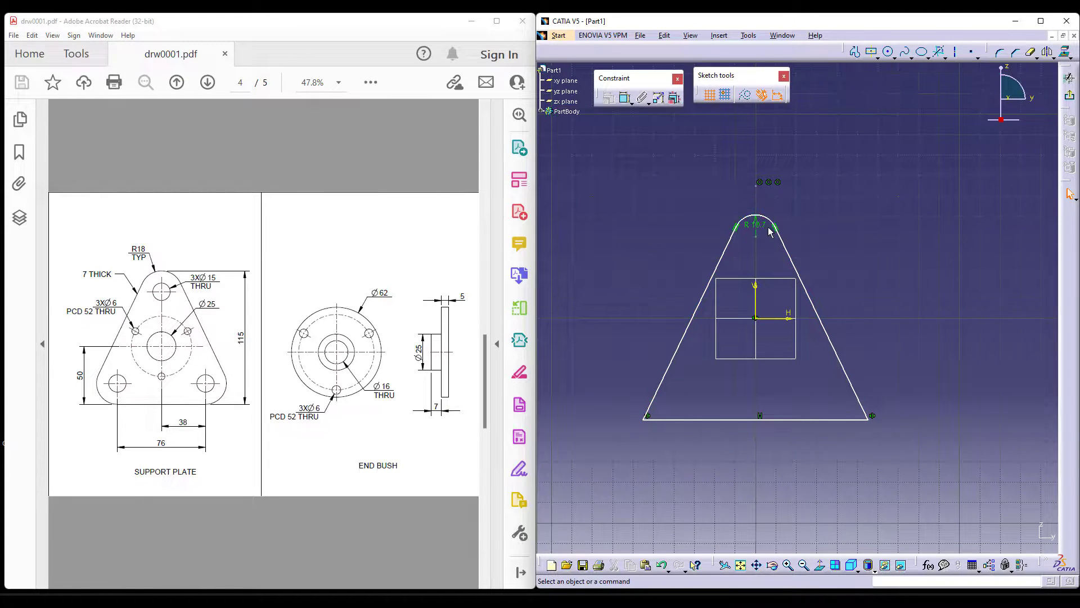
double_click(768, 221)
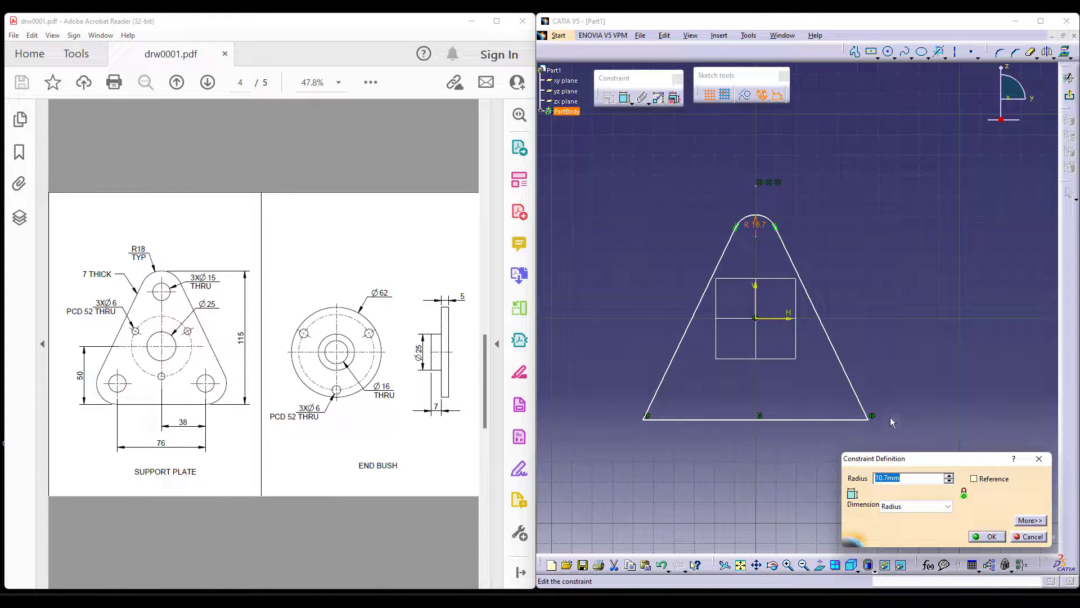
type("18")
key("Return")
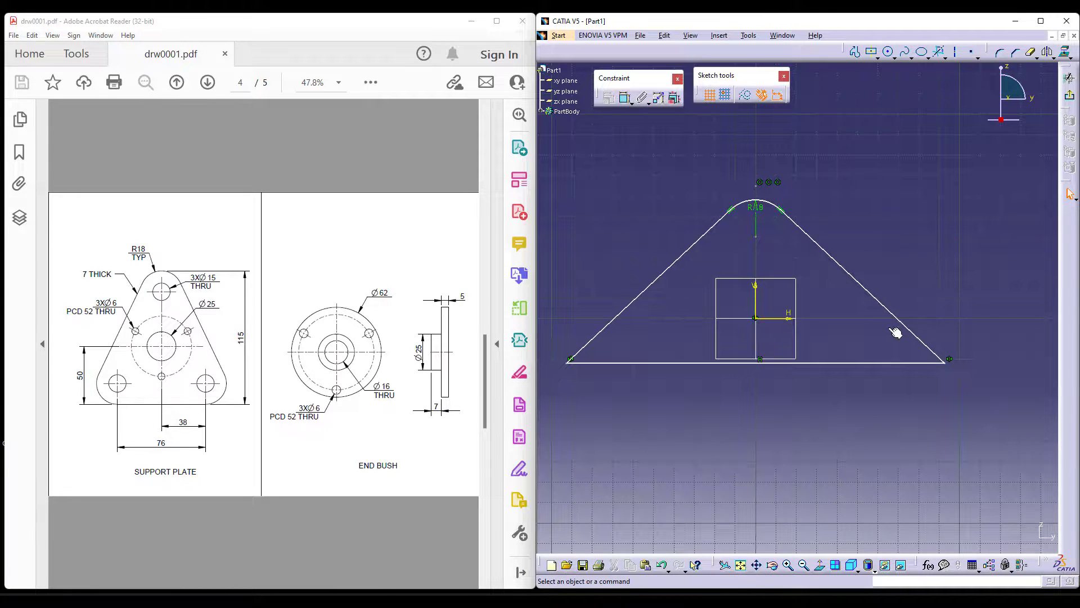
- Dimension the distance from the triangle's base to the horizontal axis and set it to 50 mm
left_click(624, 97)
left_click(762, 364)
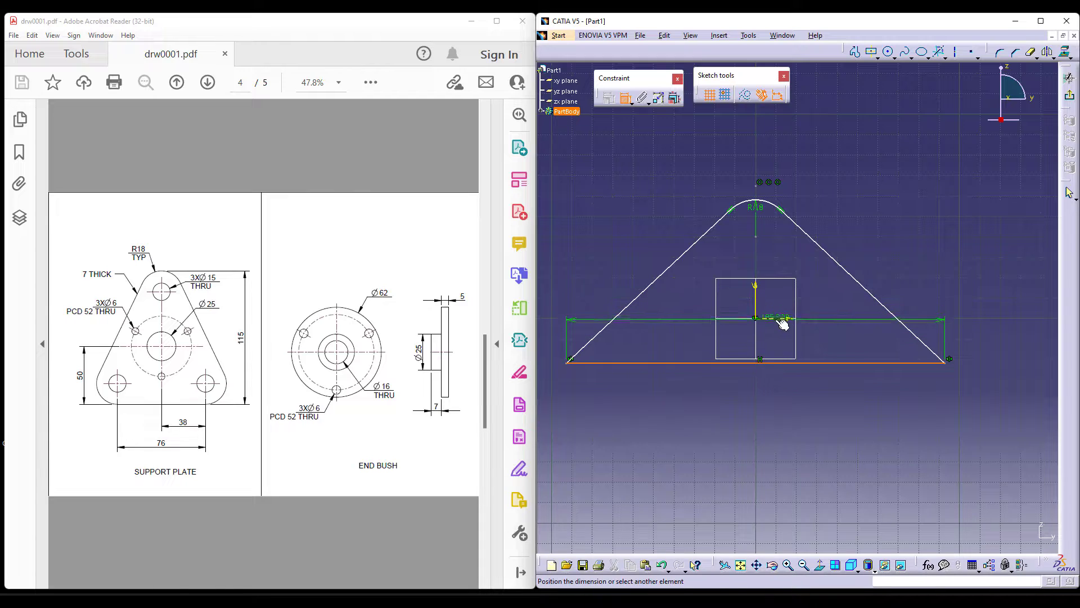
double_click(667, 332)
type("50")
key("Return")
left_click(823, 375)
middle_click_drag(824, 375, 842, 347)
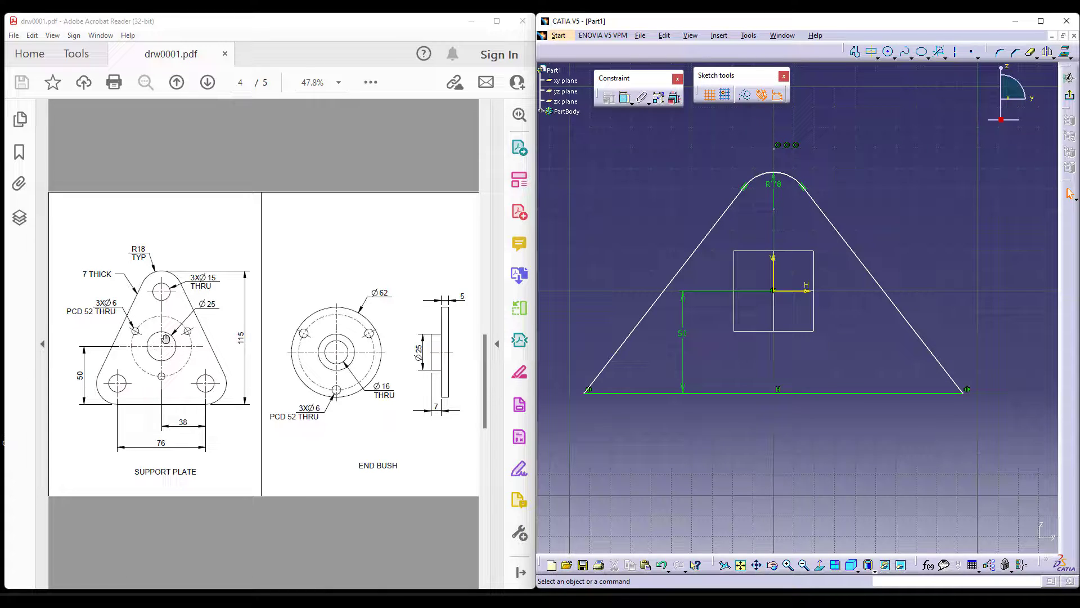
- Round the profile's lower-left vertex with a corner of 18 mm radius
left_click(999, 52)
left_click(633, 390)
left_click(628, 395)
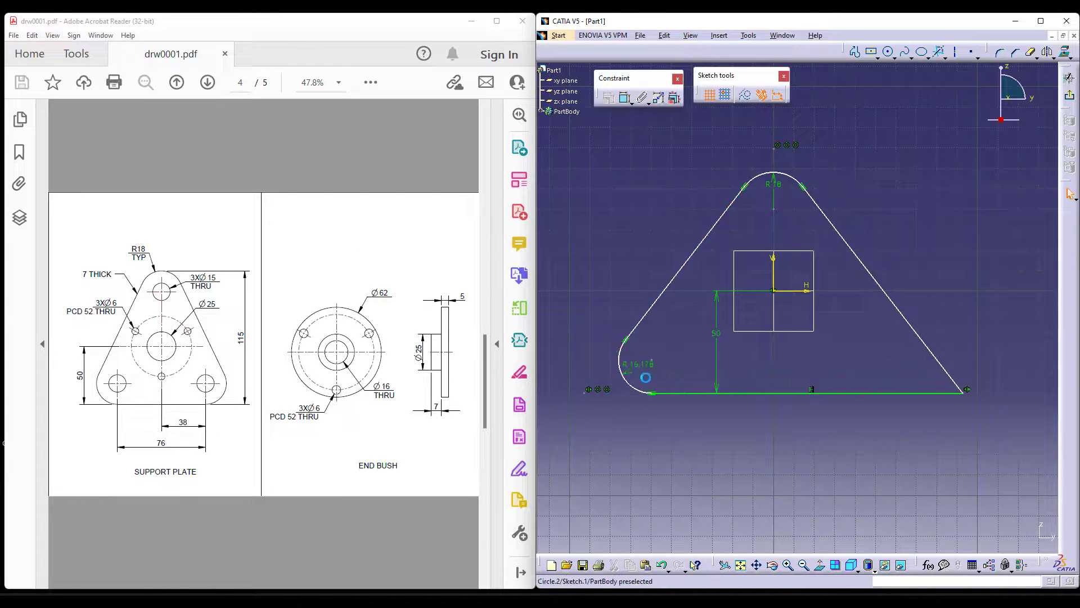
double_click(641, 363)
key("Return")
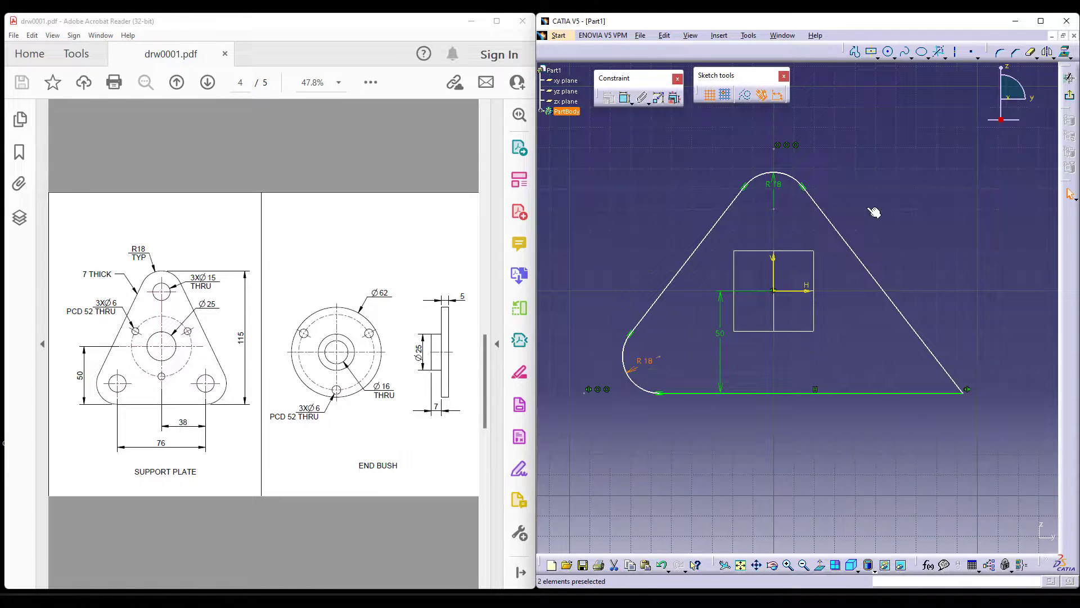
- Round the profile's lower-right vertex with a corner and set its radius to 18 mm
left_click(999, 53)
left_click(931, 351)
left_click(914, 393)
left_click(904, 364)
double_click(901, 361)
type("18mm")
key("Return")
left_click(624, 97)
left_click(901, 313)
left_click(864, 394)
key("Escape")
- Dimension the angle between the right sloping side and the base, and set it to 60 degrees
left_click(624, 101)
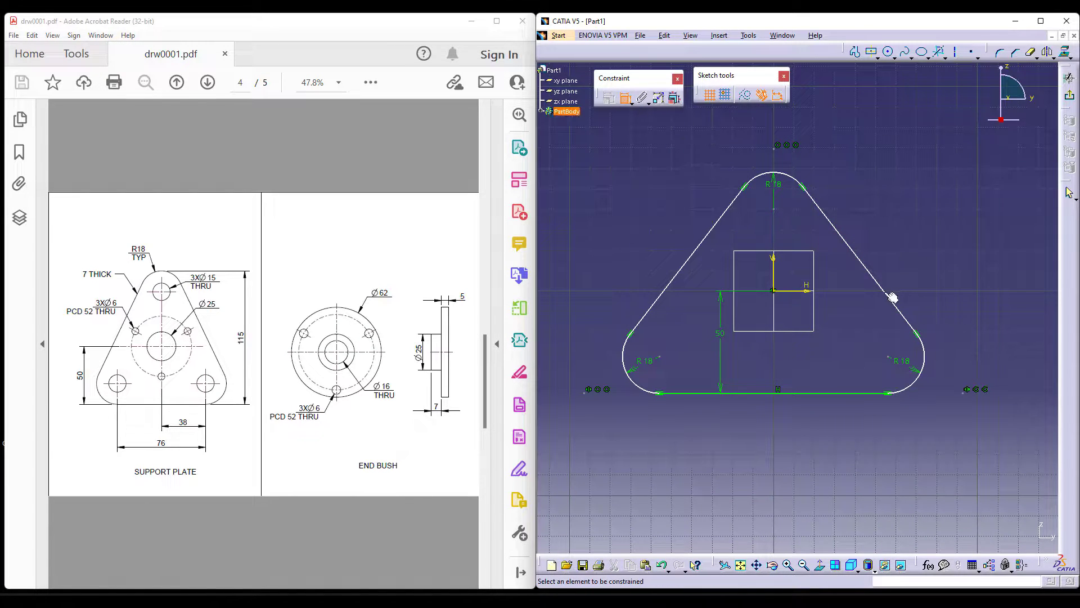
left_click(868, 393)
left_click(860, 356)
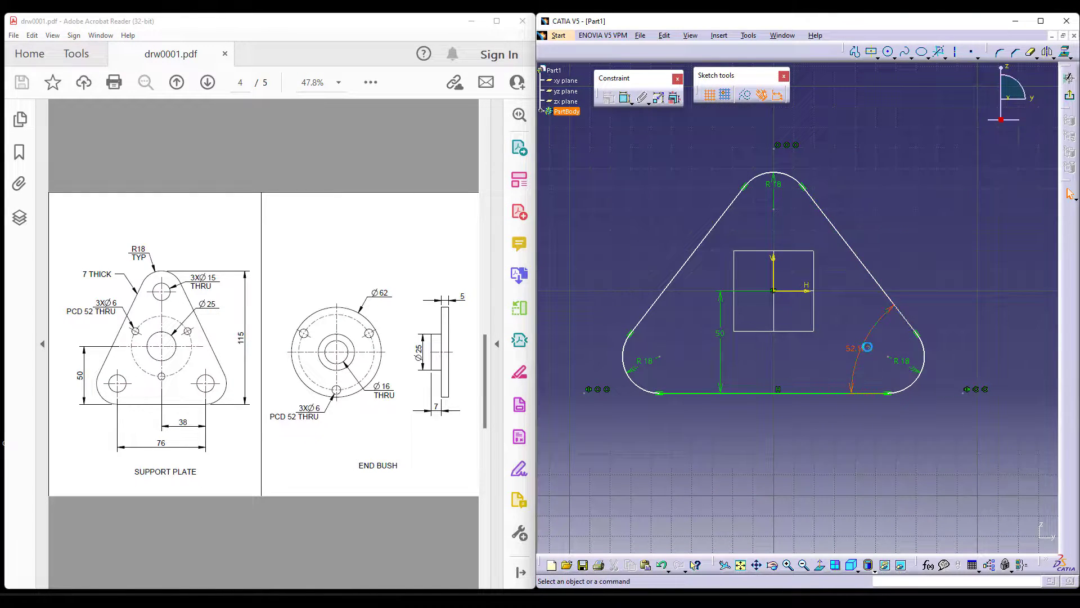
double_click(867, 347)
type("60")
key("Return")
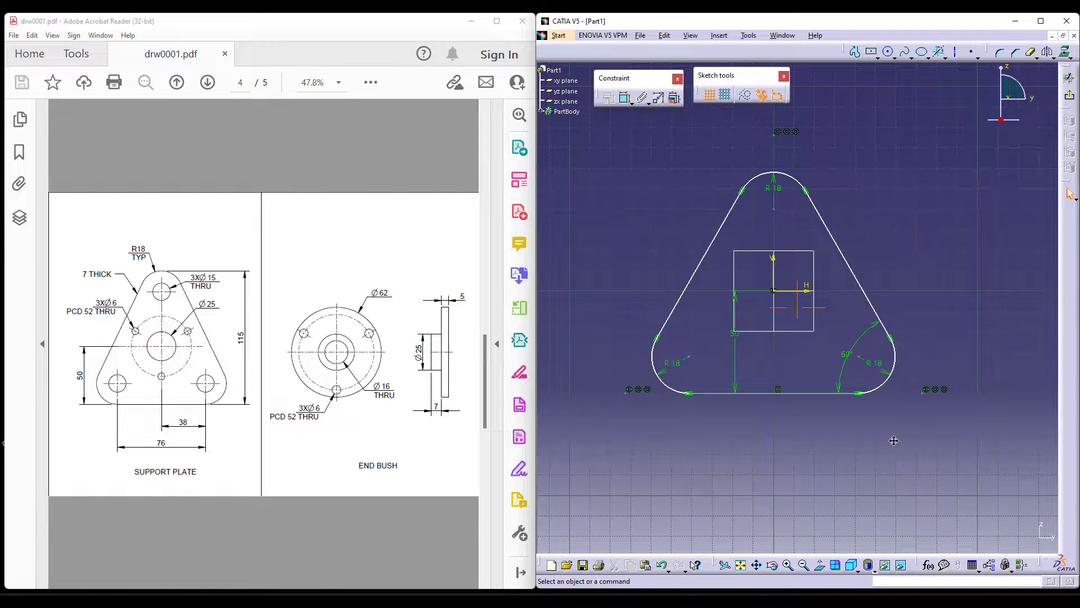
- Draw infinite bisecting lines between the base and each of the two sloping sides
middle_click_drag(893, 440, 857, 477)
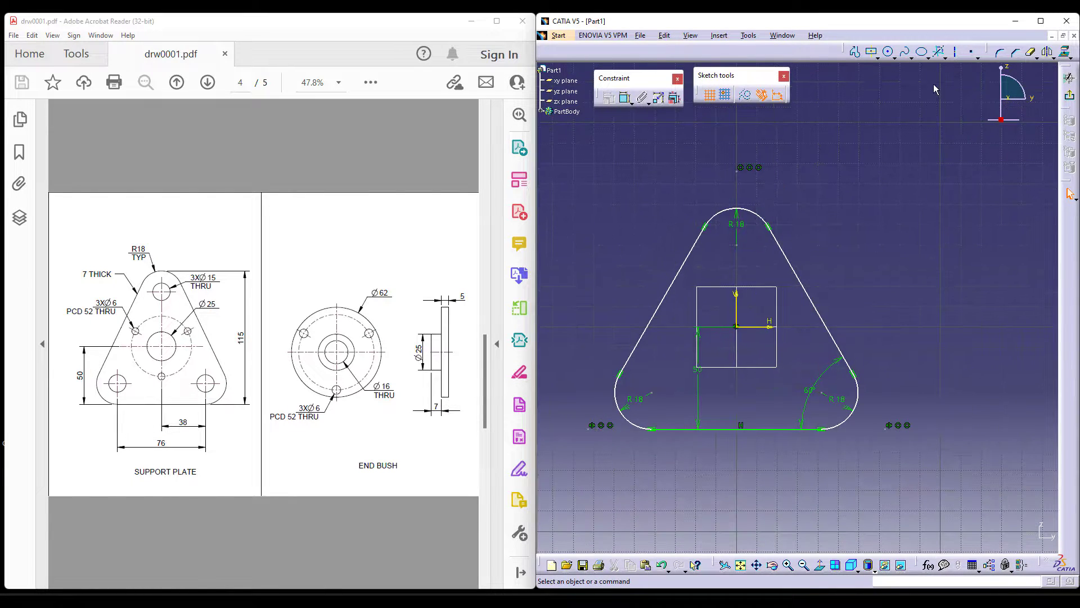
left_click(938, 53)
left_click(821, 326)
left_click(791, 431)
middle_click_drag(799, 498, 823, 480)
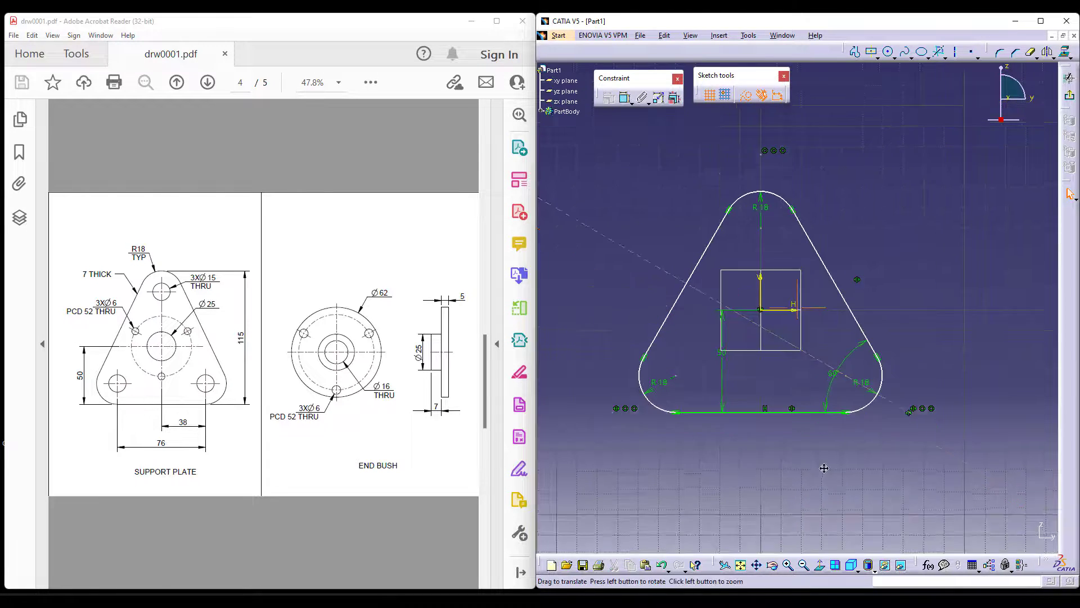
left_click(939, 52)
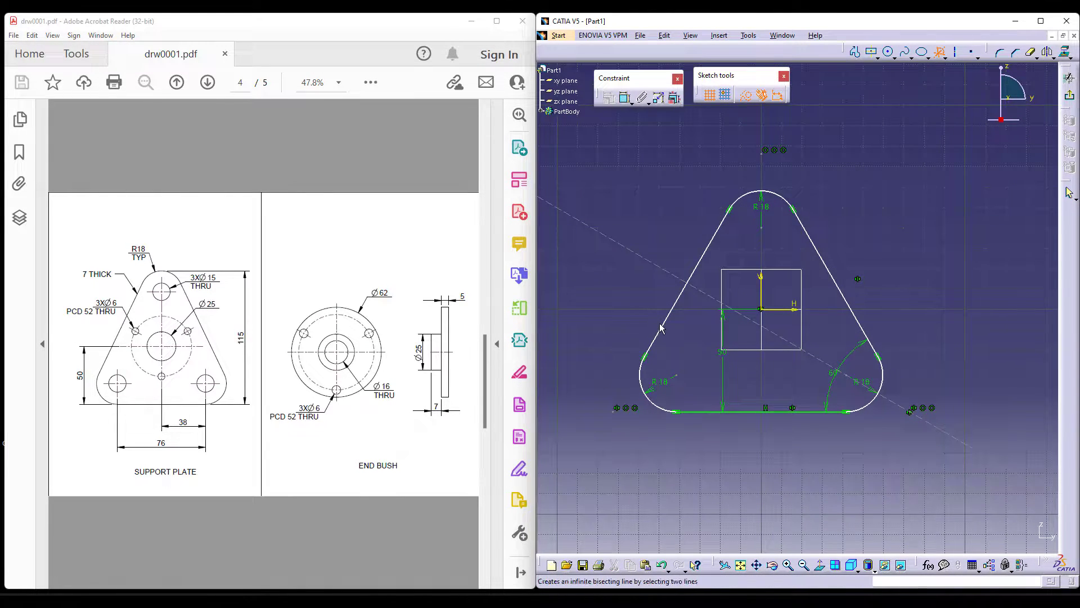
left_click(661, 328)
left_click(710, 411)
key("Escape")
- Create an intersection point where the two bisecting lines cross
left_click(978, 57)
left_click(992, 125)
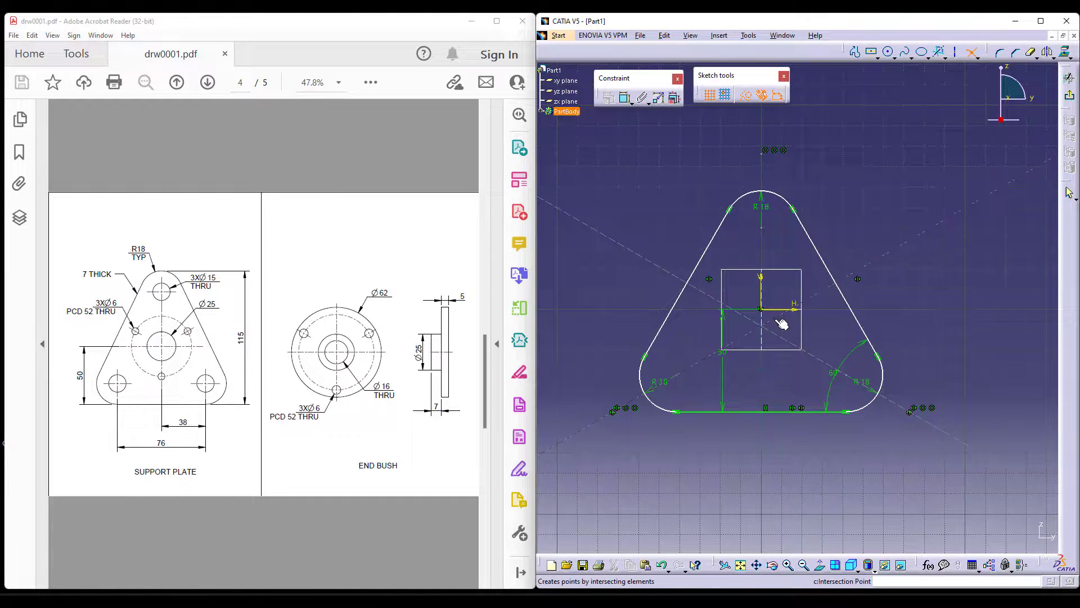
left_click(776, 319)
left_click(776, 334)
left_click(809, 462)
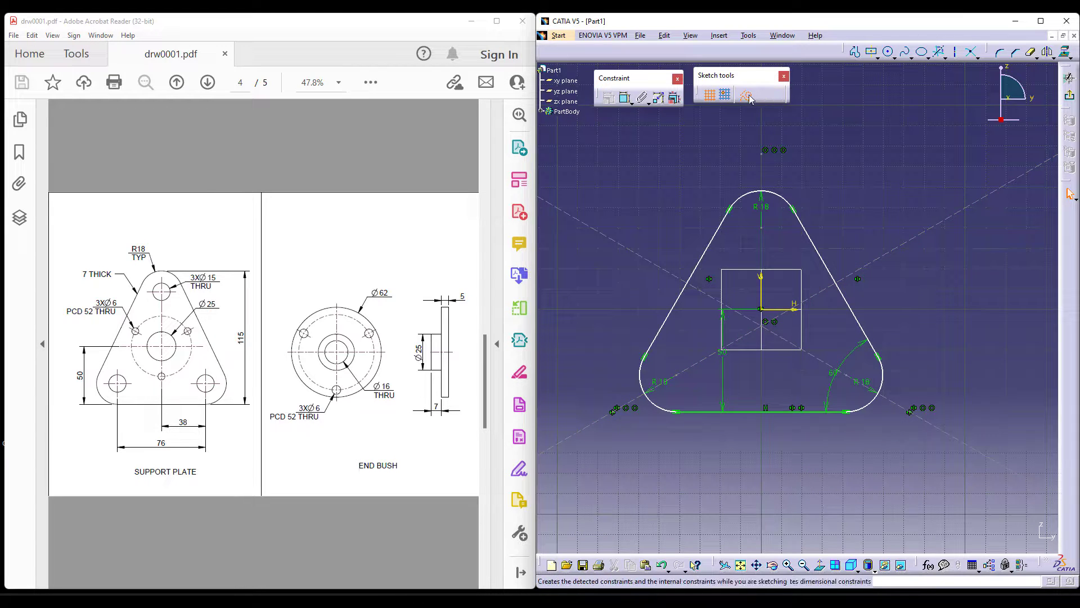
- Constrain the bisecting lines' intersection point to be coincident with the sketch's horizontal axis
left_click(624, 98)
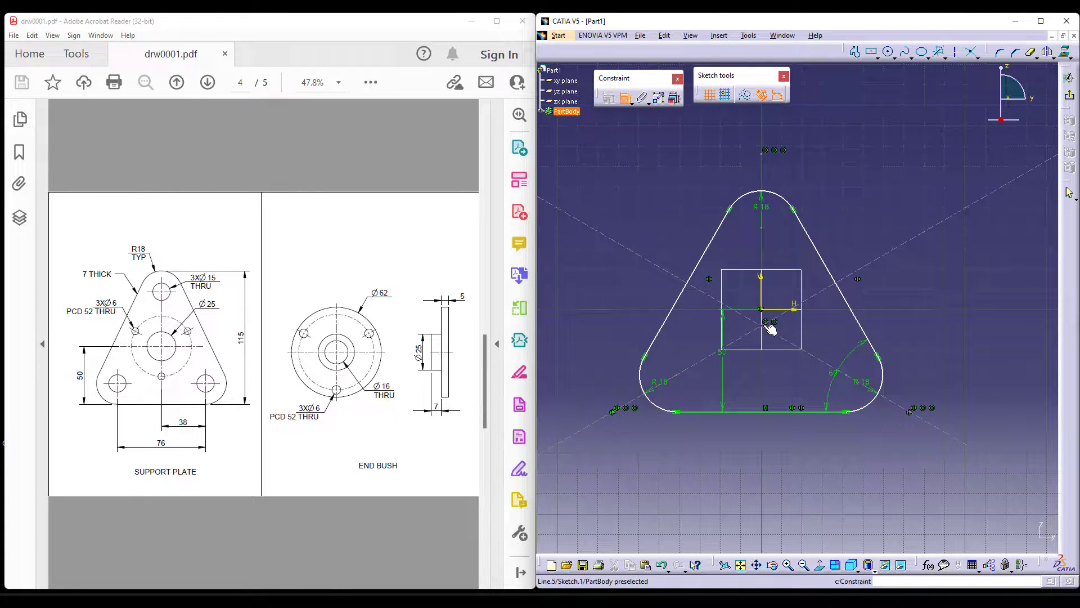
left_click(766, 323)
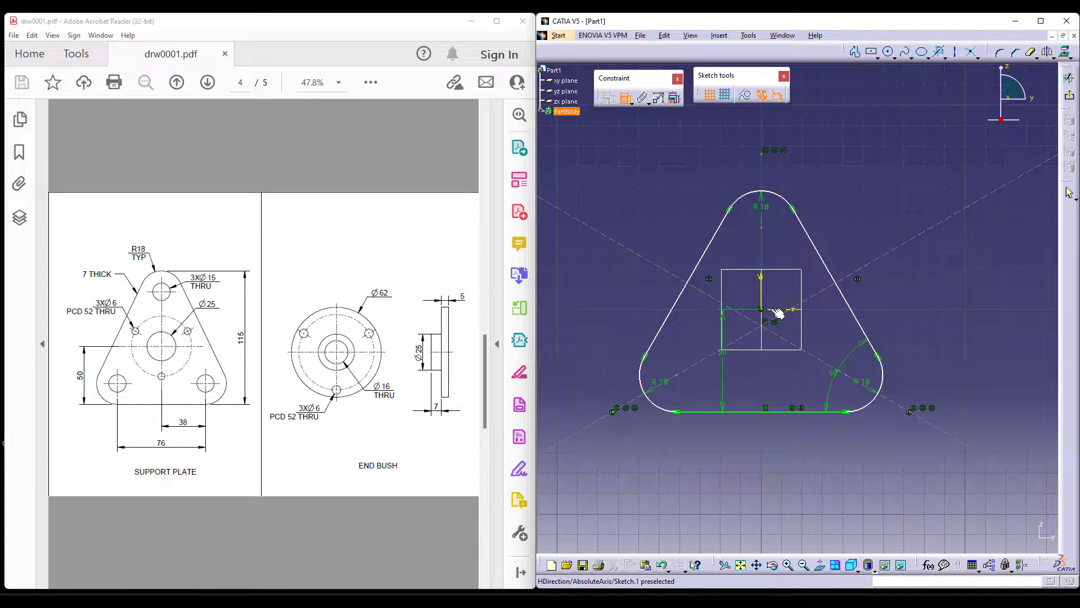
left_click(778, 312)
right_click(951, 266)
left_click(997, 315)
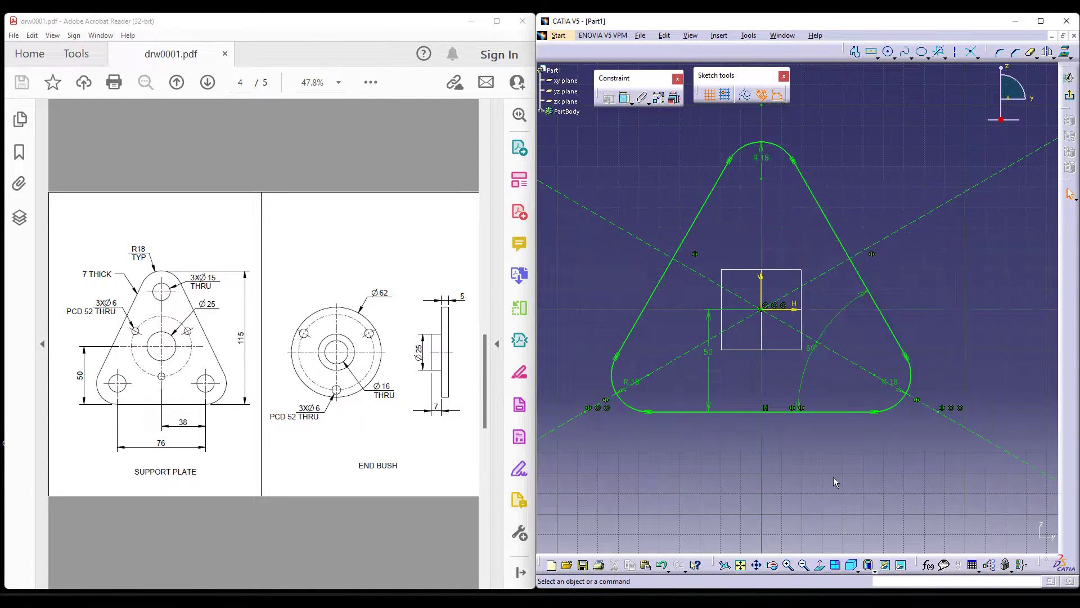
middle_click_drag(822, 472, 820, 498)
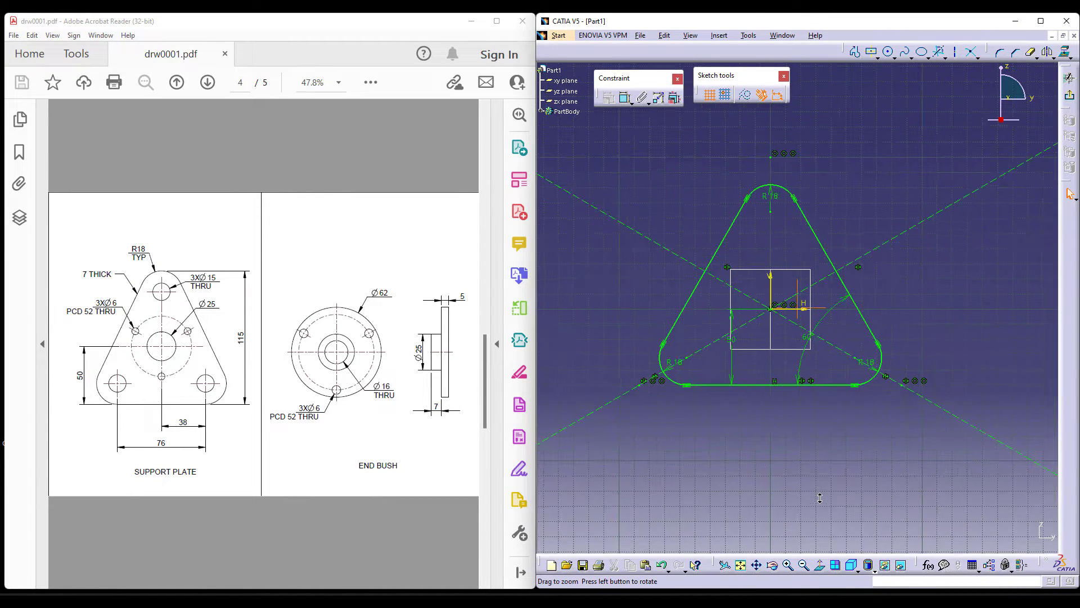
- Delete the angle dimension and dimension the profile's overall height from the top arc to the base as 115 mm
left_click(802, 357)
key("Delete")
left_click(626, 98)
left_click(782, 188)
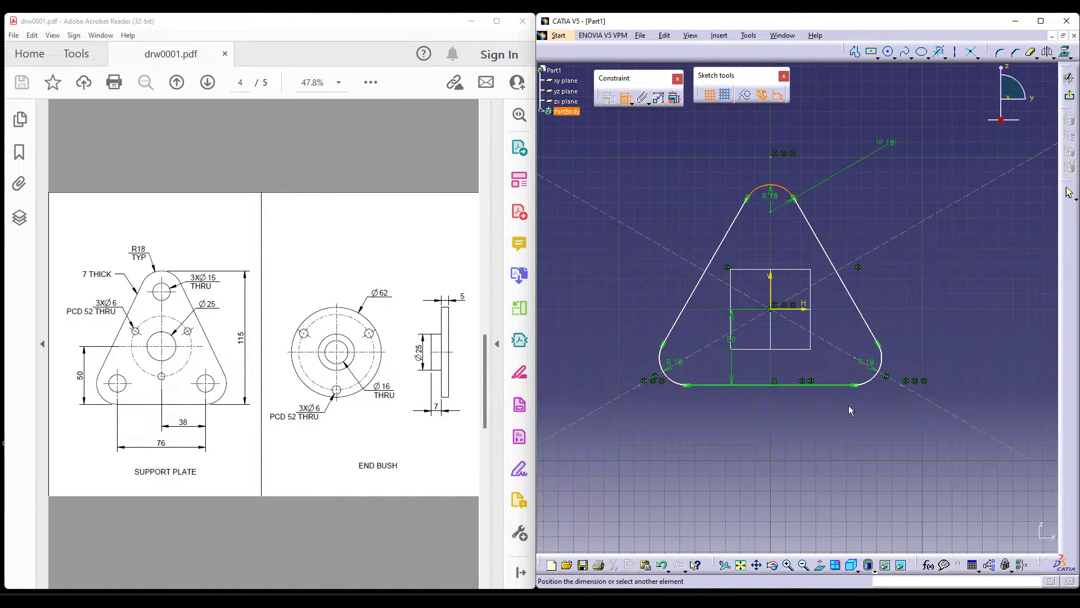
left_click(801, 386)
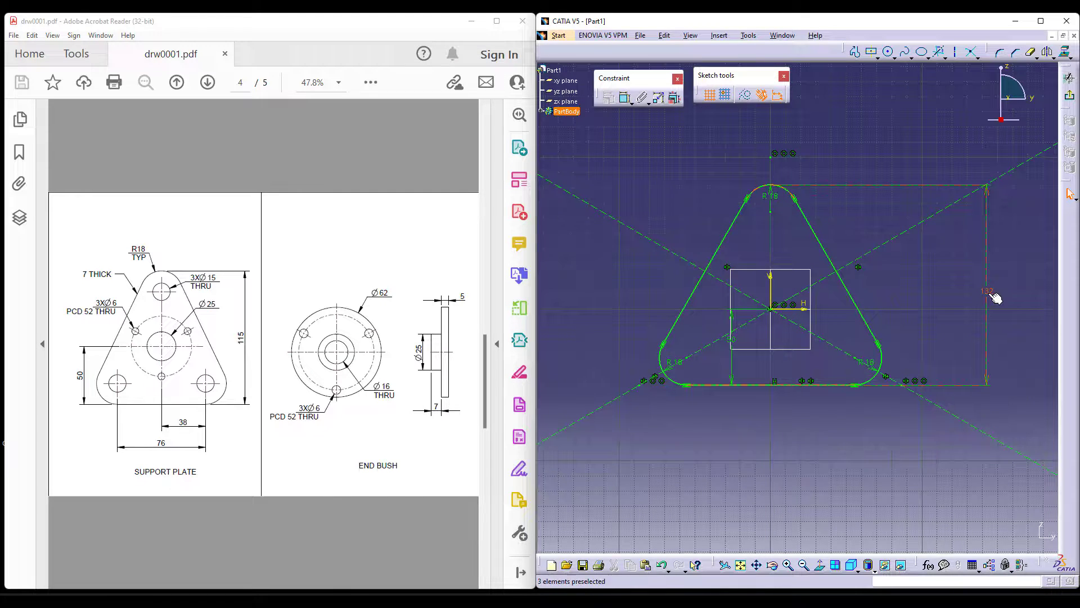
double_click(993, 297)
type("115mm")
key("Return")
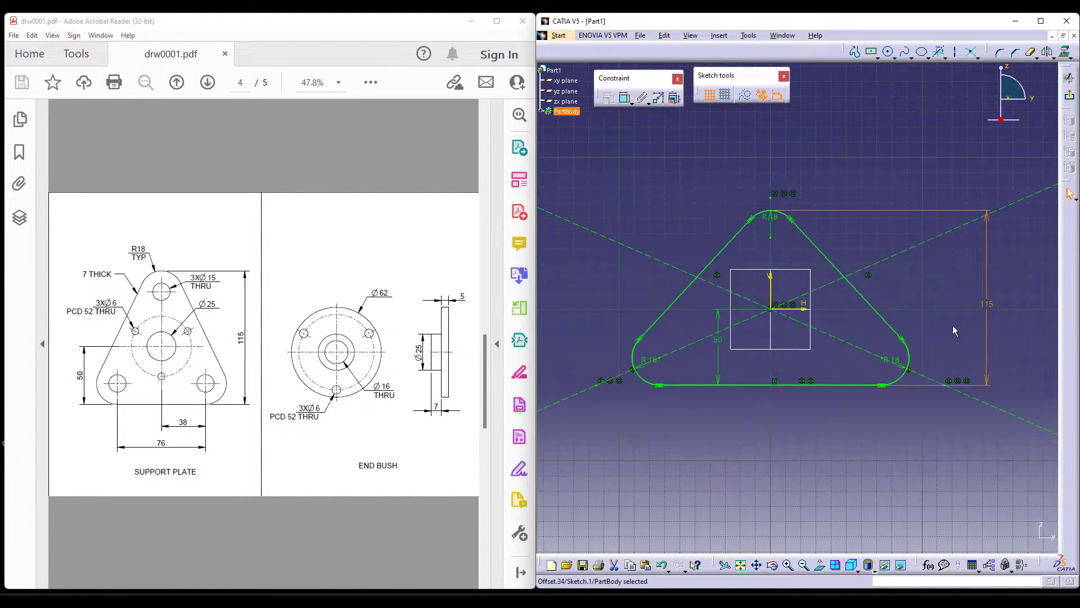
left_click(843, 459)
mouse_move(843, 459)
middle_mouse_down()
mouse_move(849, 433)
mouse_move(850, 451)
middle_mouse_up()
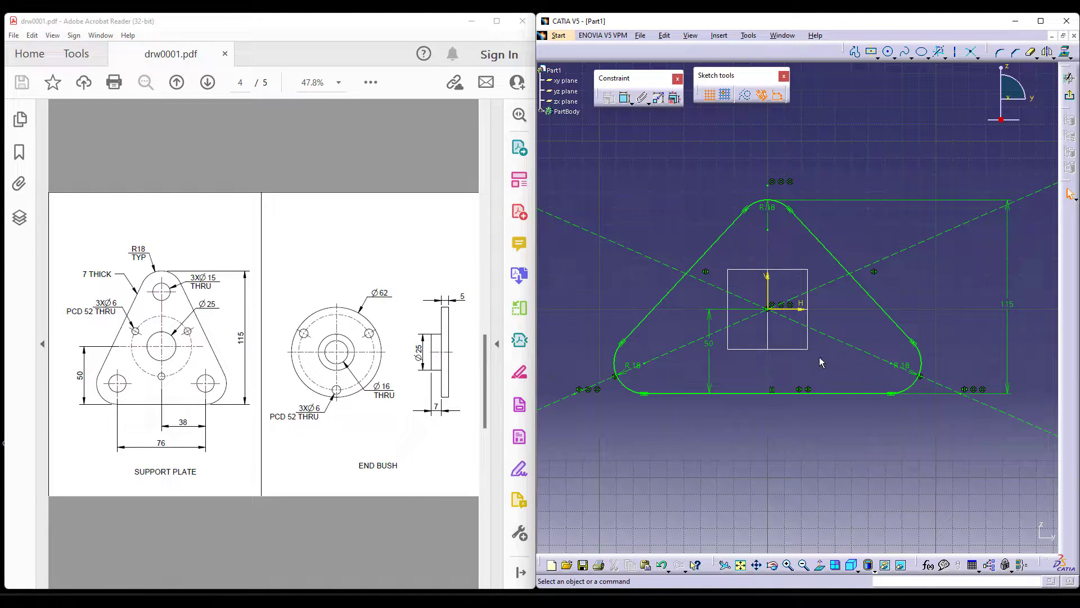
- Delete both infinite bisecting lines from the triangular profile's sketch
left_click(805, 324)
key("Delete")
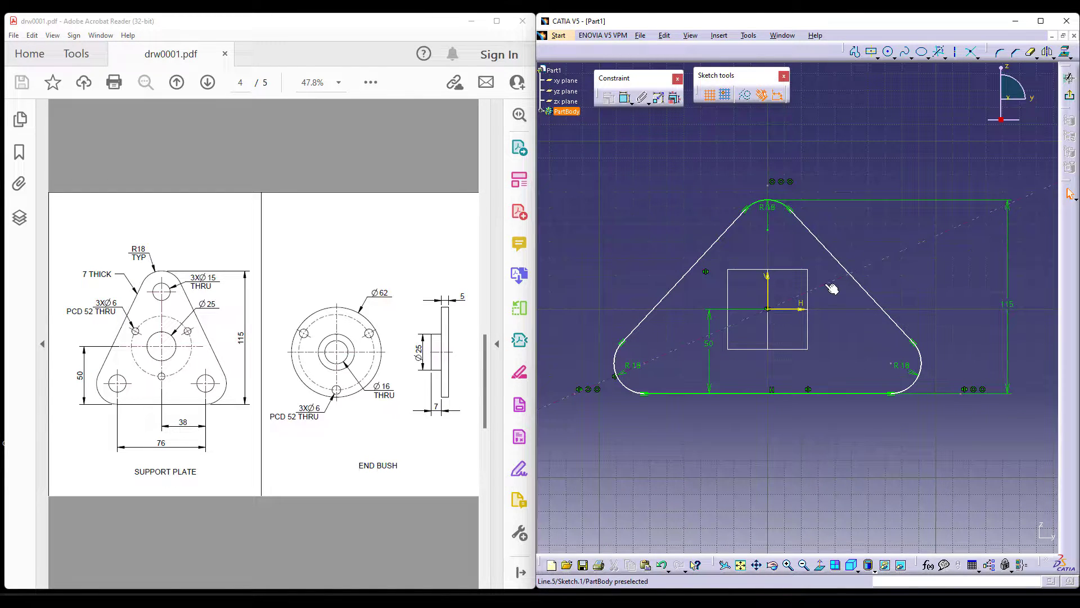
left_click(832, 288)
key("Delete")
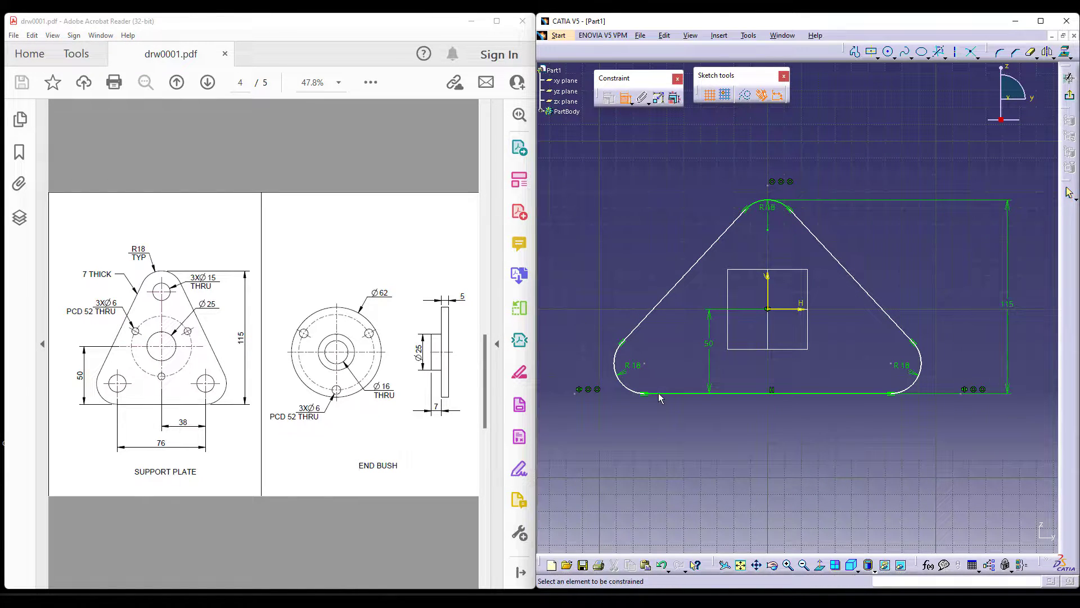
- Dimension the horizontal distance between the two lower corner arc centres and set it to 76 mm
left_click(895, 368)
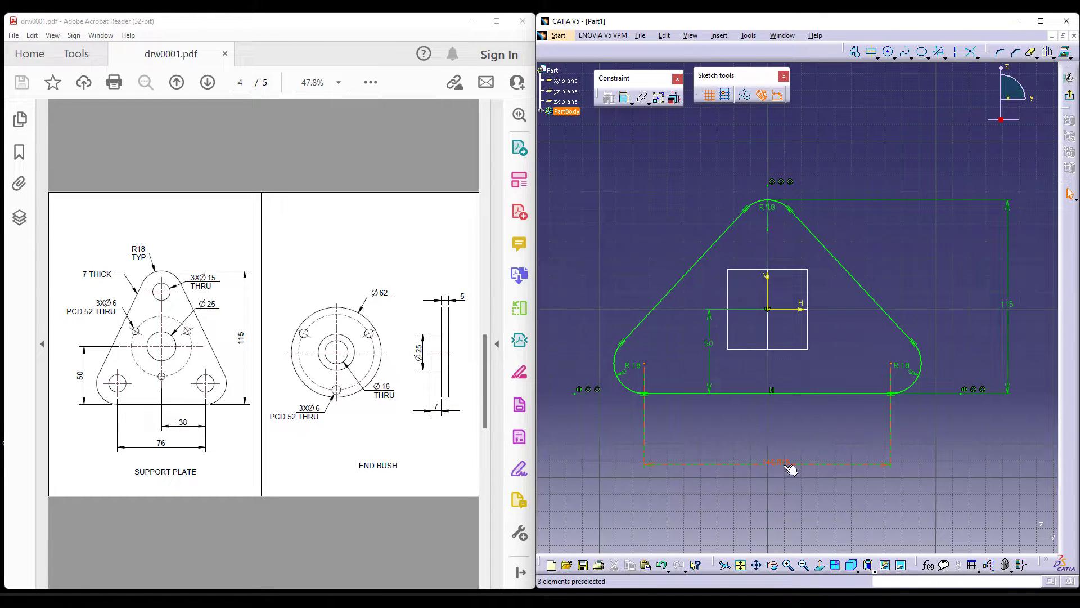
double_click(782, 462)
type("76")
key("Return")
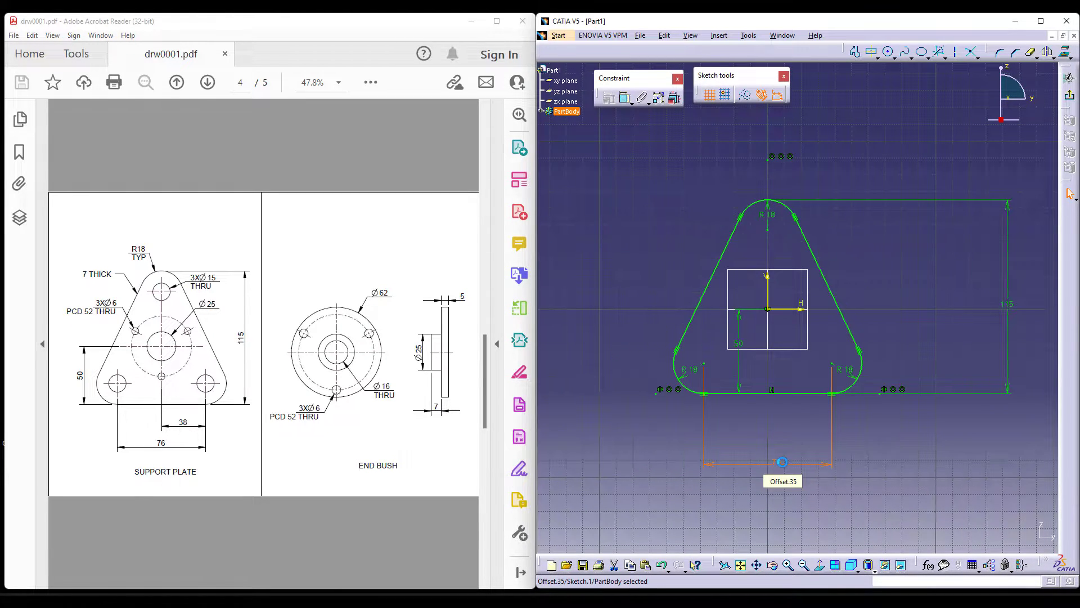
left_click(843, 446)
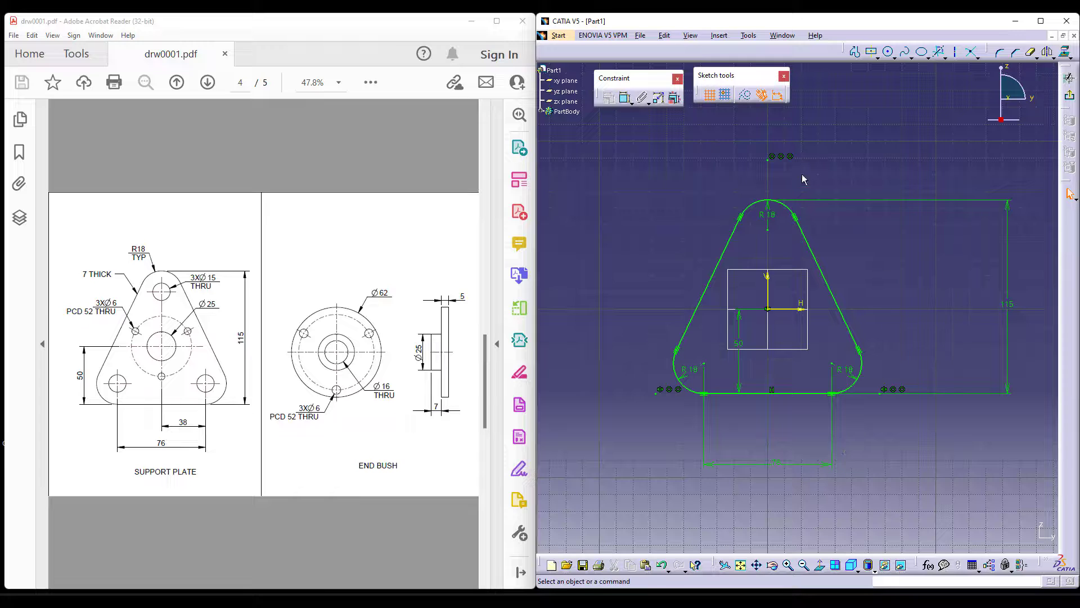
- Exit the sketch and extrude the triangular profile into a 7 mm thick pad
left_click(1069, 102)
left_click(1069, 310)
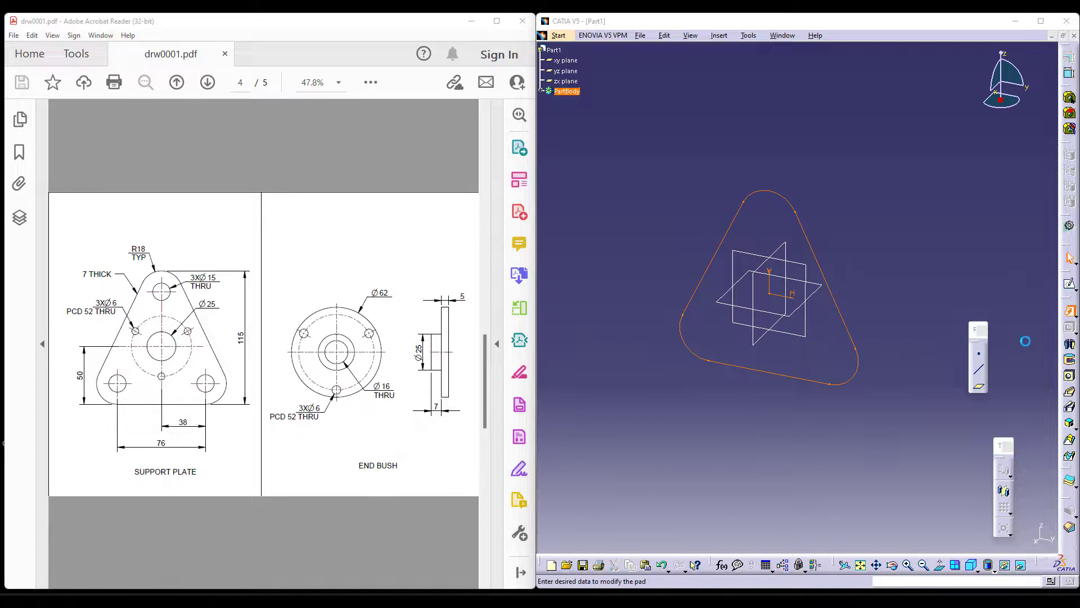
key("Return")
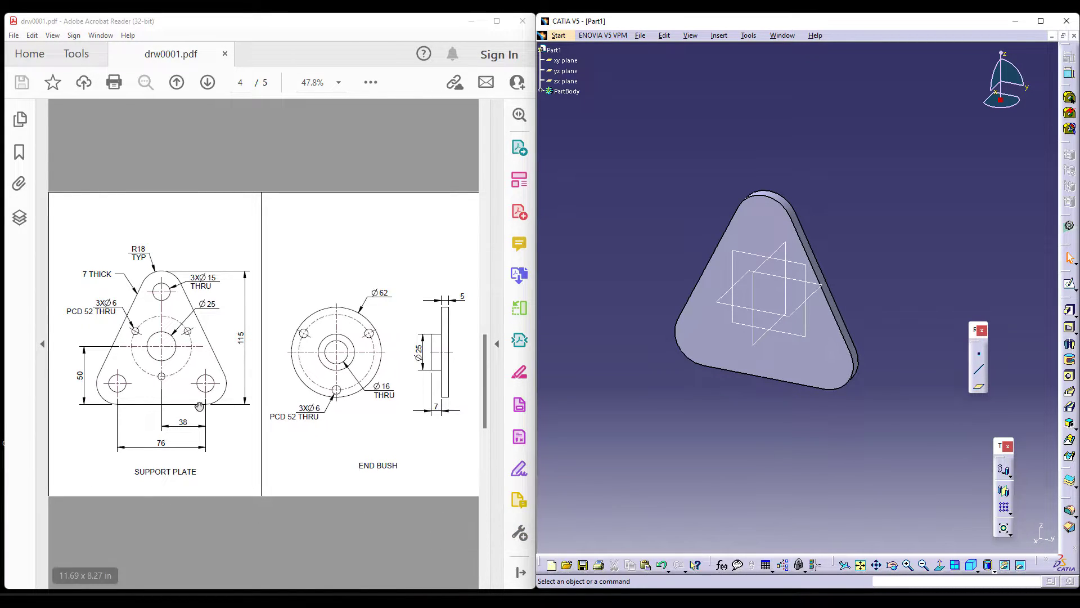
- Start a sketch on the plate's front face and project its three rounded corner edges as construction elements
left_click(848, 367)
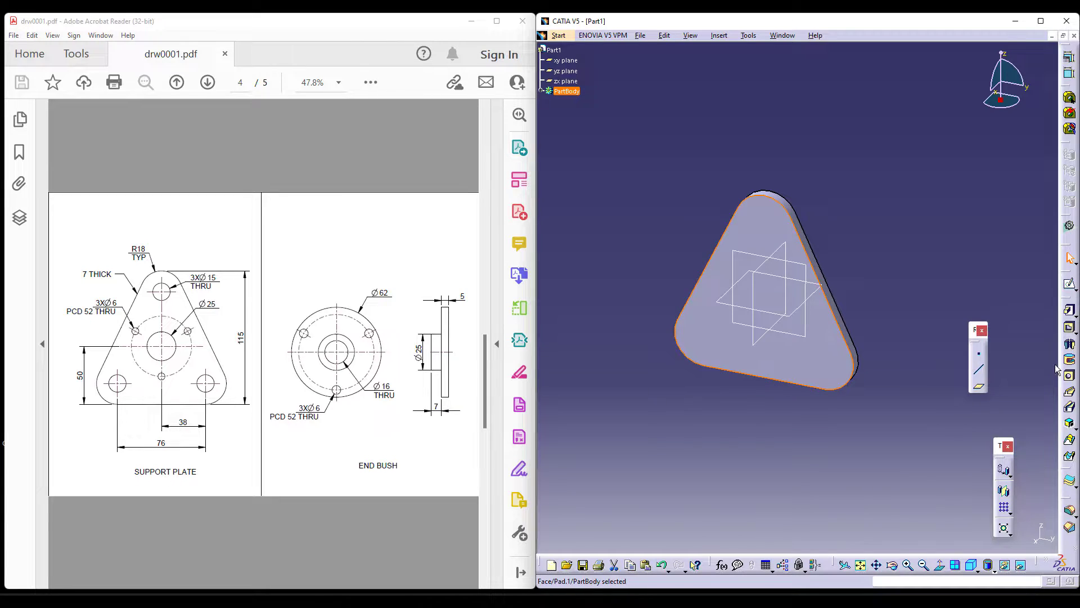
left_click(1070, 283)
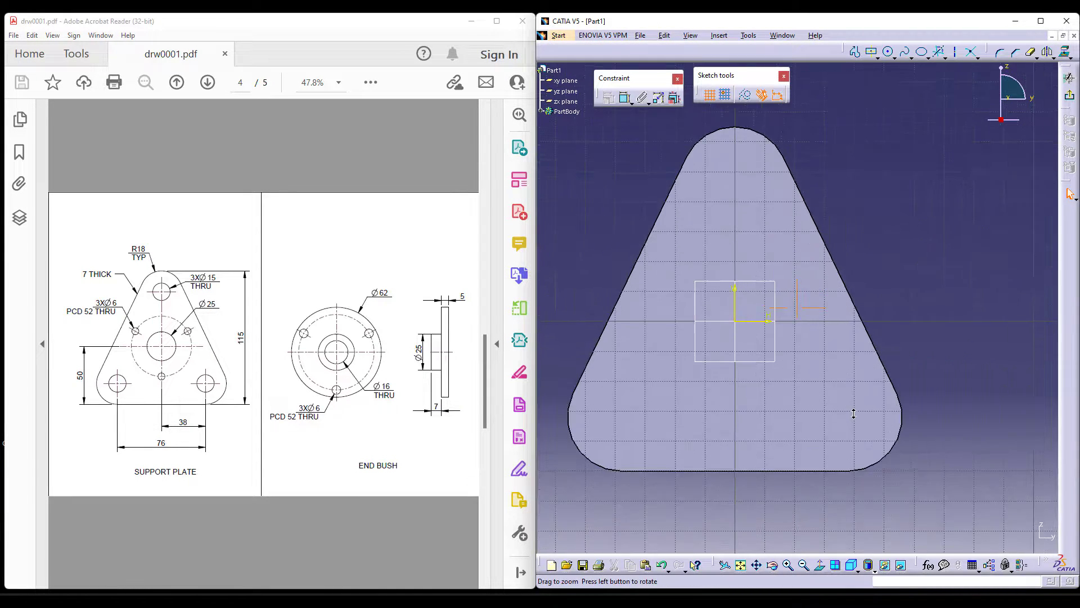
left_click(756, 132)
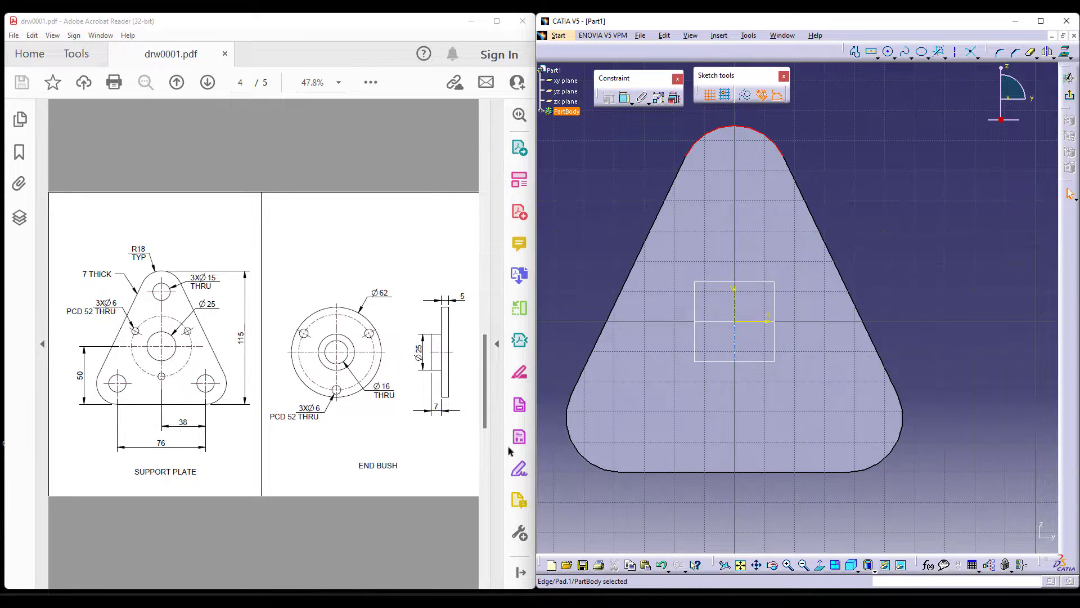
left_click(577, 452, "ctrl")
left_click(897, 452, "ctrl")
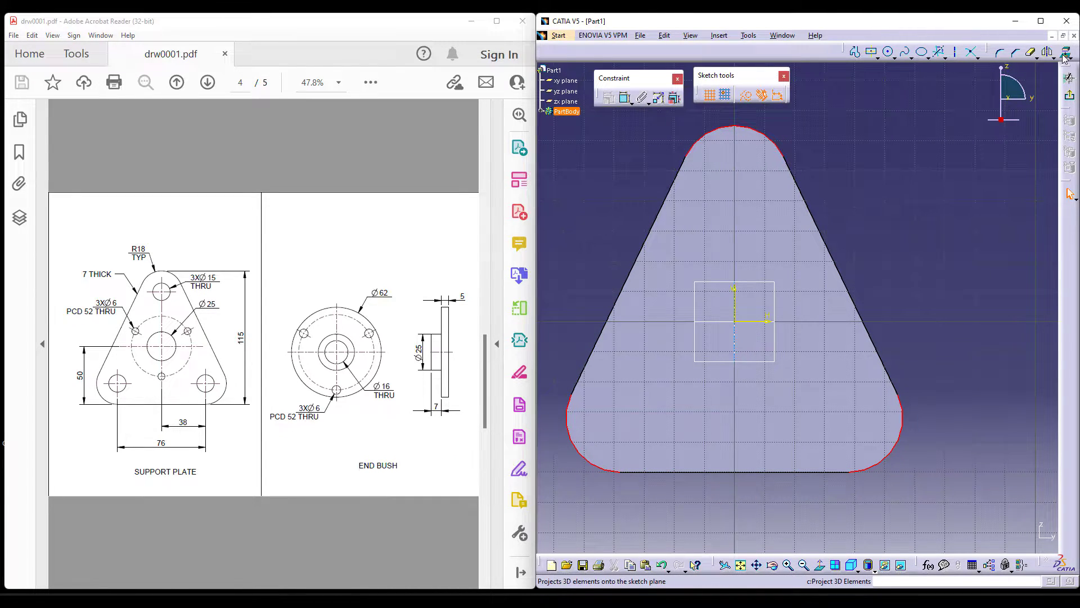
left_click(975, 255)
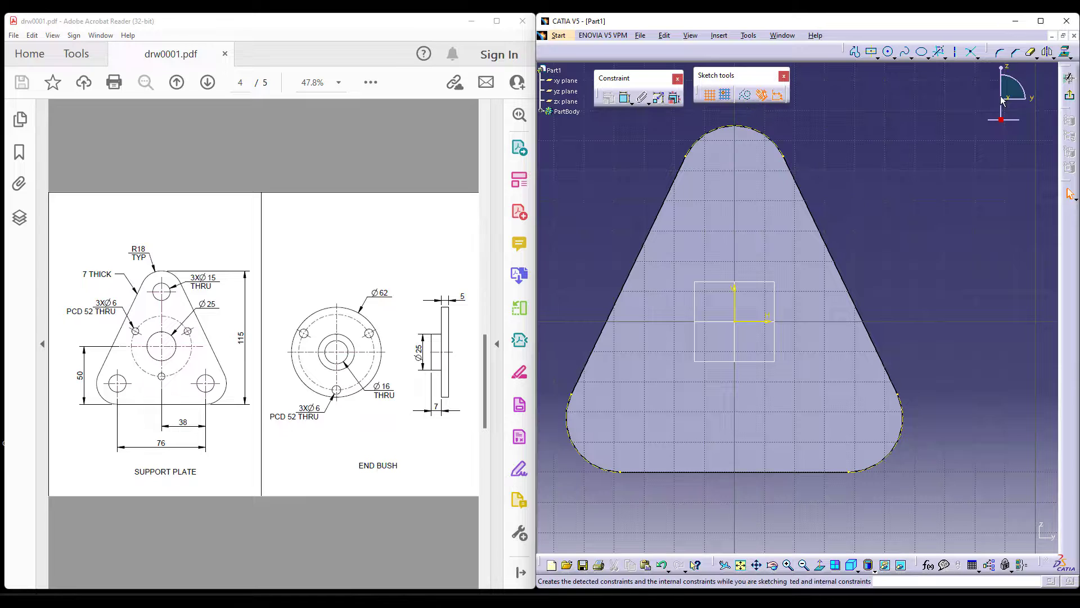
- Create a point at the centre of each of the three projected corner arcs, and exit the sketch
left_click(973, 55)
left_click(988, 74)
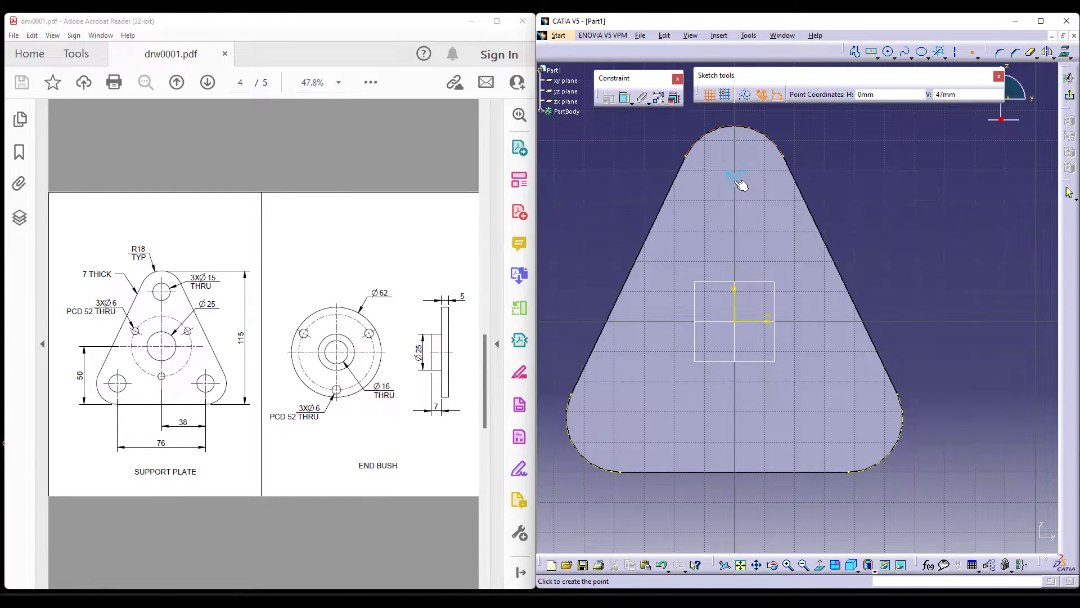
left_click(739, 175)
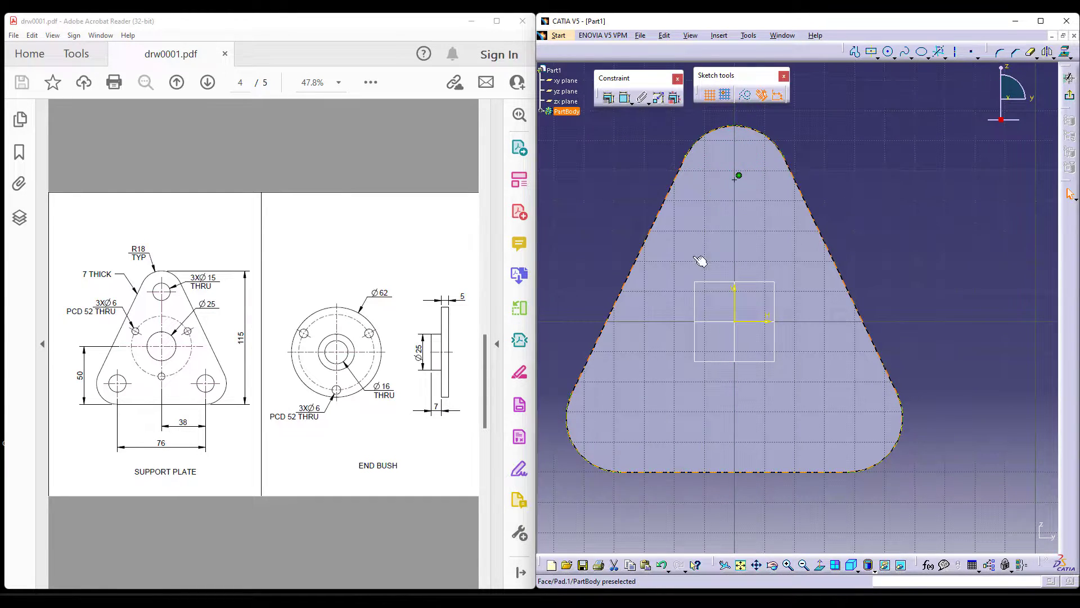
left_click(972, 54)
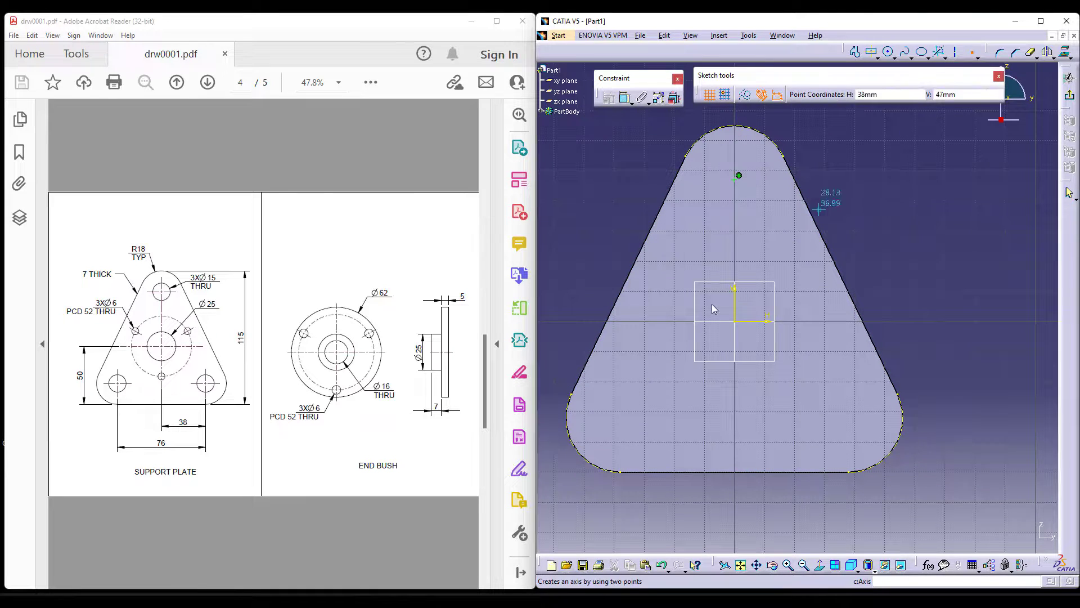
left_click(624, 414)
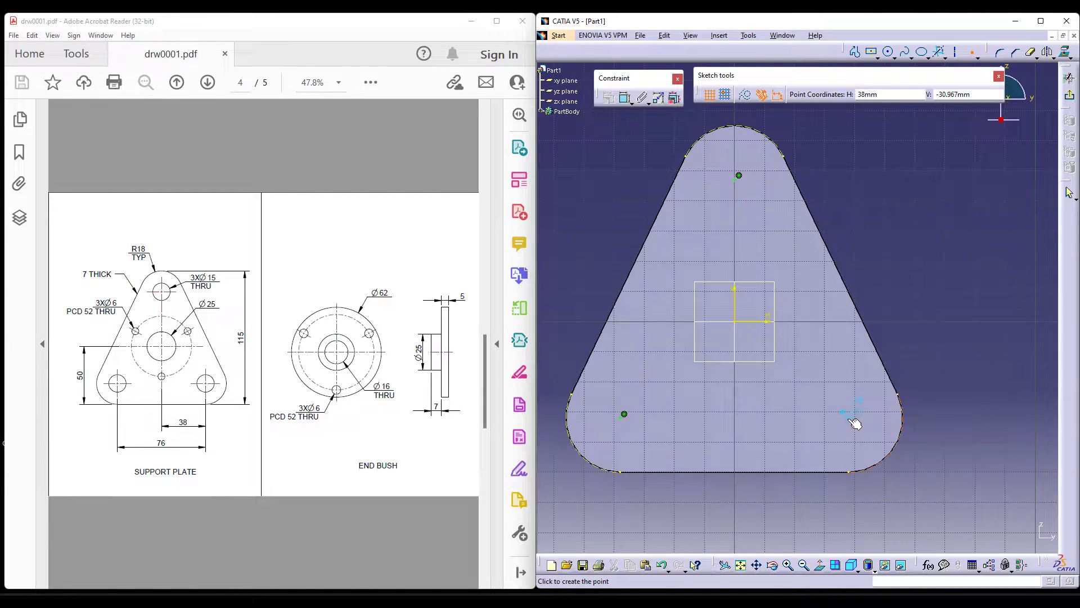
left_click(853, 414)
key("Escape")
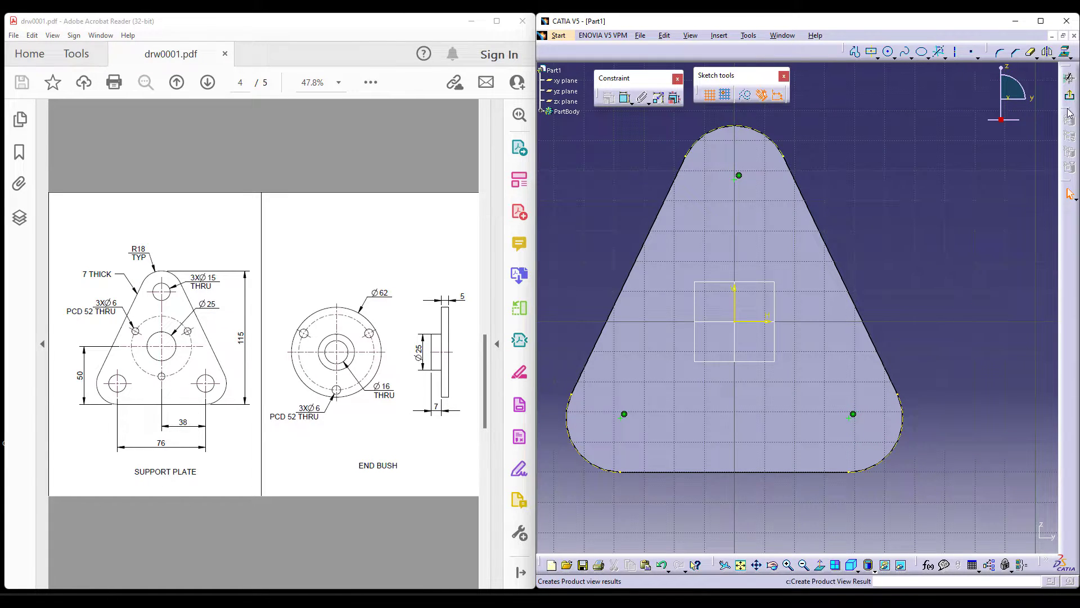
left_click(947, 256)
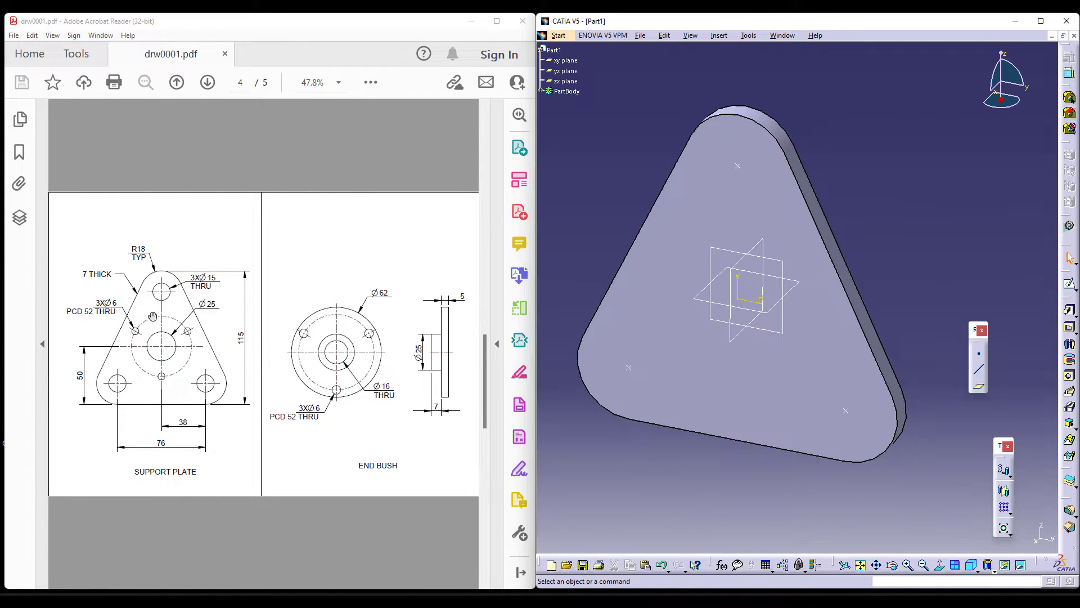
- Start a hole at the plate's top corner point with a 15 mm diameter and the Up To Next extension
left_click(737, 165)
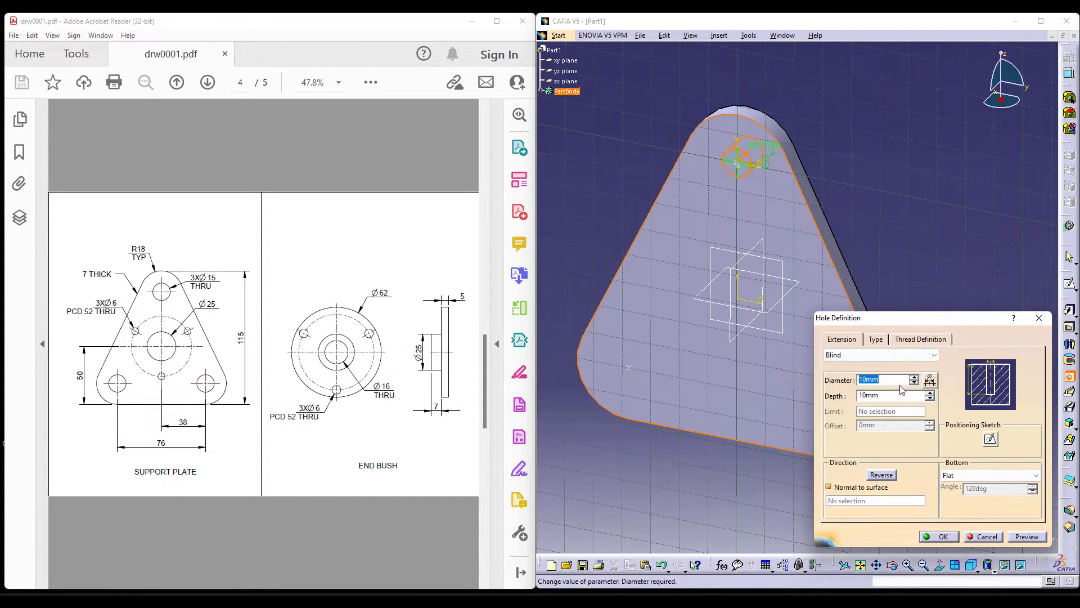
key("Return")
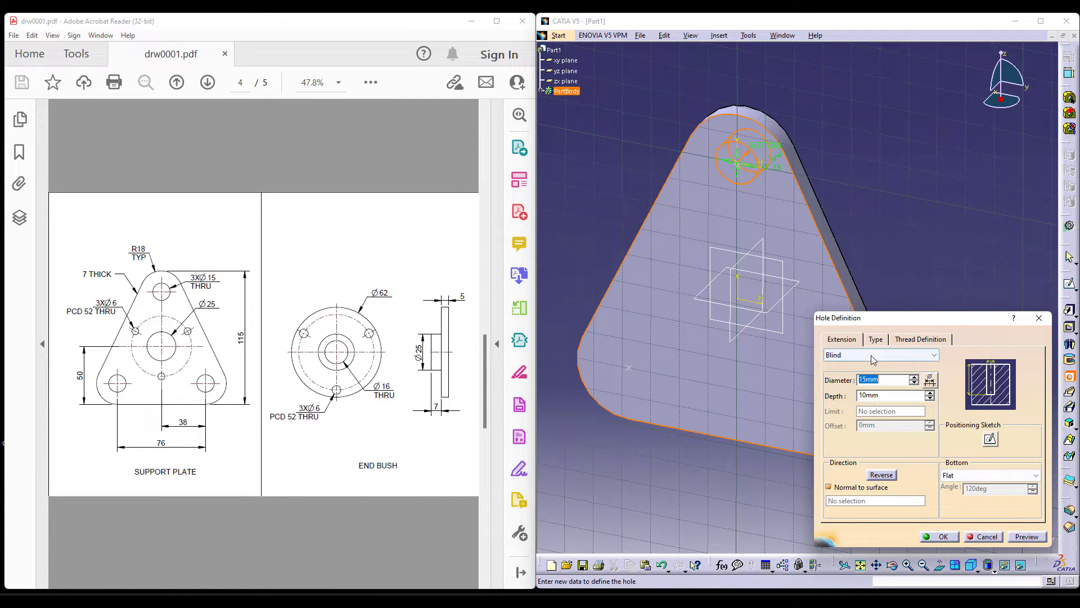
left_click(871, 355)
left_click(874, 380)
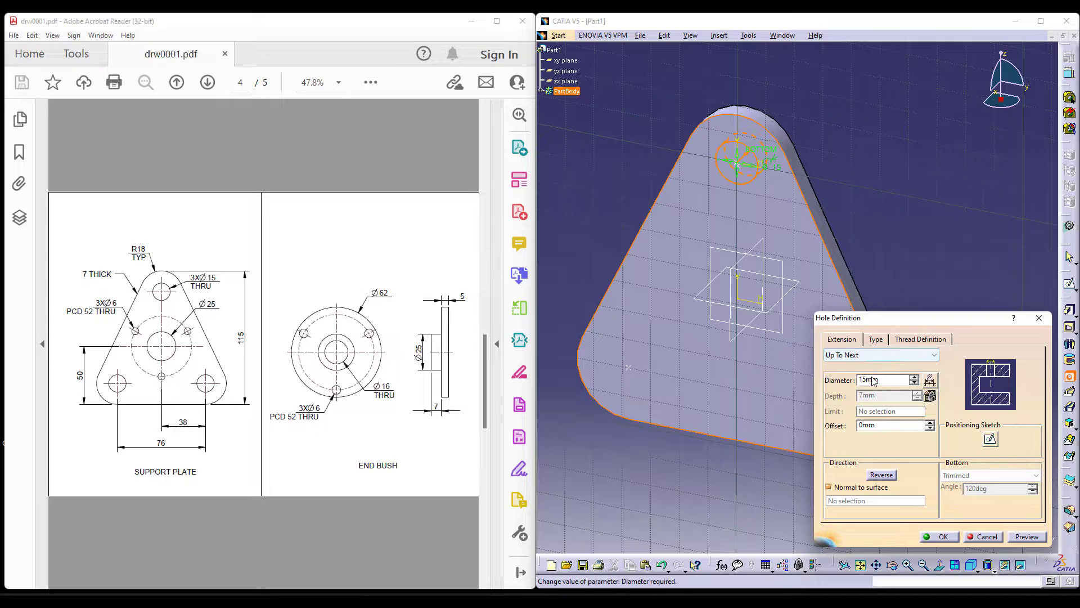
- Constrain the hole's centre to coincide with the top corner point in its positioning sketch, and complete the hole
left_click(990, 439)
left_click(735, 187)
left_click(735, 184)
middle_click_drag(753, 250, 849, 441, "ctrl")
left_click(624, 99)
left_click(795, 270)
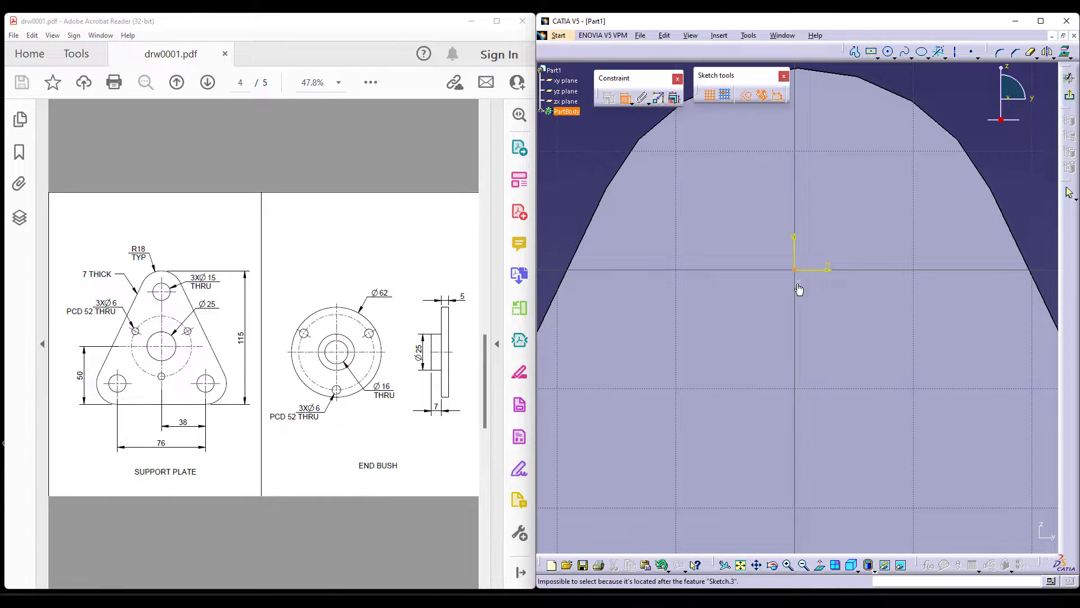
left_click(797, 282)
right_click(851, 200)
left_click(885, 309)
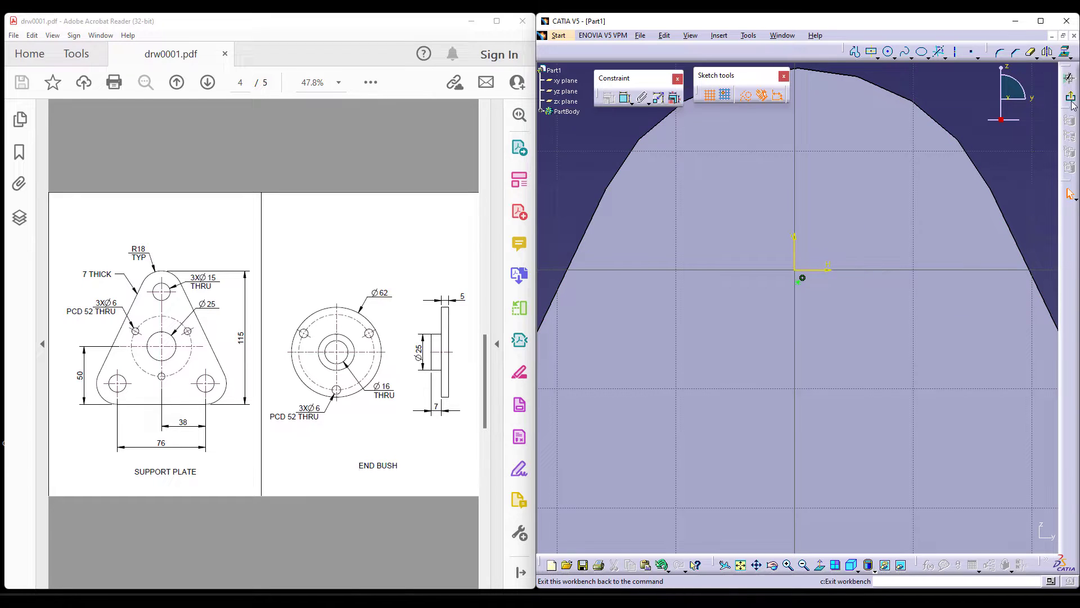
left_click(1069, 78)
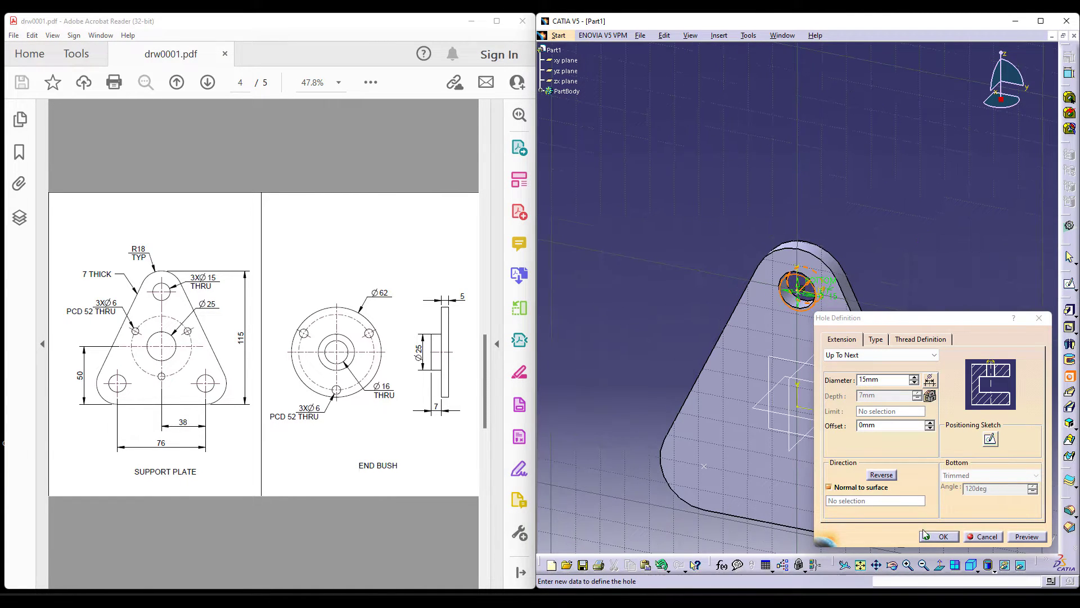
left_click(931, 534)
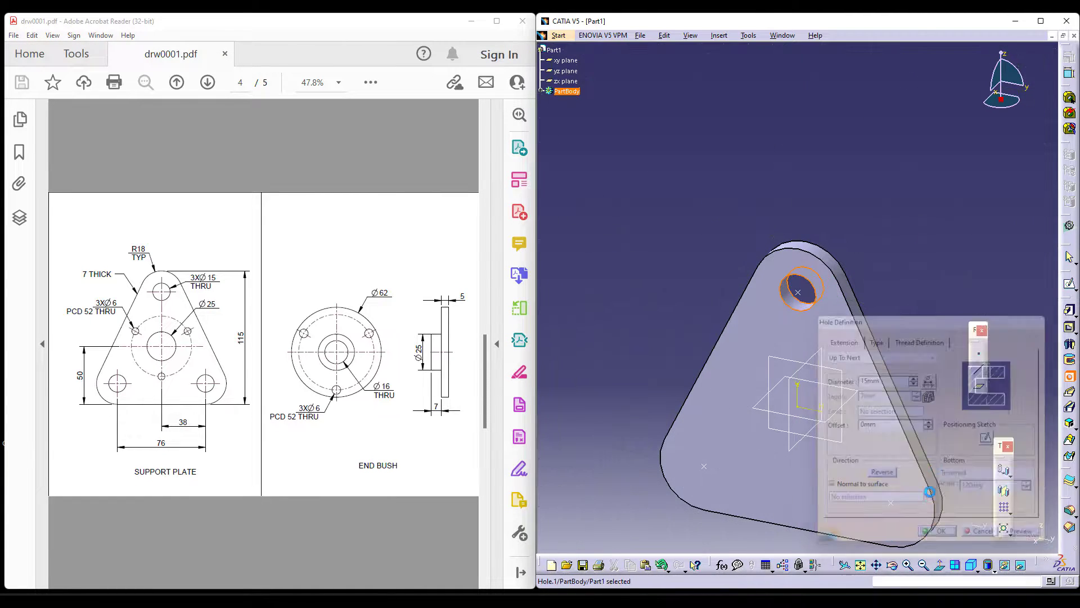
- Copy the 15 mm hole to the other two corner points with a User Pattern based on the points sketch
left_click(1010, 512)
left_click(1056, 522)
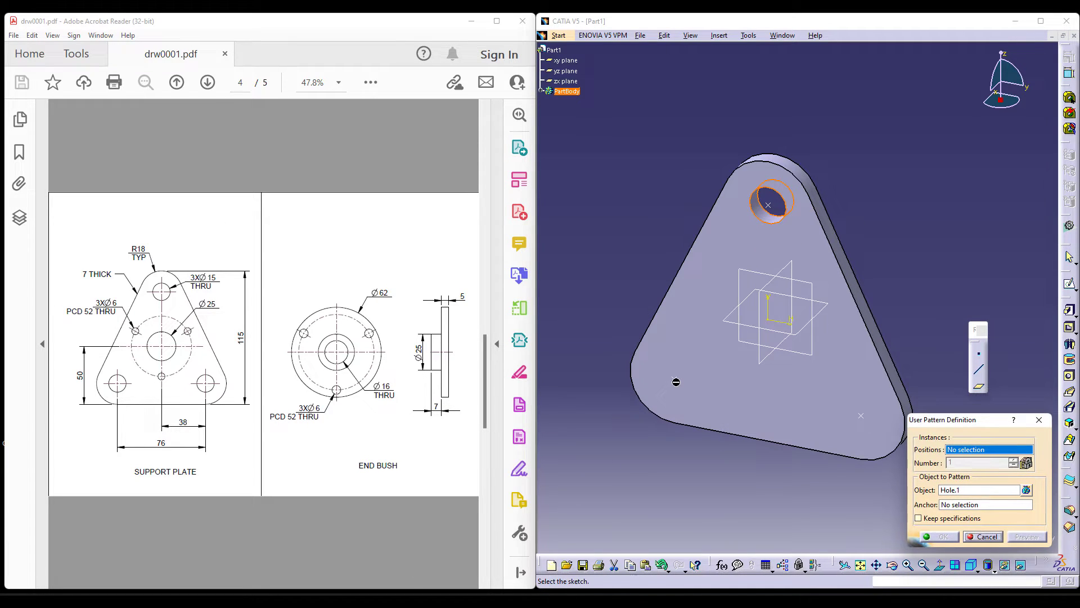
left_click(721, 389)
left_click(950, 533)
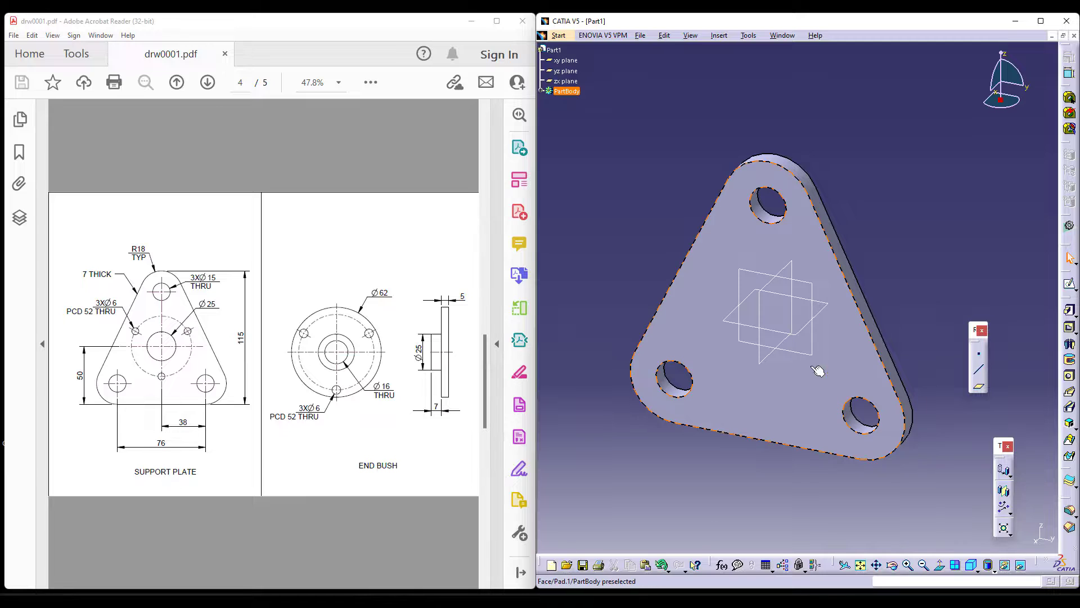
- Start another hole on the plate's front face and constrain its centre to the horizontal reference plane in its positioning sketch
left_click(1069, 375)
left_click(755, 374)
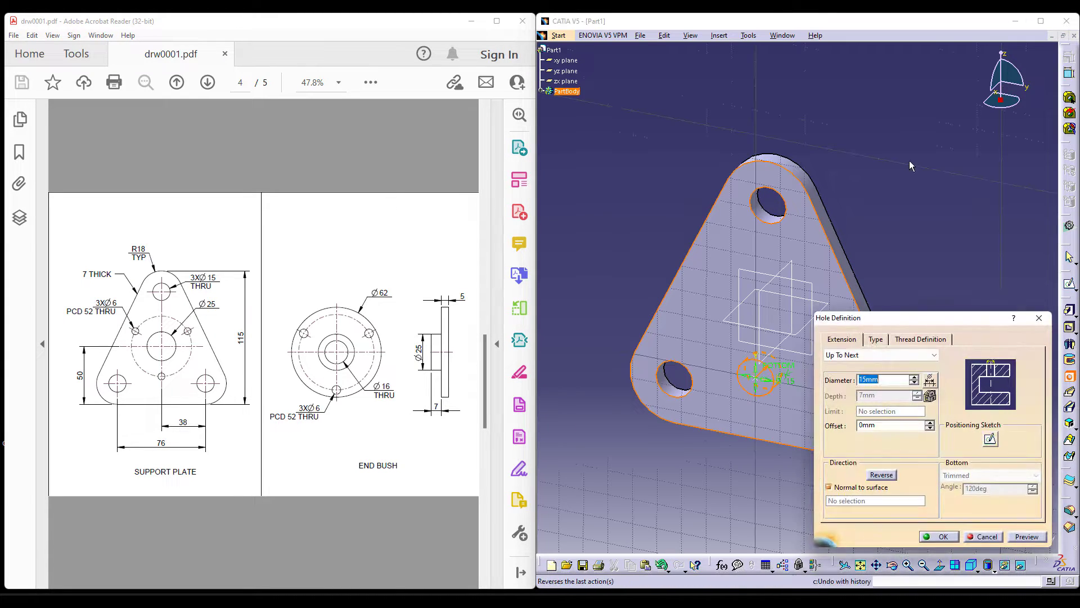
left_click(991, 437)
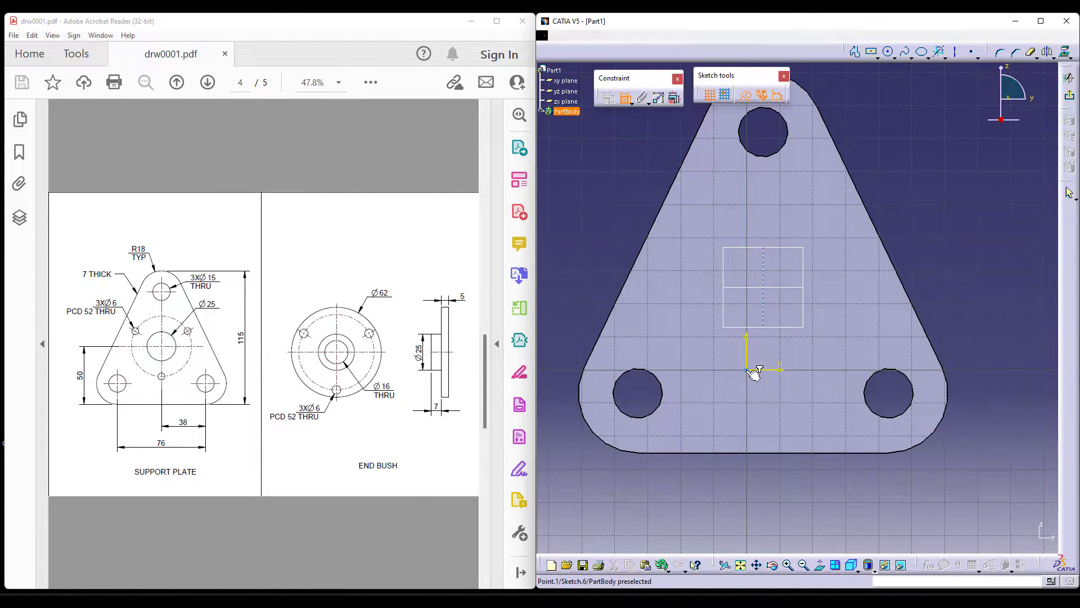
left_click(774, 288)
right_click(575, 198)
left_click(610, 249)
- Create a point at the centre of the plate's lower-right corner hole within the positioning sketch
left_click(626, 99)
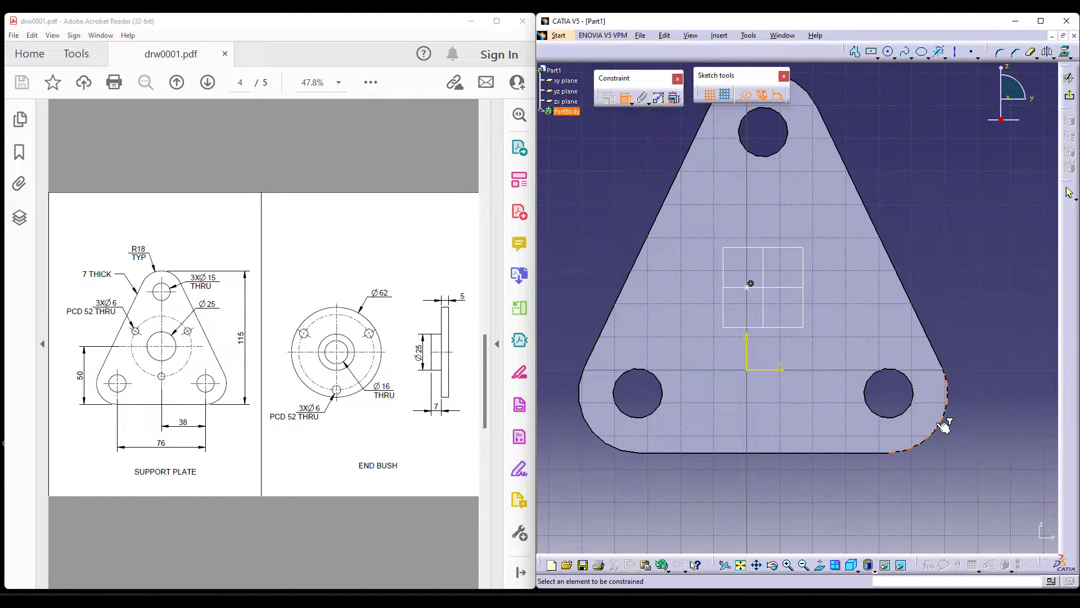
left_click(973, 54)
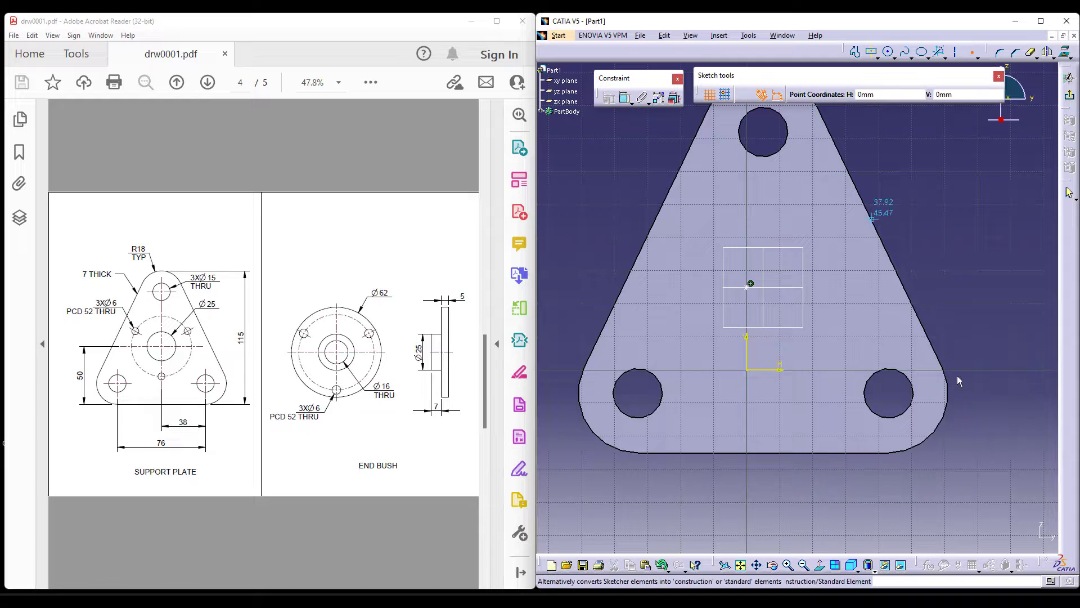
left_click(889, 390)
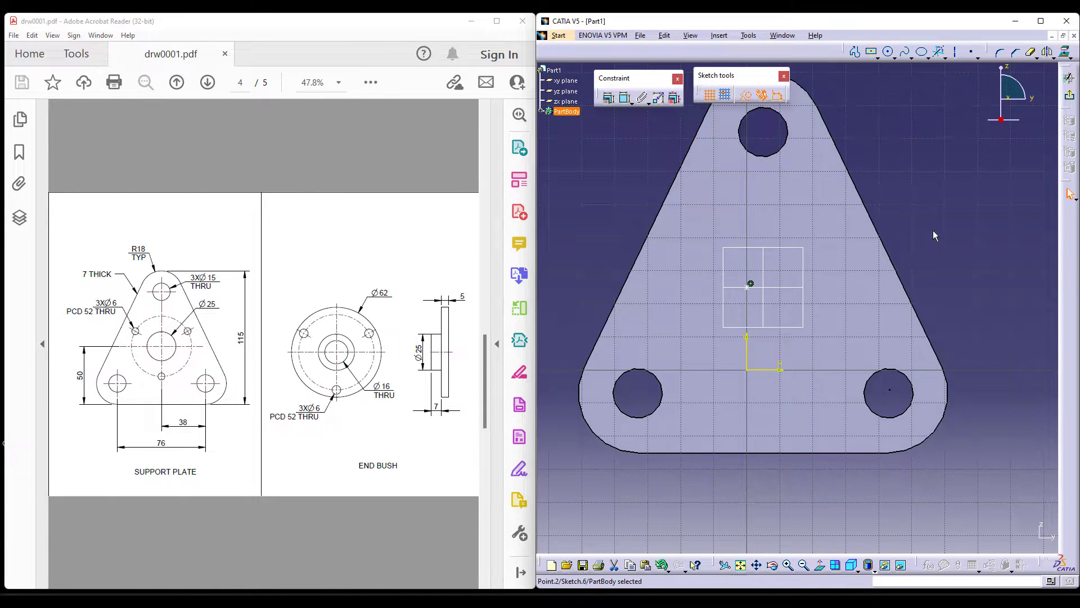
- Constrain the new point to coincide with the centre of the plate's lower-right corner hole
left_click(626, 97)
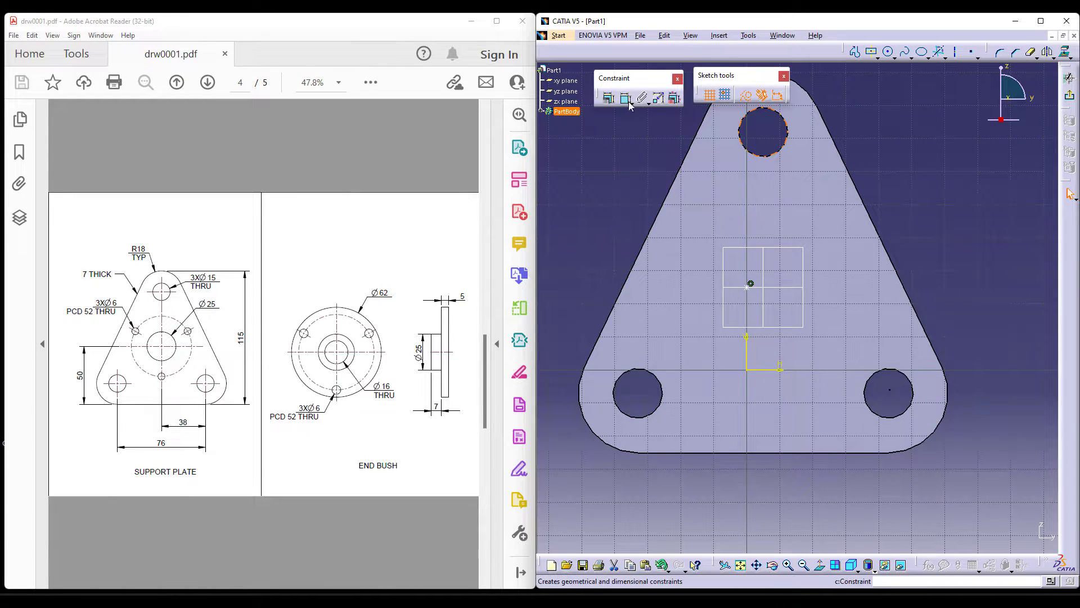
left_click(908, 375)
right_click(949, 282)
left_click(1012, 360)
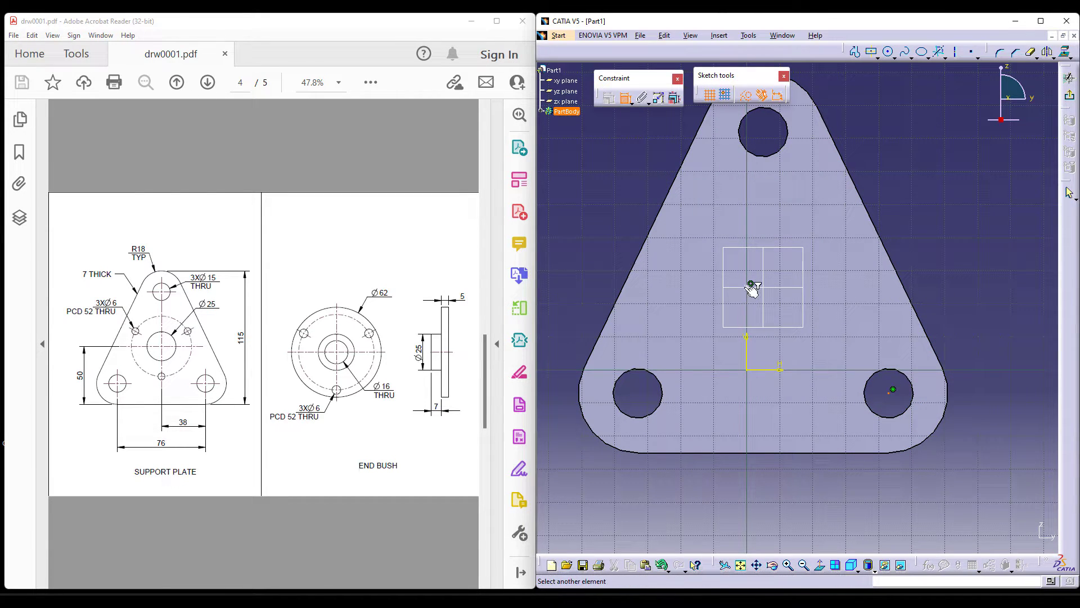
- Dimension the horizontal distance between the new hole's centre and the lower-right corner point, and set it to 38 mm
right_click(795, 371)
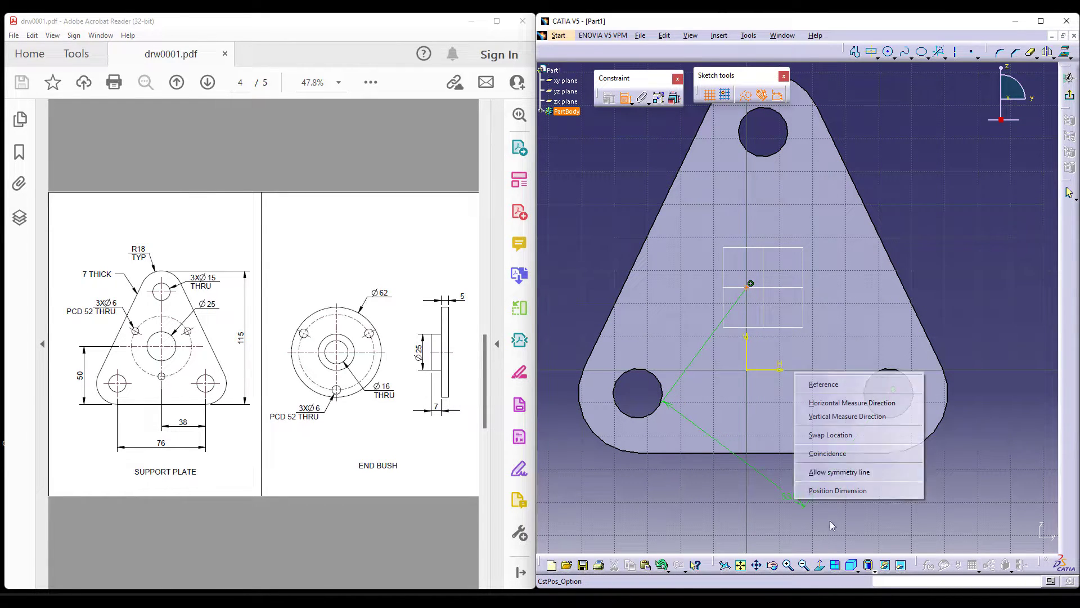
left_click(847, 403)
left_click(817, 495)
double_click(821, 488)
type("38")
key("Return")
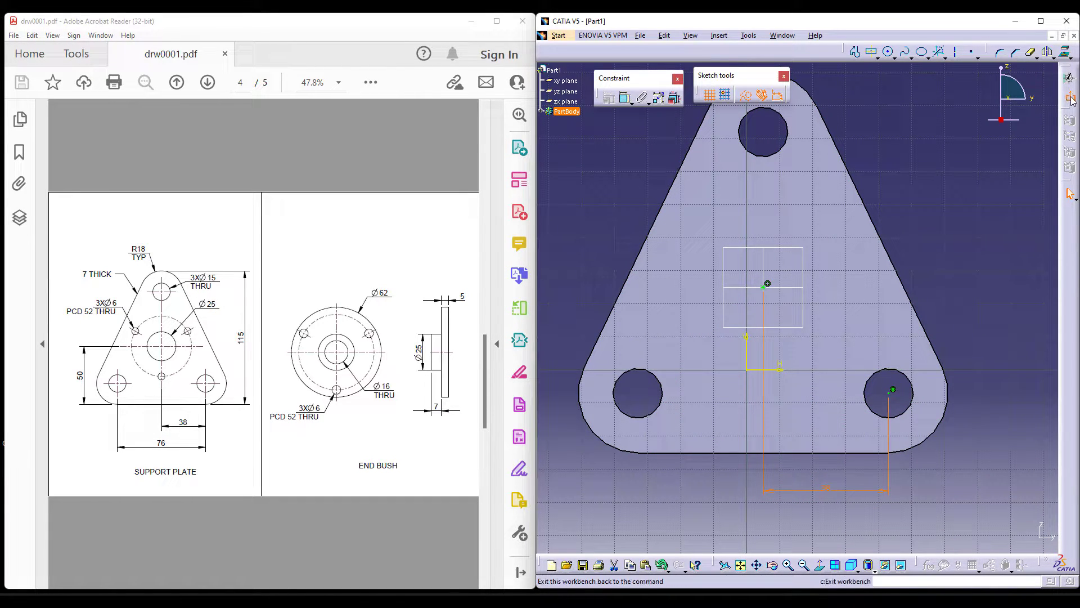
- Finish the positioning sketch and complete the central Up To Next hole with a diameter of 25 mm
left_click(1071, 100)
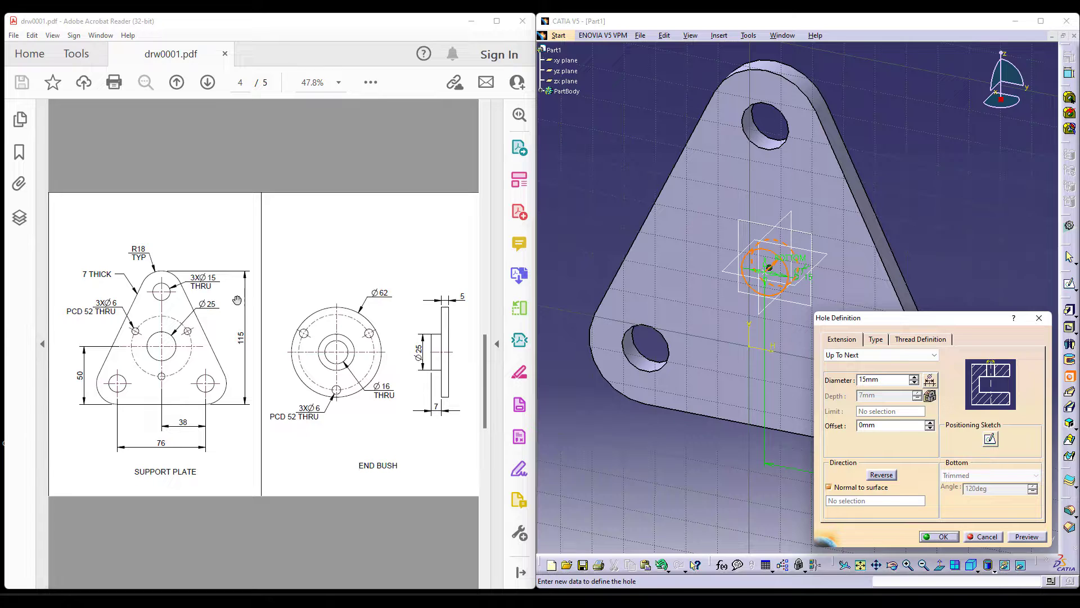
double_click(881, 380)
type("25")
left_click(920, 212)
left_click(938, 537)
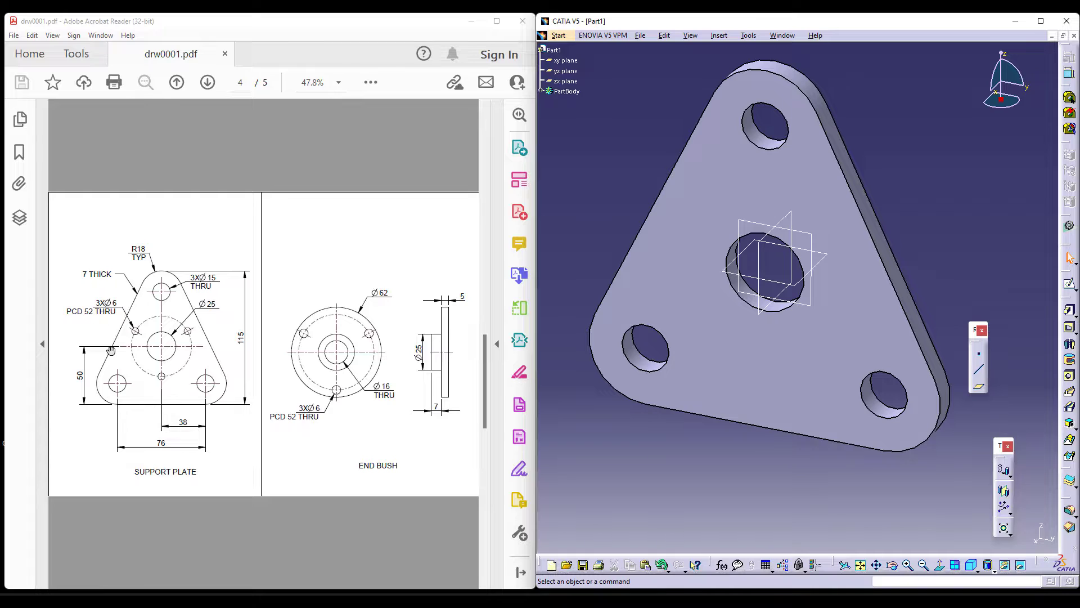
- Start another hole on the plate's front face below the central hole, and draw a construction circle around the central hole in its positioning sketch
left_click(771, 331)
left_click(992, 438)
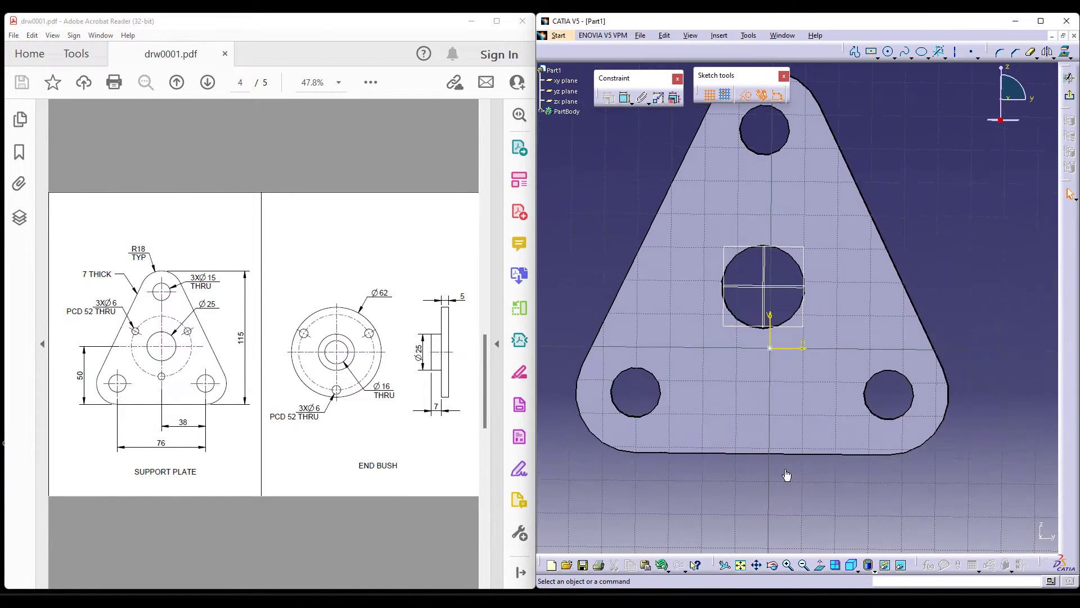
left_click(888, 54)
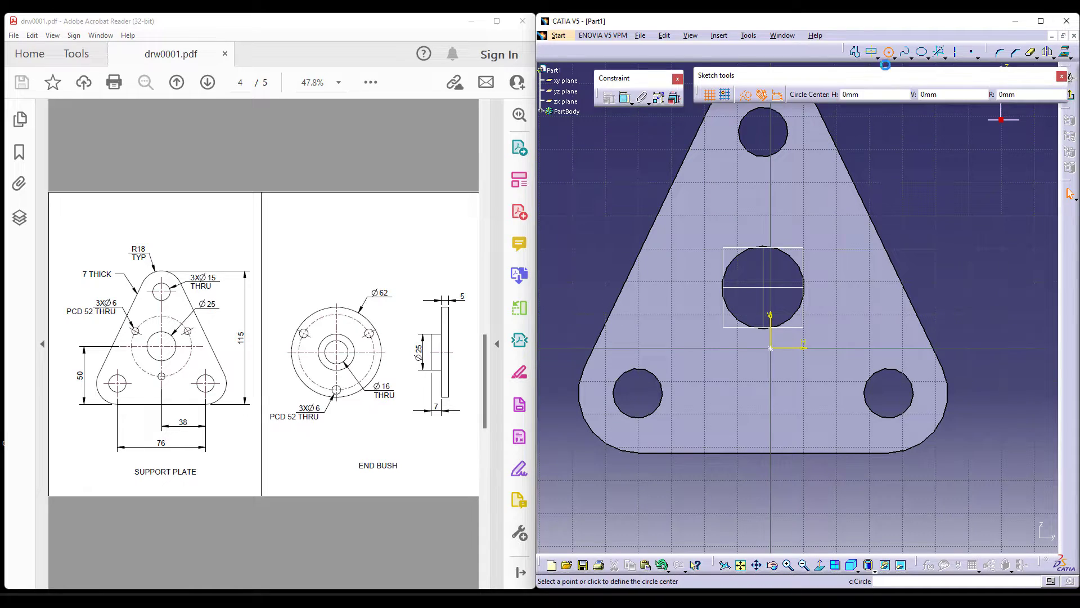
left_click(767, 282)
left_click(815, 357)
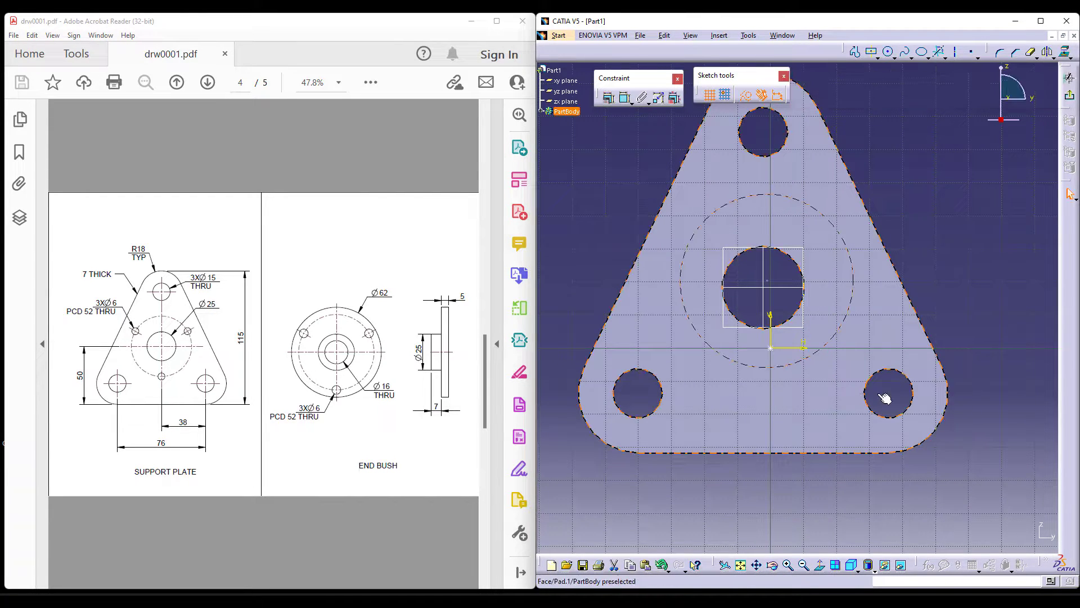
- Dimension the construction circle's diameter and set it to 52 mm
left_click(624, 98)
left_click(890, 202)
double_click(886, 199)
type("52")
key("Return")
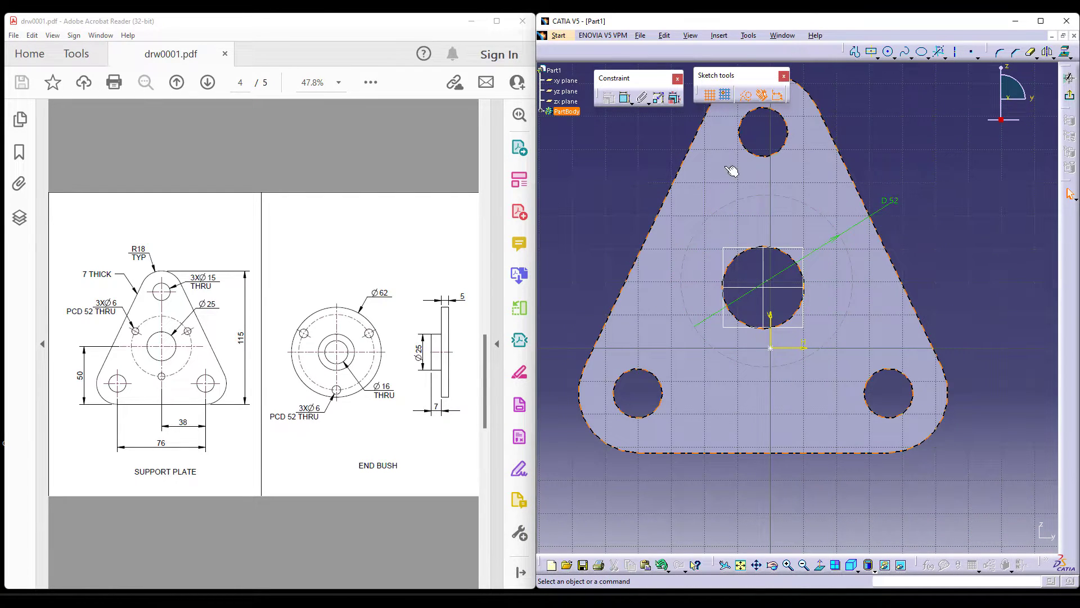
- Constrain the construction circle's centre to coincide with the horizontal and vertical reference planes
left_click(625, 98)
left_click(777, 283)
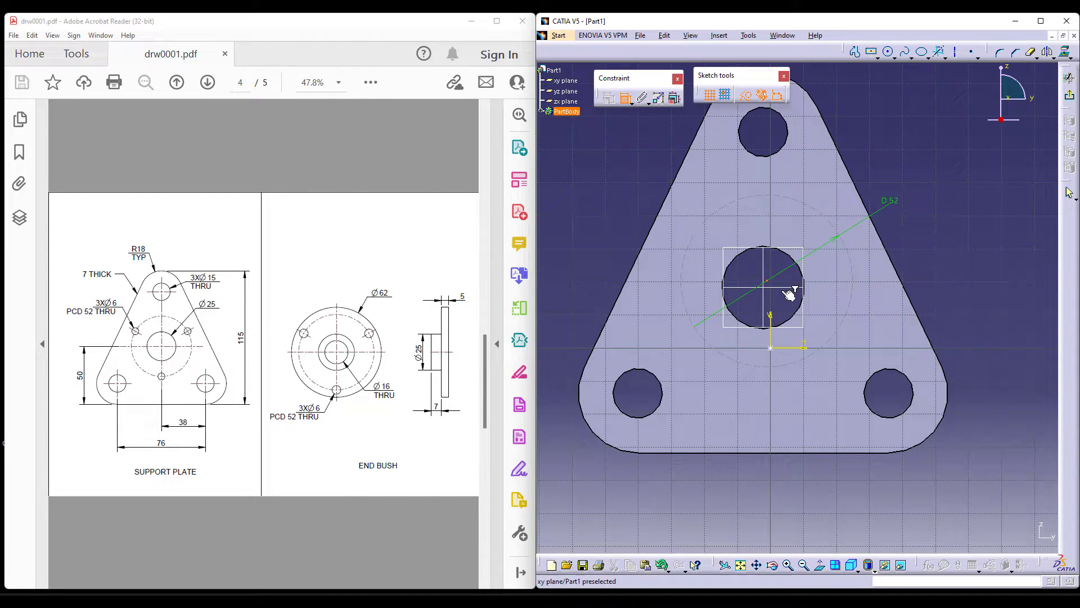
right_click(983, 204)
left_click(1010, 254)
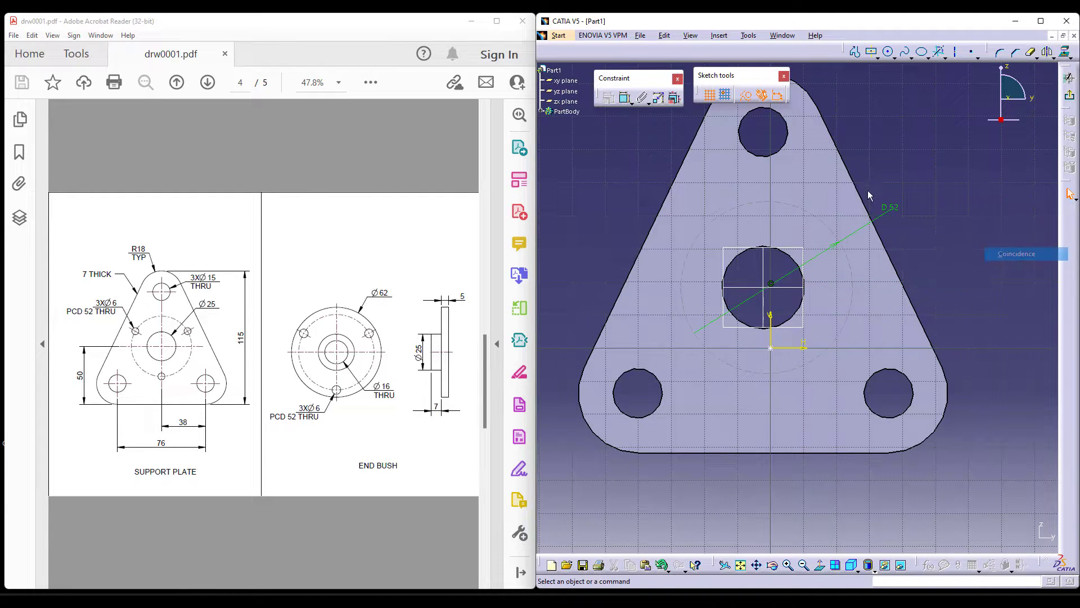
left_click(625, 98)
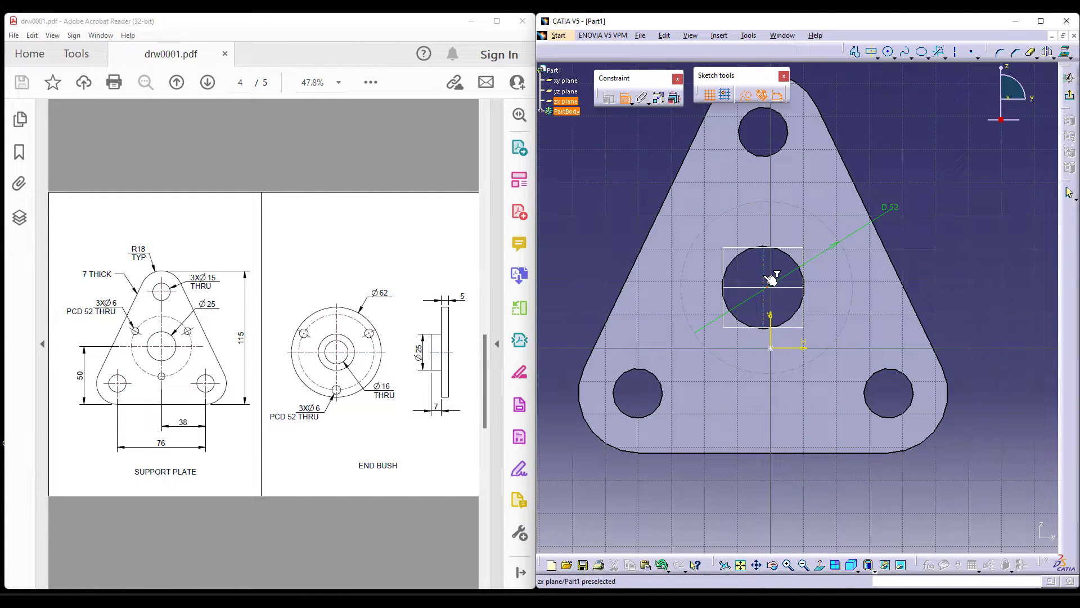
right_click(953, 249)
left_click(981, 300)
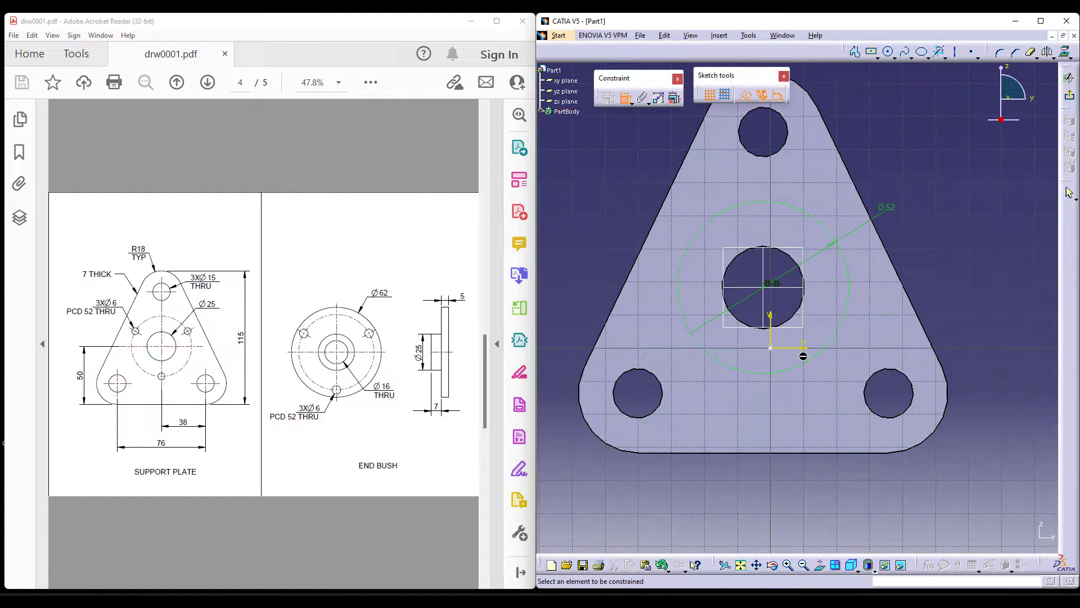
- Constrain the new hole's centre to lie on the 52 mm construction circle and coincide with the vertical reference plane
left_click(773, 350)
right_click(786, 396)
left_click(820, 518)
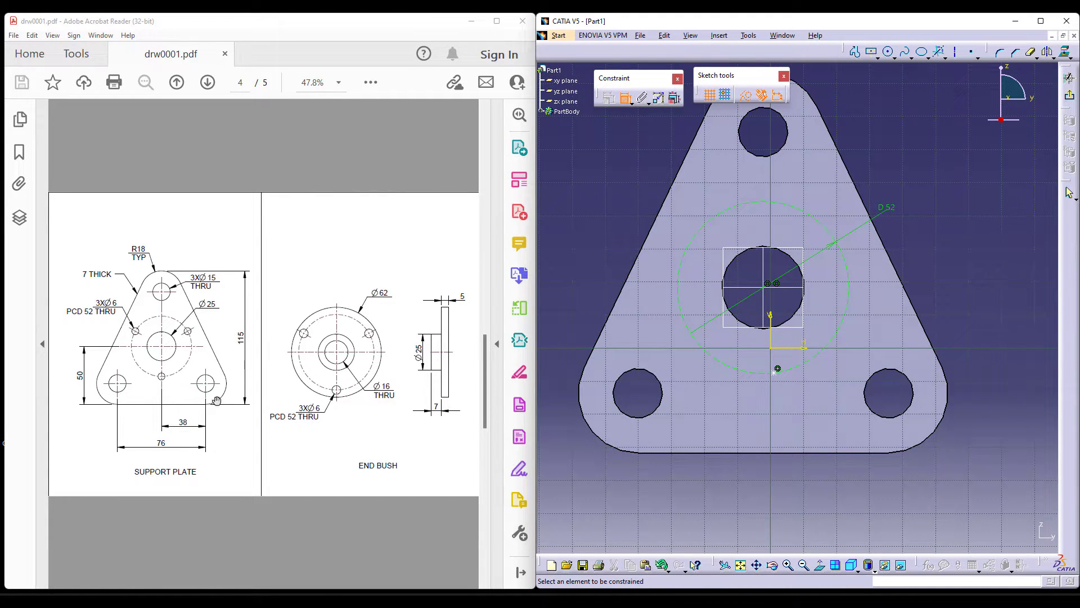
left_click(777, 372)
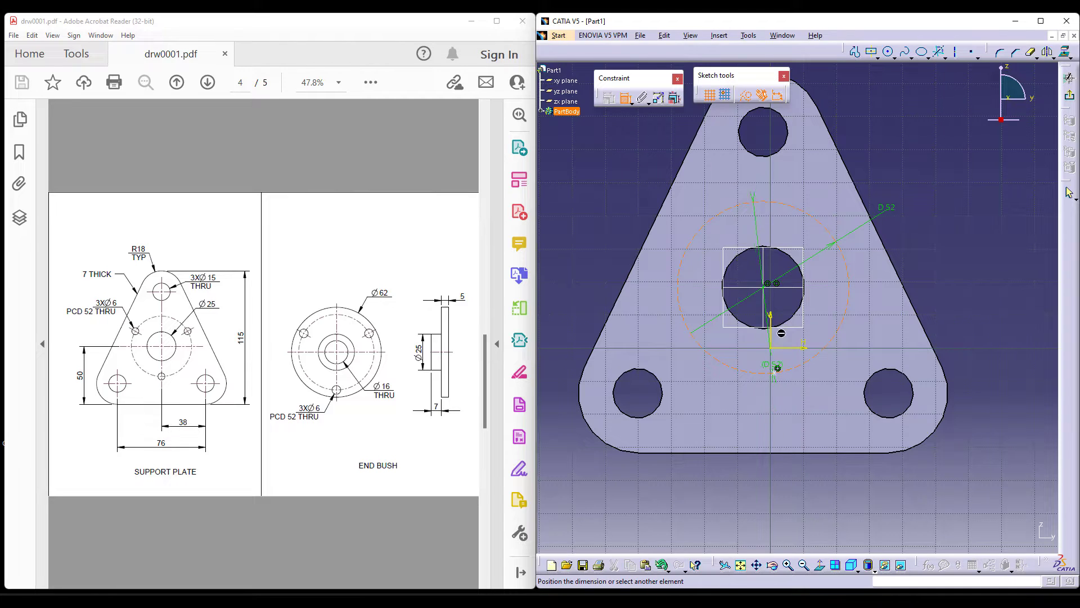
left_click(772, 279)
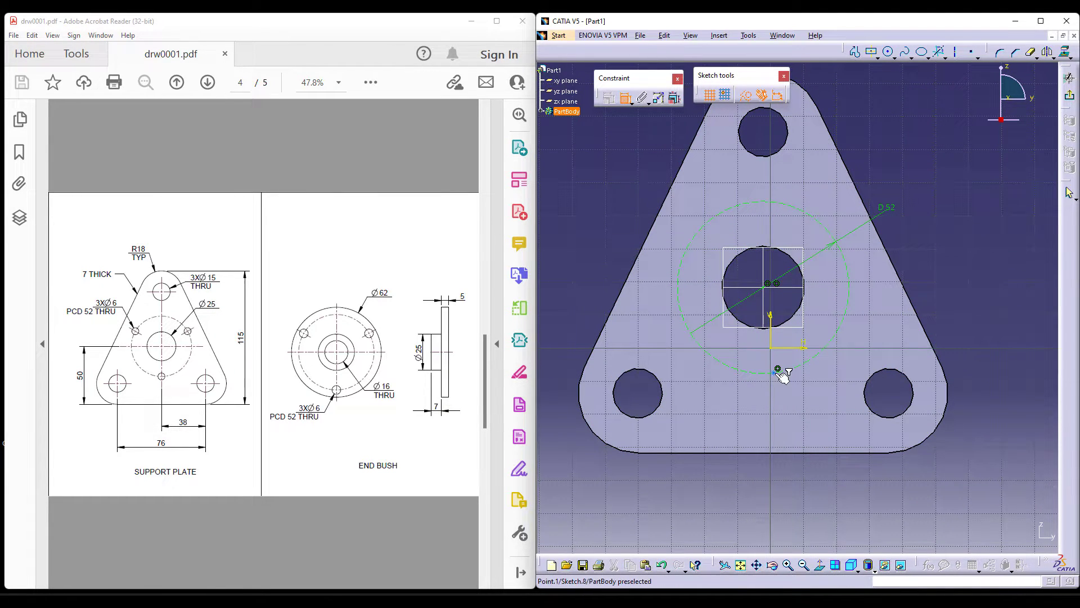
left_click(778, 370)
left_click(768, 281)
right_click(889, 261)
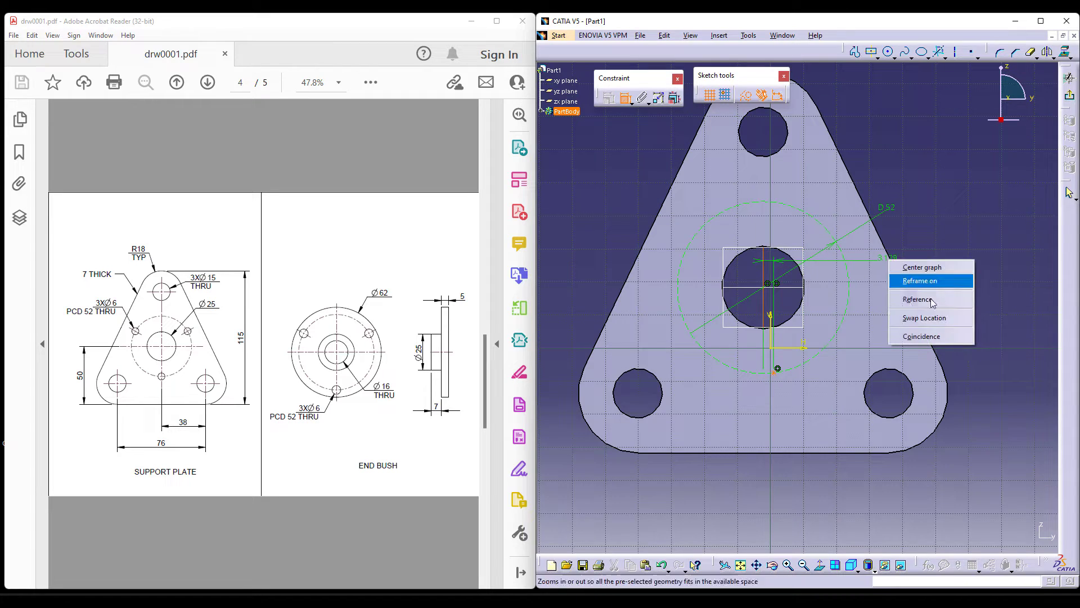
left_click(922, 336)
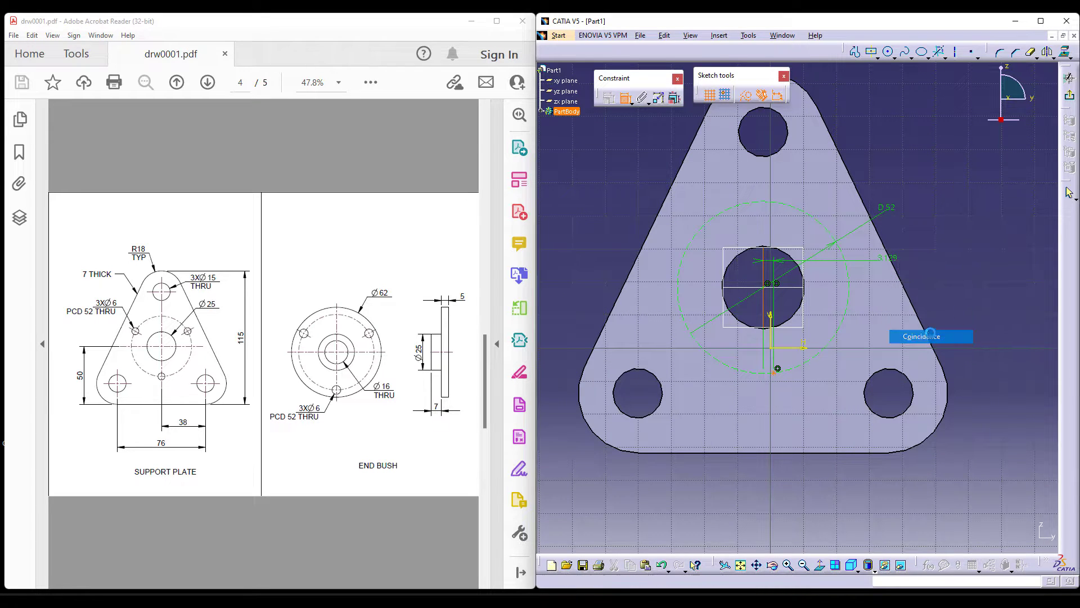
- Finish the positioning sketch and complete the hole below the central one with a diameter of 6 mm
left_click(1070, 99)
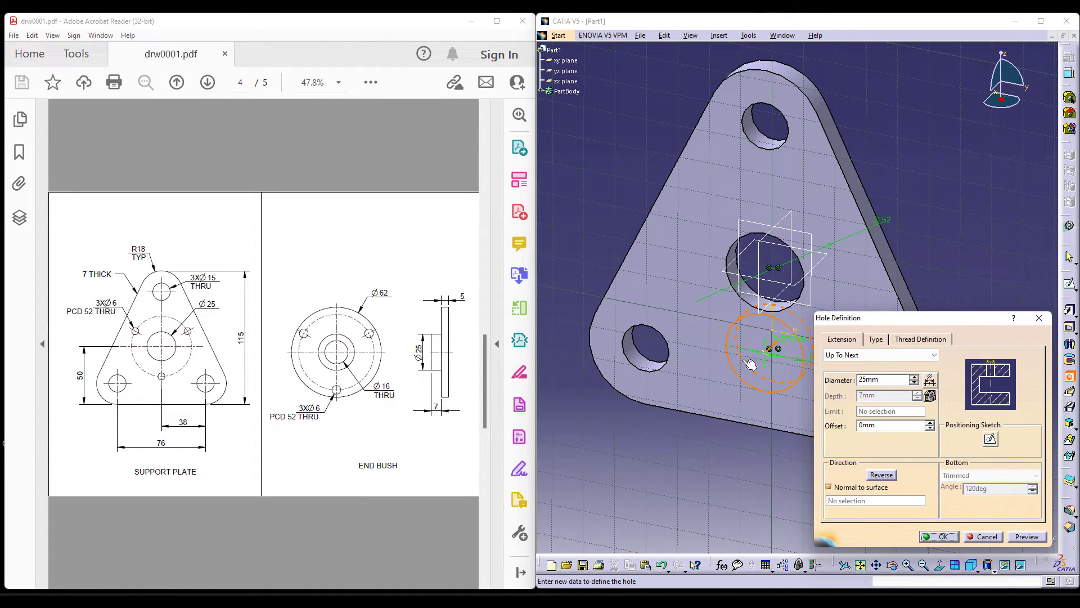
double_click(872, 379)
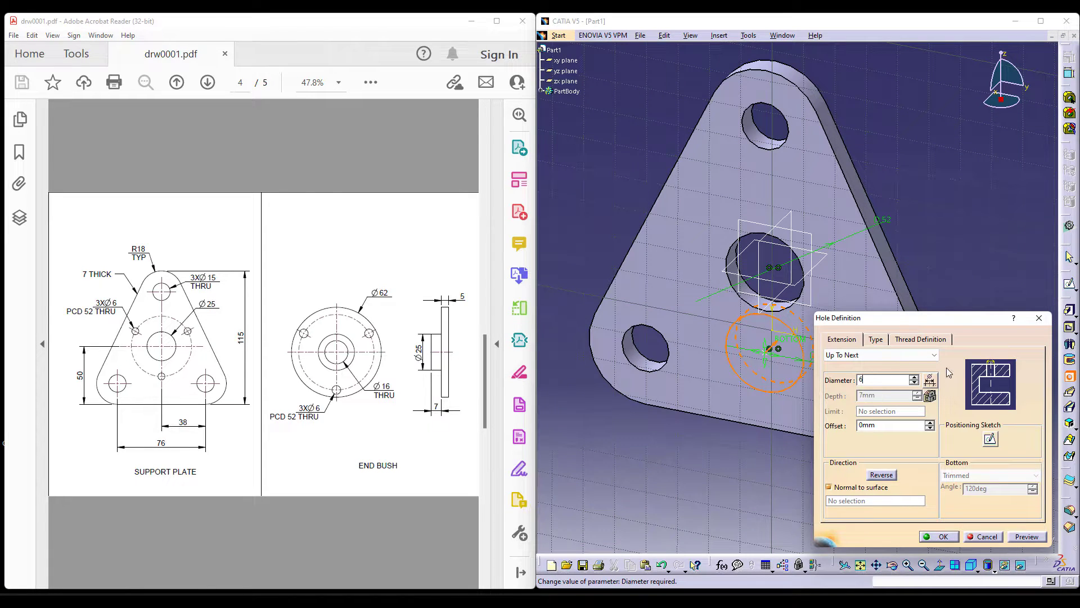
key("Return")
left_click(945, 537)
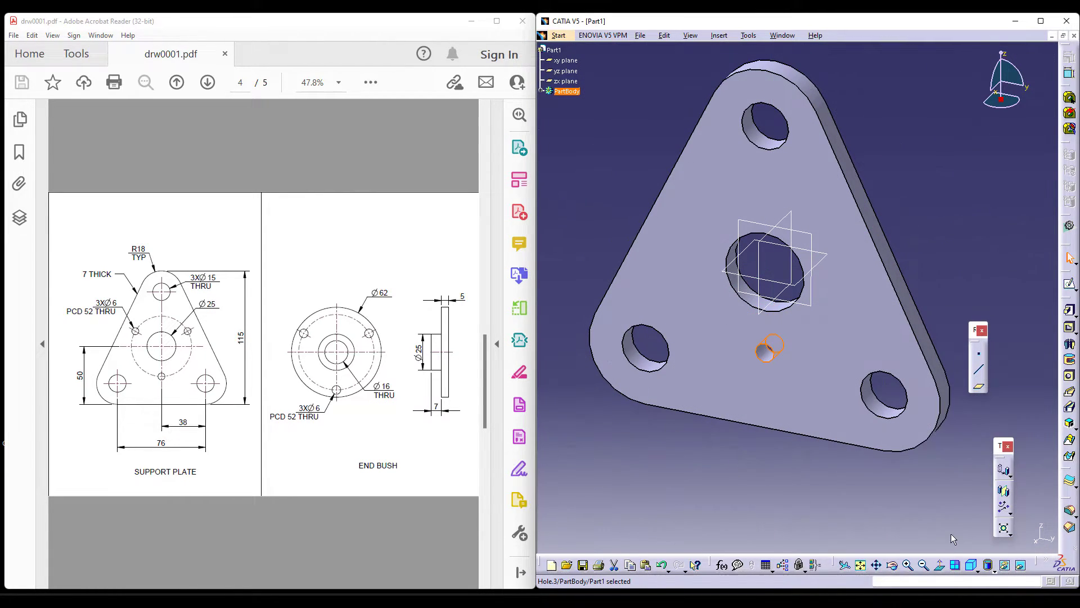
- Create a Complete crown circular pattern of the 6 mm hole with 3 instances, using the central hole's face as reference
left_click(1010, 513)
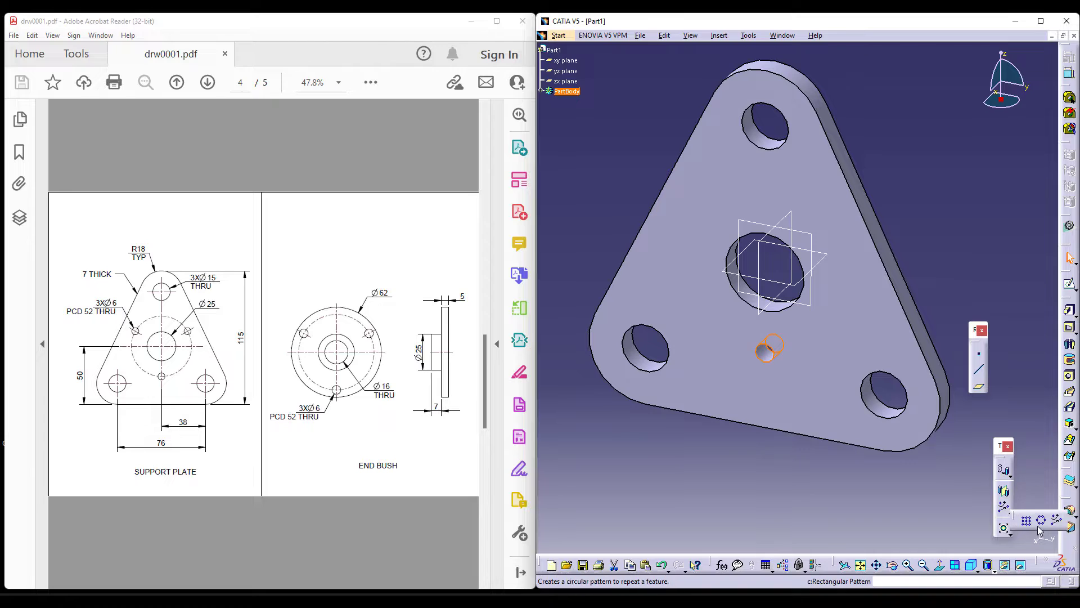
left_click(1042, 521)
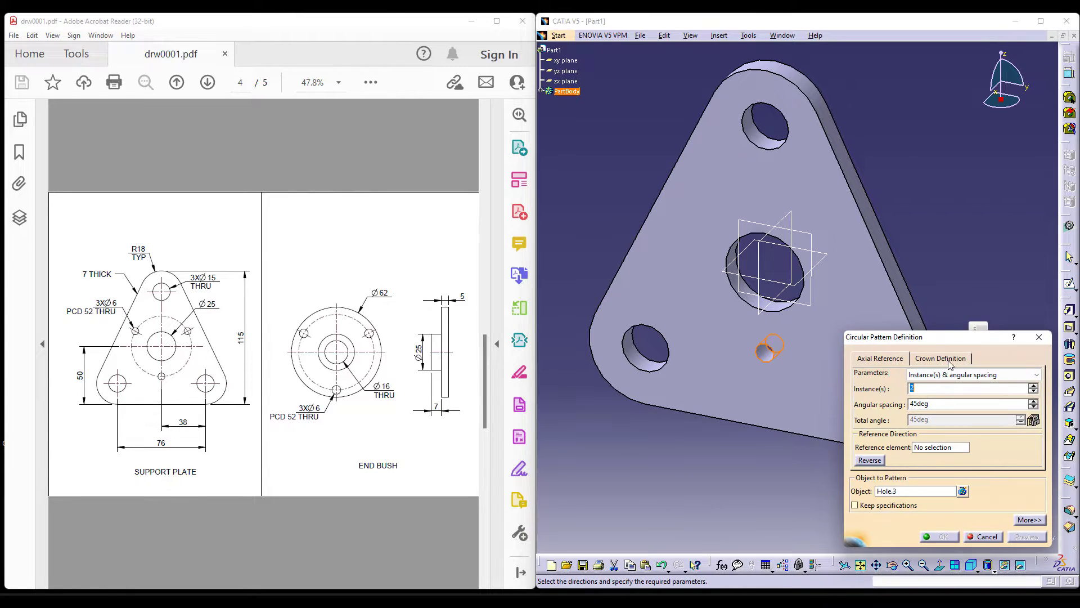
left_click(931, 374)
left_click(926, 397)
double_click(923, 388)
type("3")
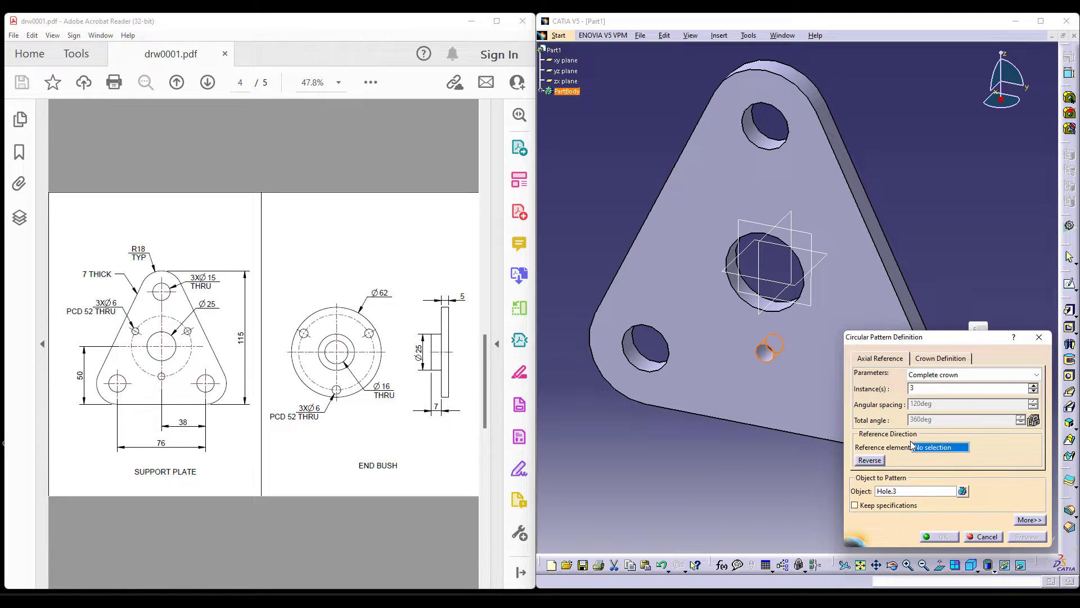
left_click(783, 308)
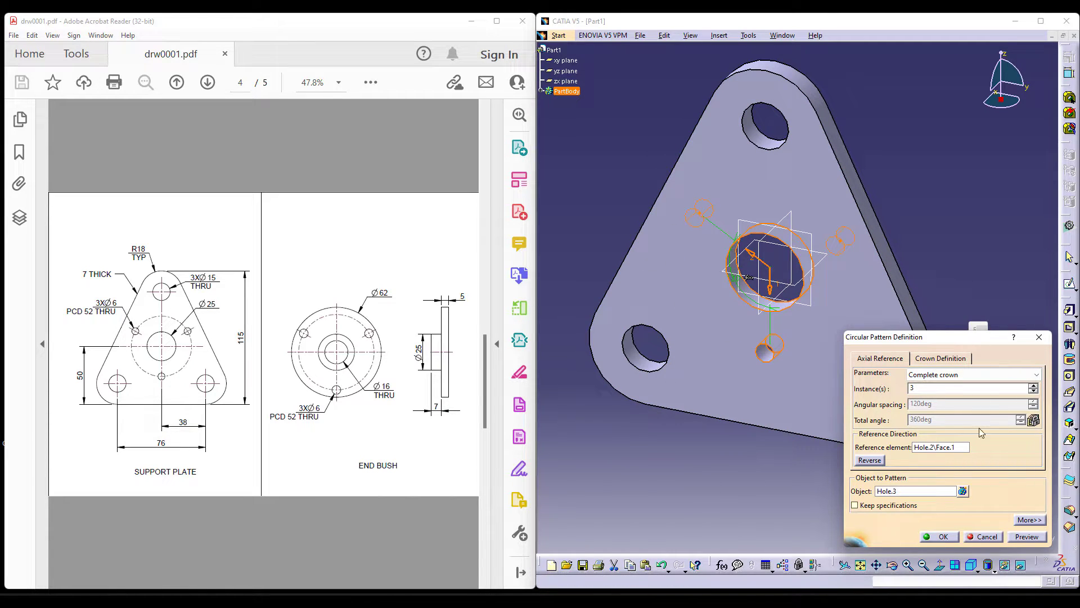
left_click(942, 537)
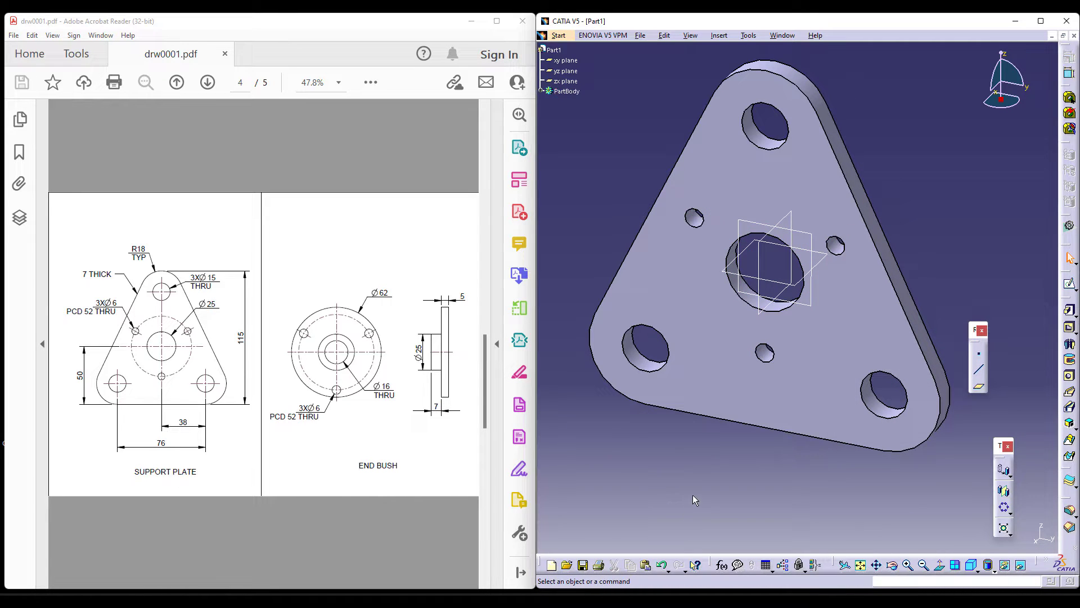
- Show the plate in isometric view and save the part as SupportPlate in the CraneHook folder
middle_click_drag(693, 494, 714, 514)
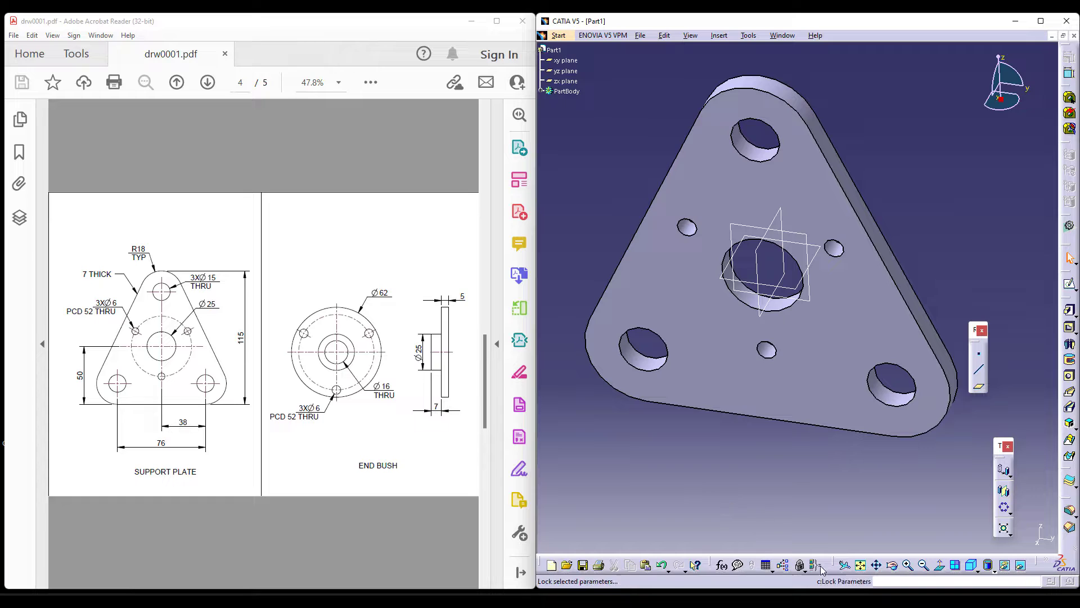
left_click(971, 565)
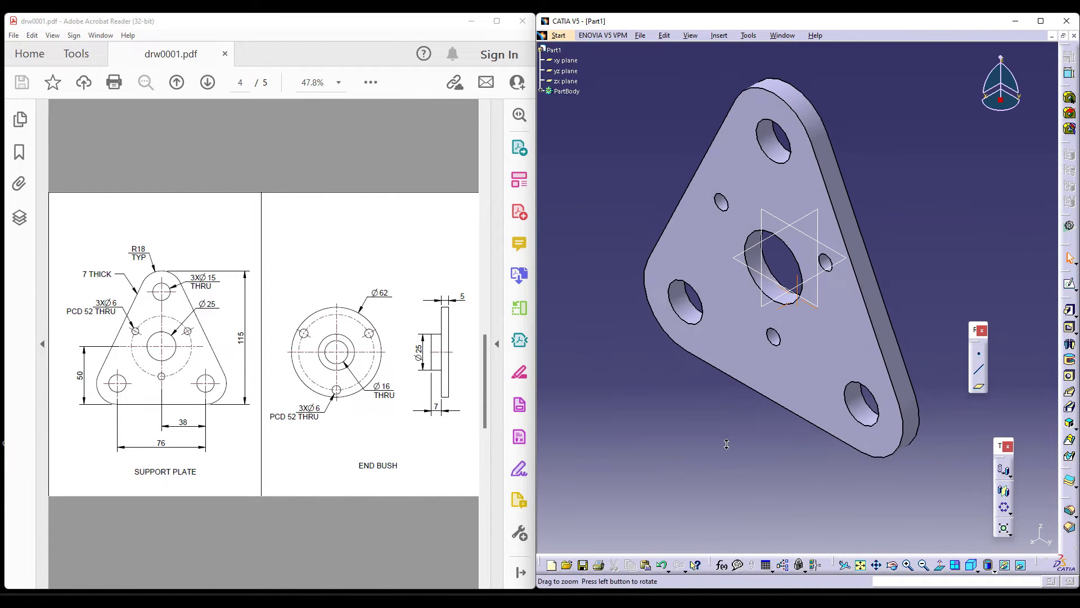
key("ctrl+s")
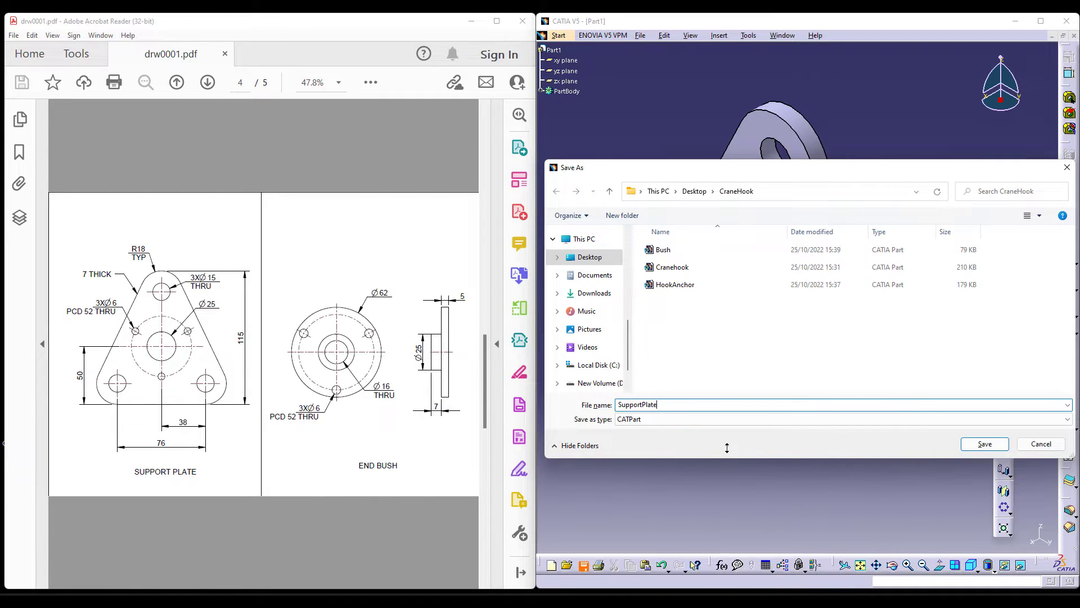
type("SupportPlate")
key("Return")
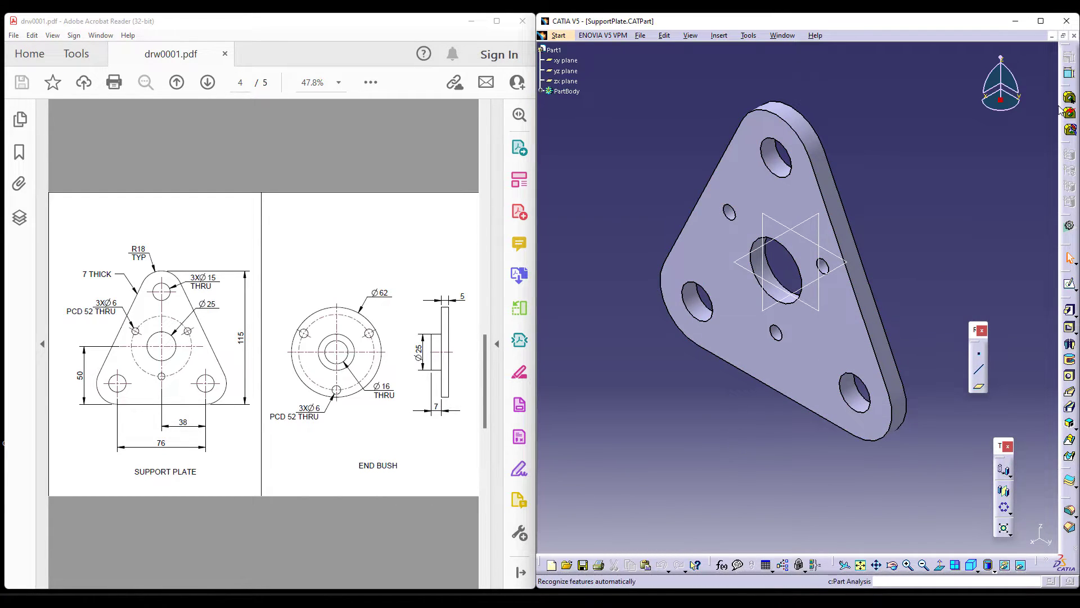
- Close the support plate document and create a new Part Design part named Part1 with hybrid design enabled
left_click(1074, 36)
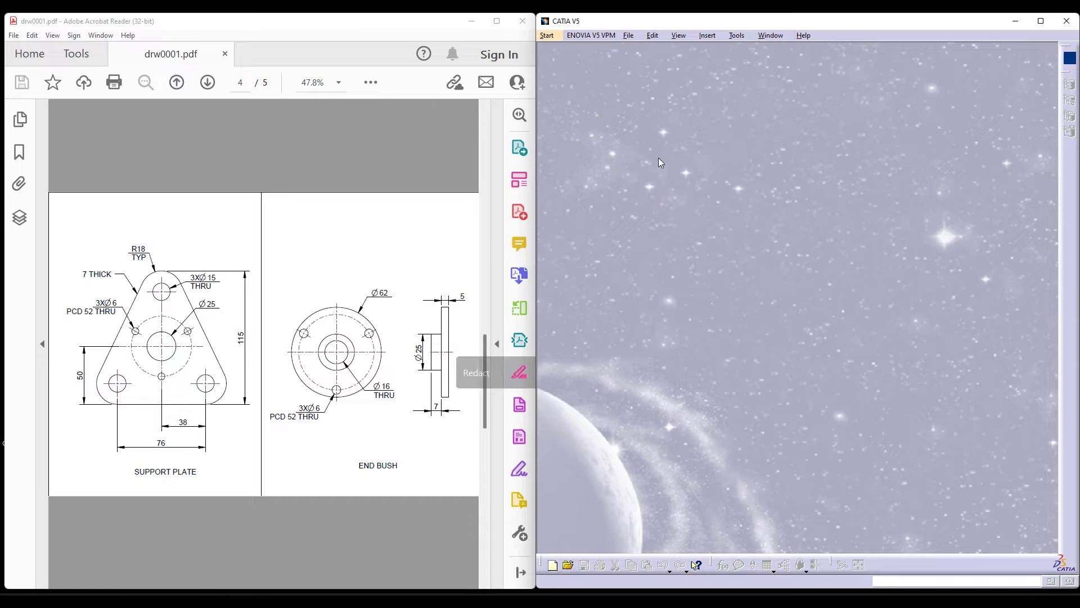
left_click(547, 36)
mouse_move(585, 62)
left_click(712, 62)
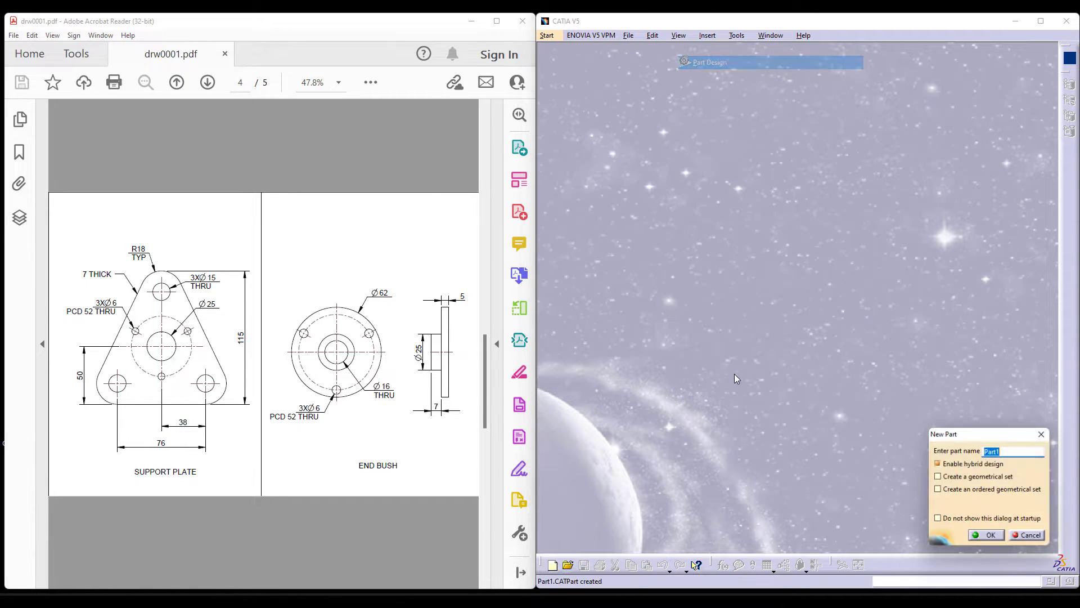
left_click(989, 535)
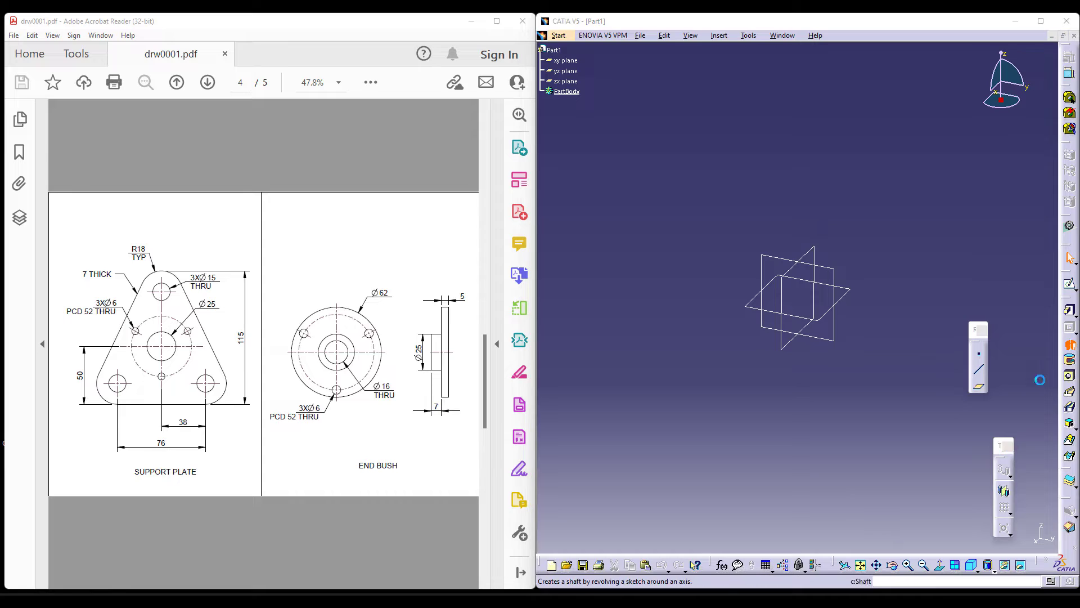
- Start a shaft on the yz plane and sketch its closed stepped half-profile from the origin, with a tall flange and a shorter hub
left_click(1070, 345)
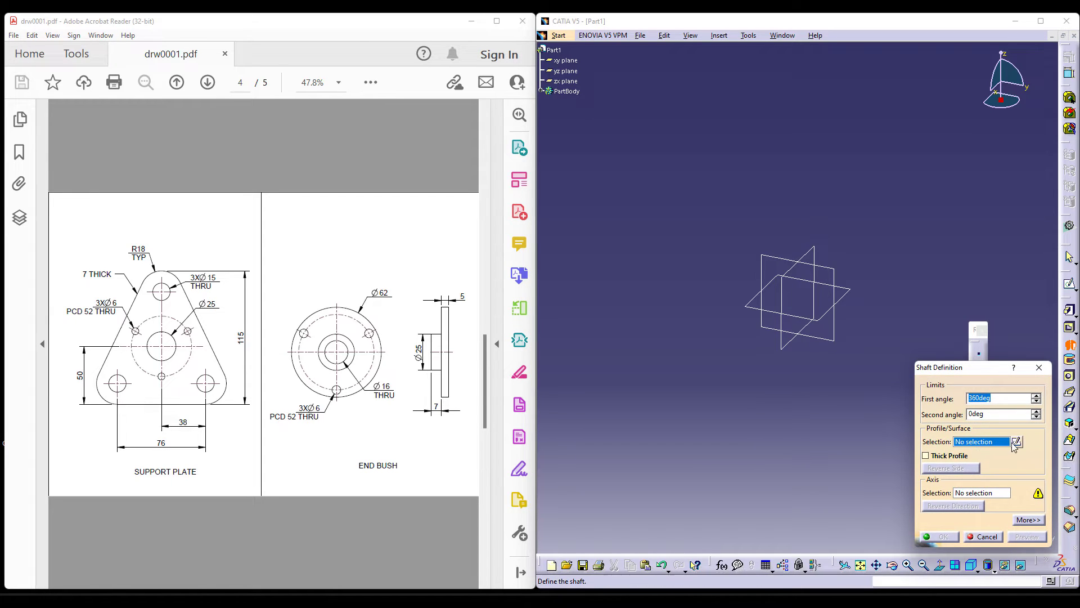
left_click(1016, 441)
left_click(784, 259)
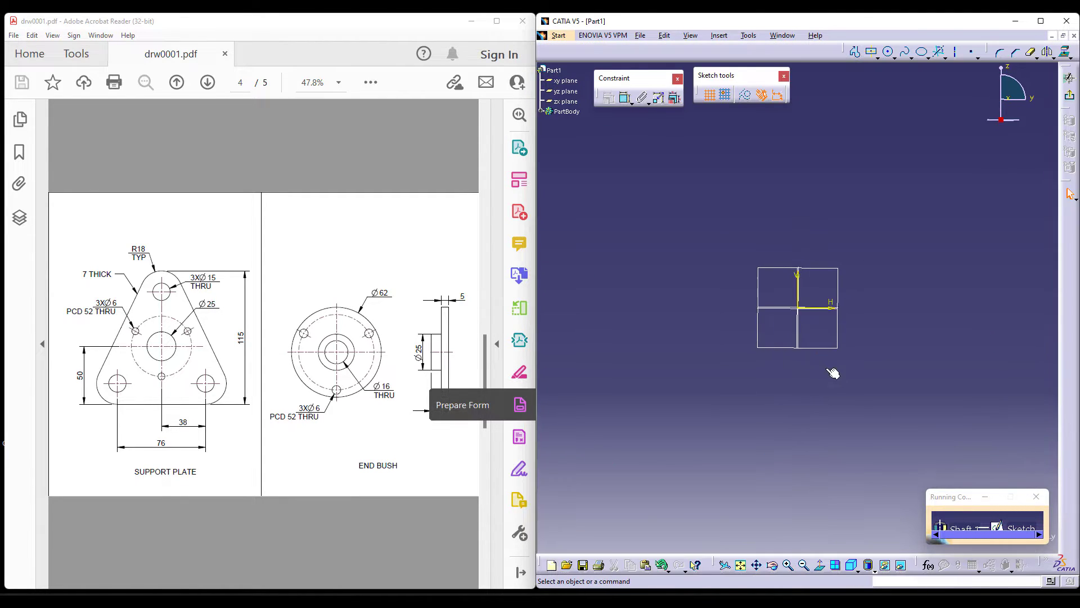
left_click(854, 52)
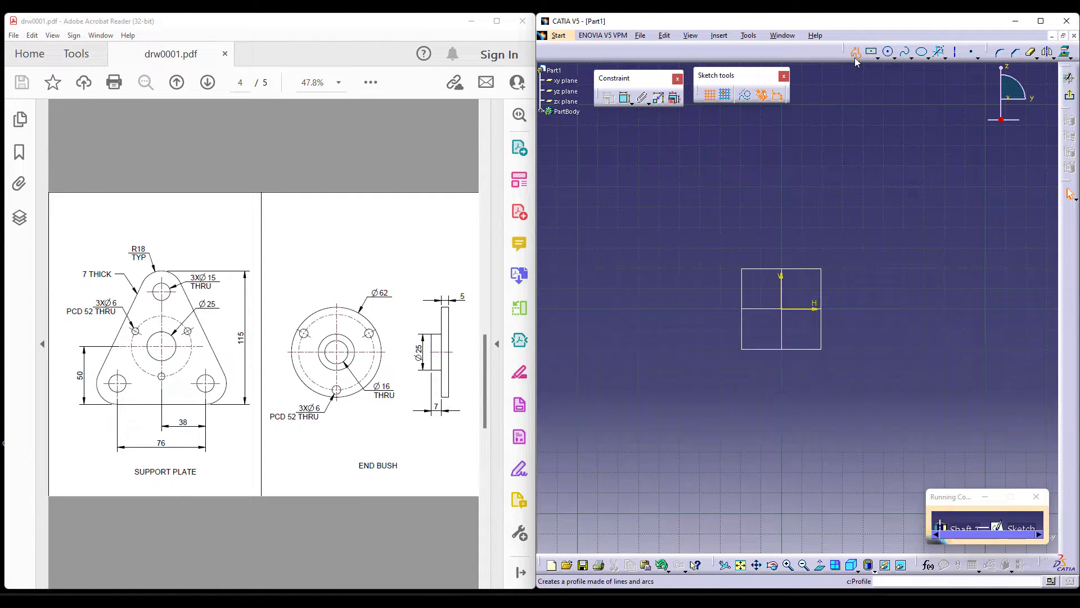
left_click(781, 308)
left_click(781, 188)
left_click(770, 188)
left_click(770, 252)
left_click(746, 252)
left_click(745, 308)
left_click(782, 309)
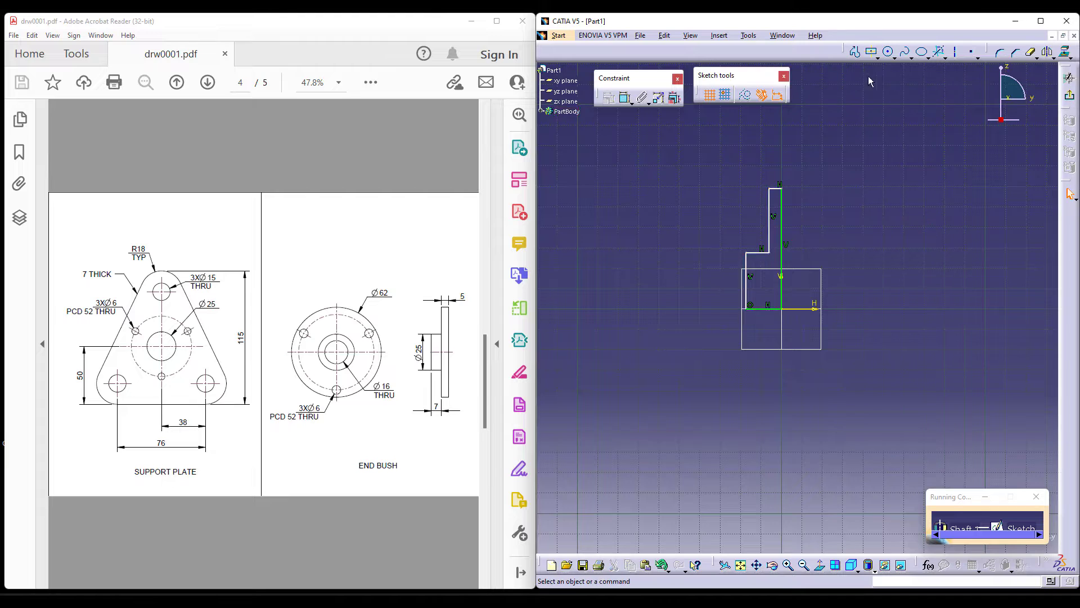
- Draw a horizontal revolution axis through the sketch origin, extending past both ends of the profile
left_click(955, 52)
left_click(674, 308)
left_click(892, 311)
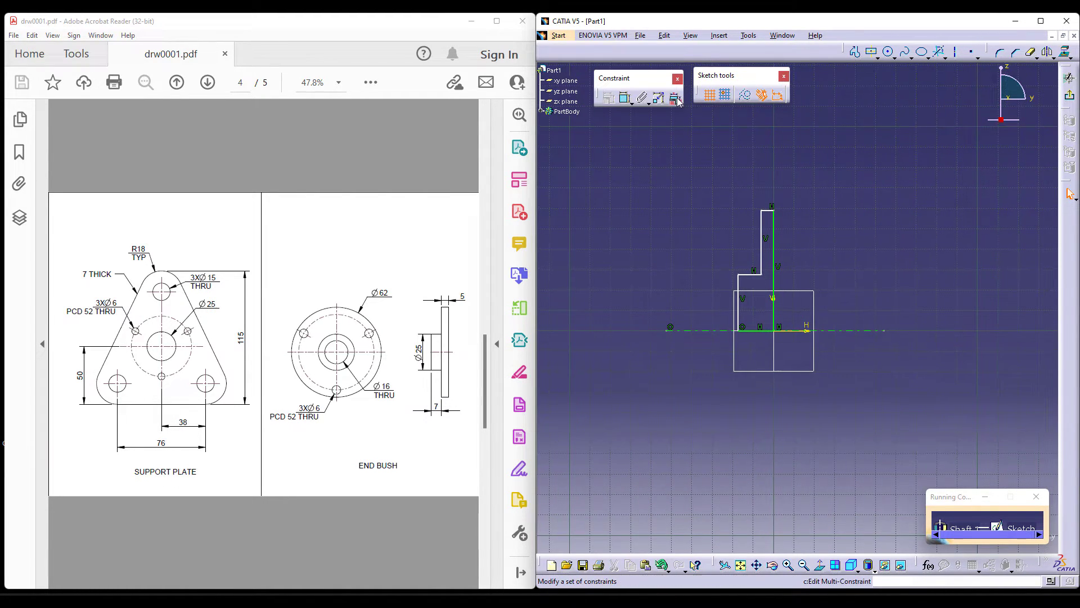
- Dimension the flange's upper edge to the axis as a diameter and set it to 62 mm
left_click(624, 100)
left_click(768, 210)
right_click(847, 289)
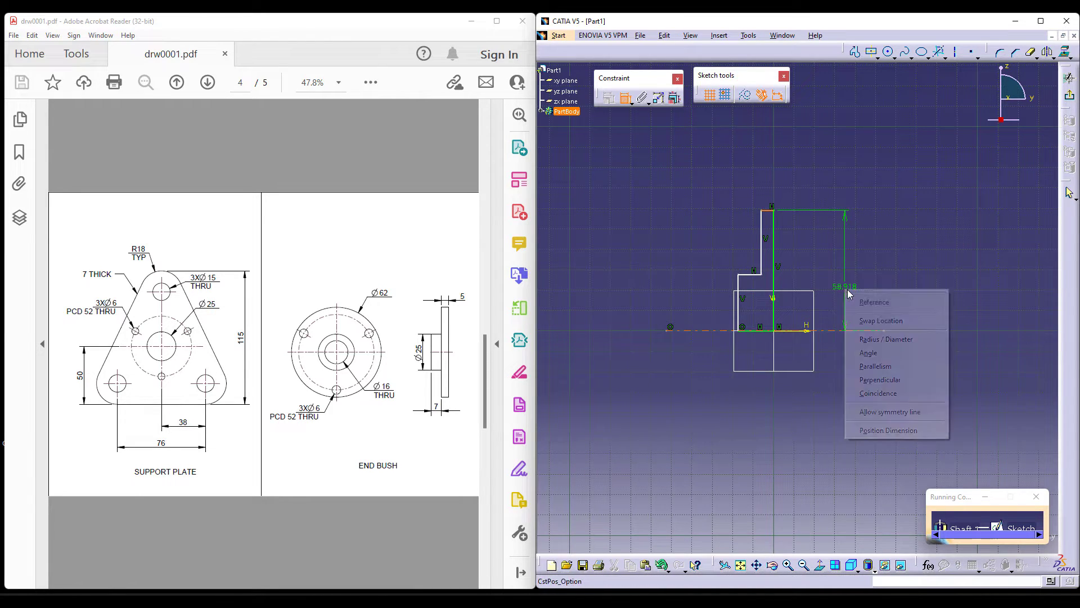
left_click(892, 337)
left_click(945, 337)
double_click(945, 334)
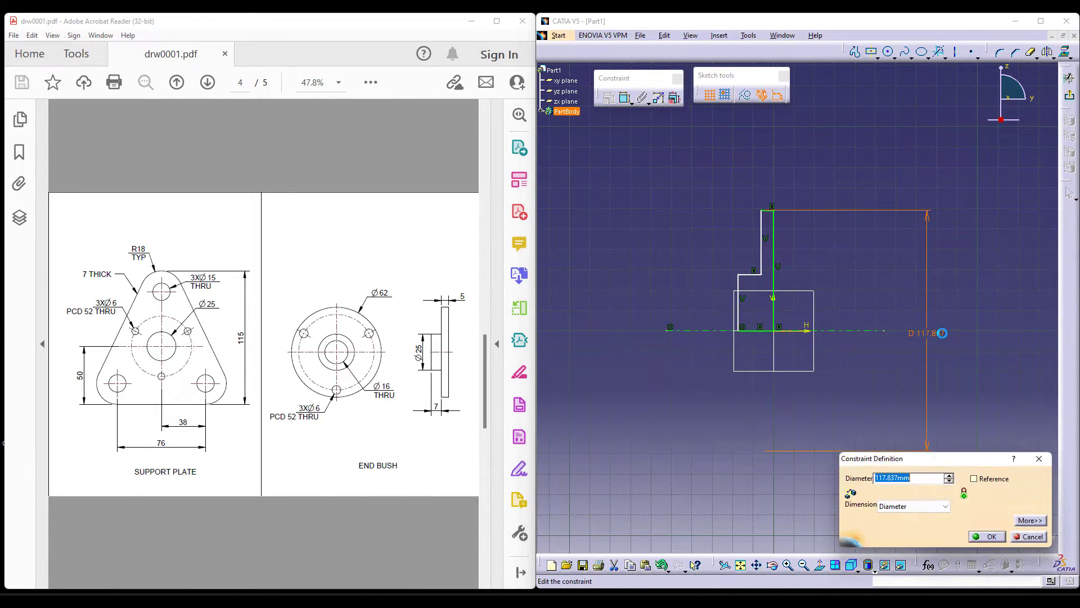
key("Return")
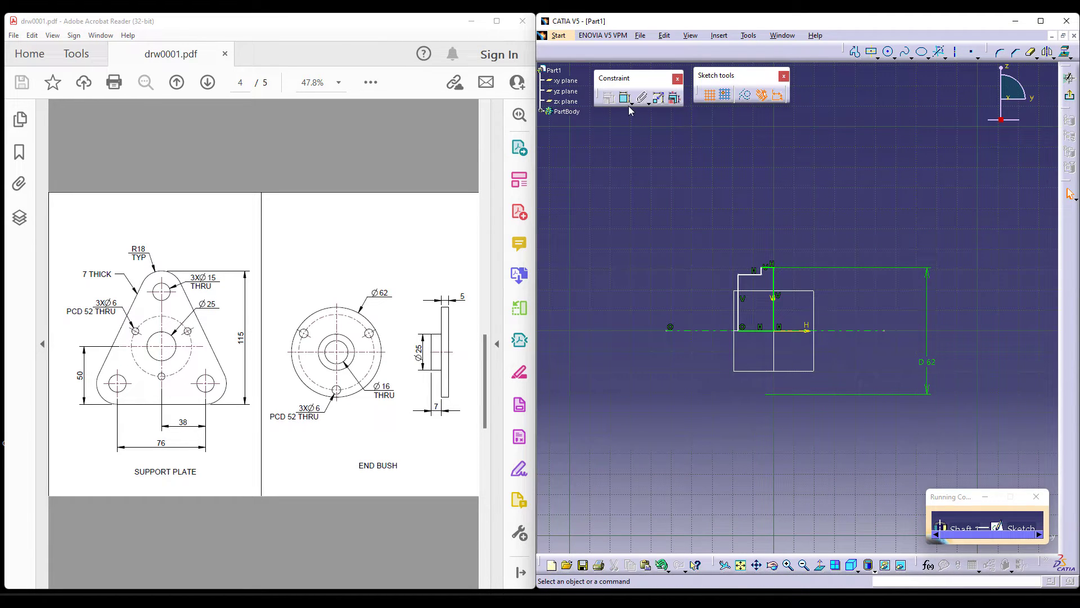
- Dimension the hub's upper edge to the axis as a diameter and set it to 25 mm
left_click(626, 100)
left_click(757, 275)
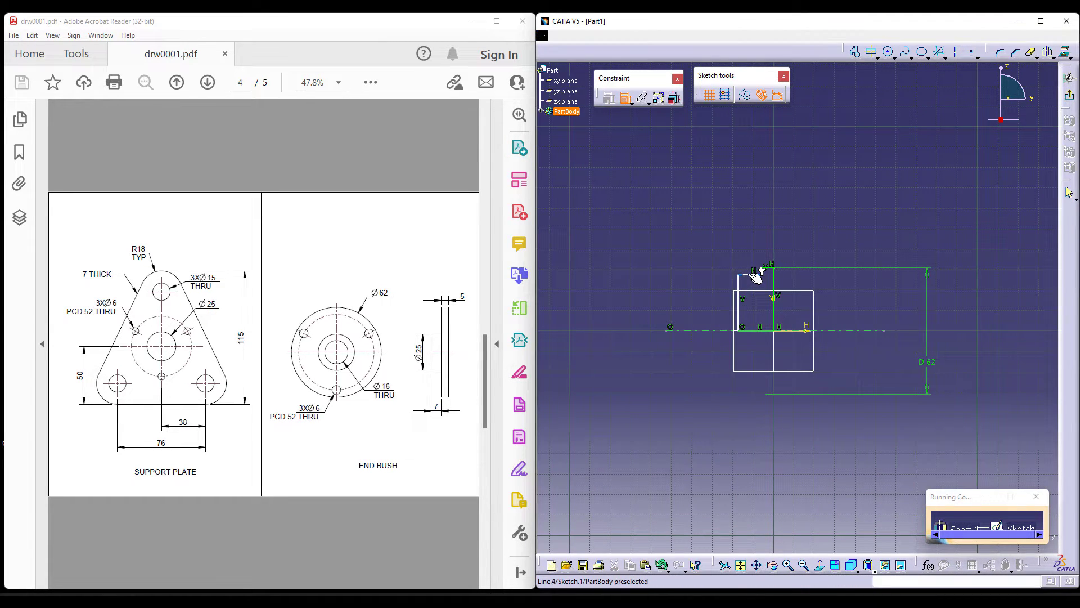
left_click(703, 331)
right_click(670, 304)
left_click(707, 352)
left_click(698, 314)
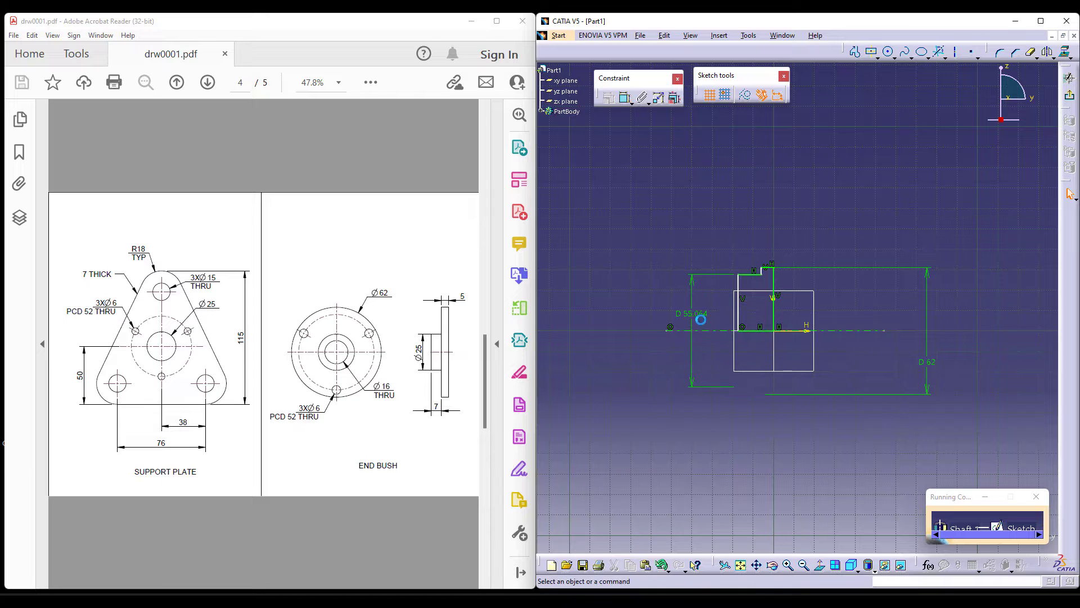
double_click(693, 313)
type("25")
key("Return")
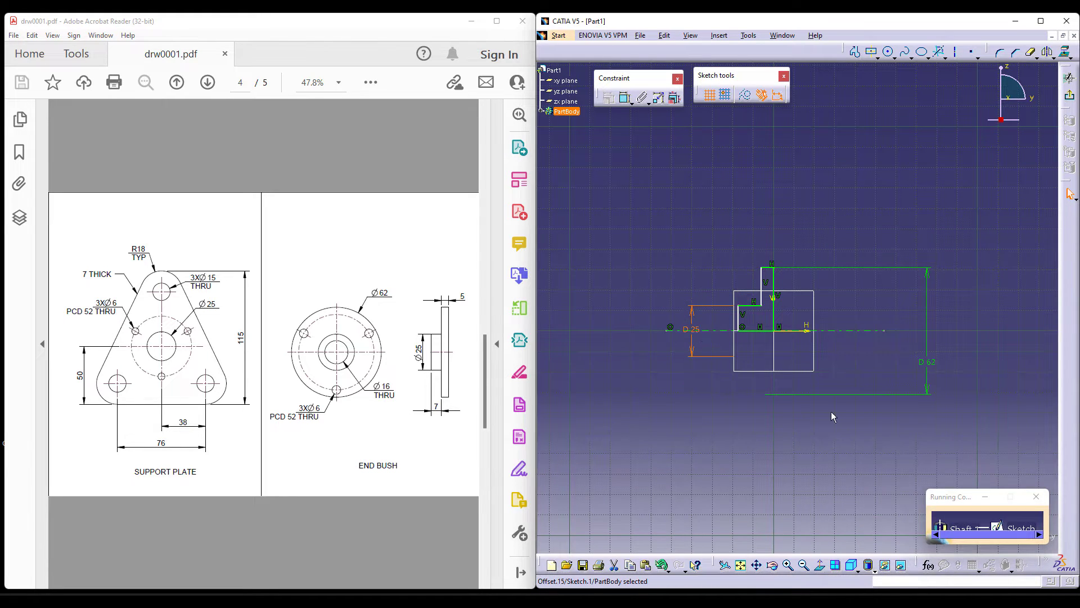
- Dimension the flange's top edge and set the flange thickness to 5 mm
middle_click_drag(831, 411, 837, 353)
left_click(817, 201)
middle_click_drag(817, 201, 830, 237)
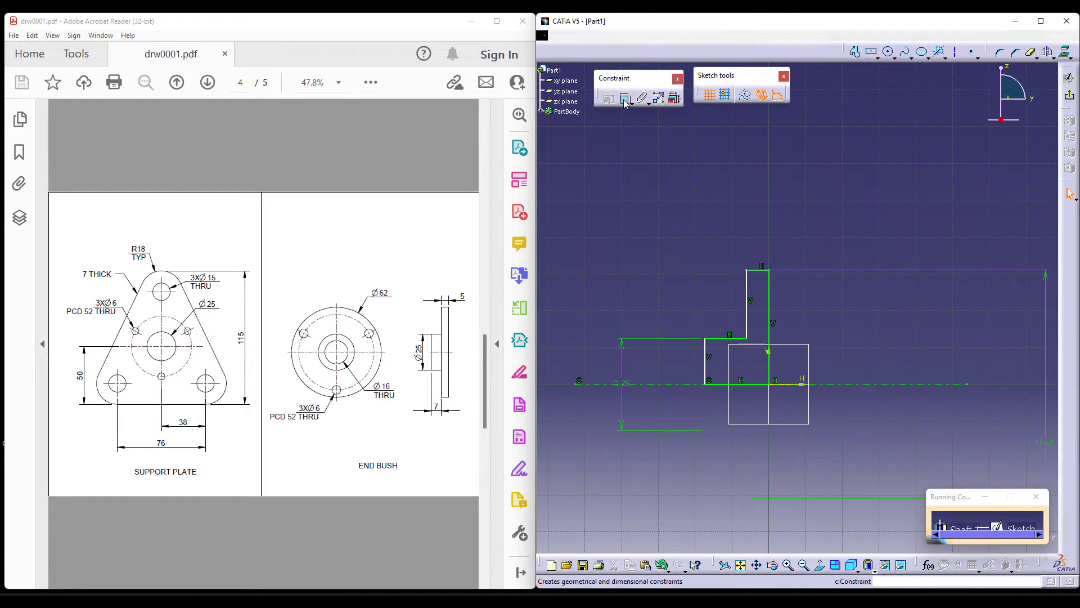
left_click(757, 276)
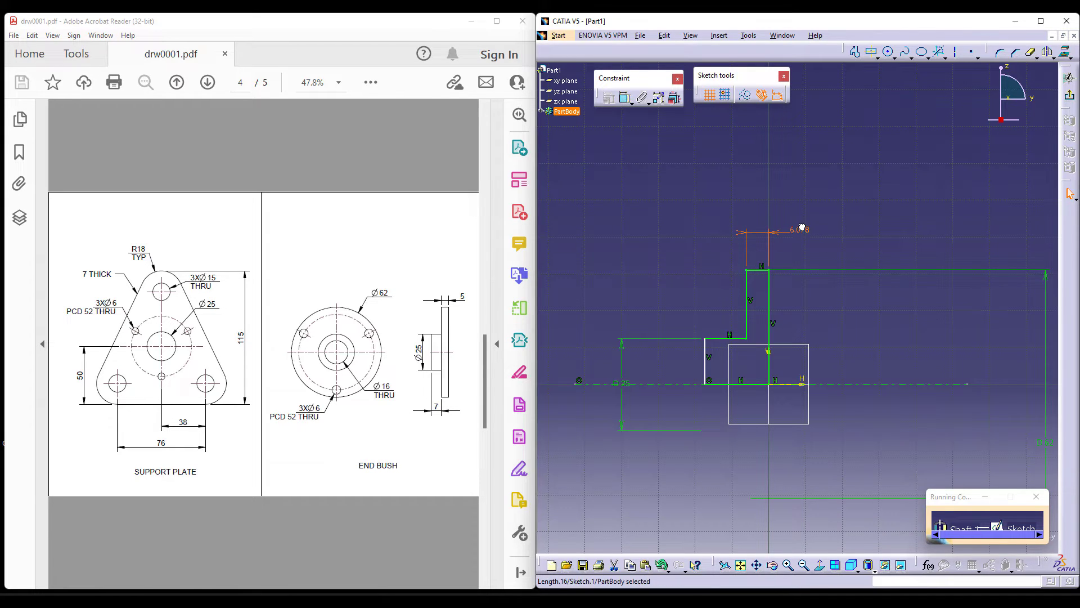
double_click(801, 224)
type("5")
key("Return")
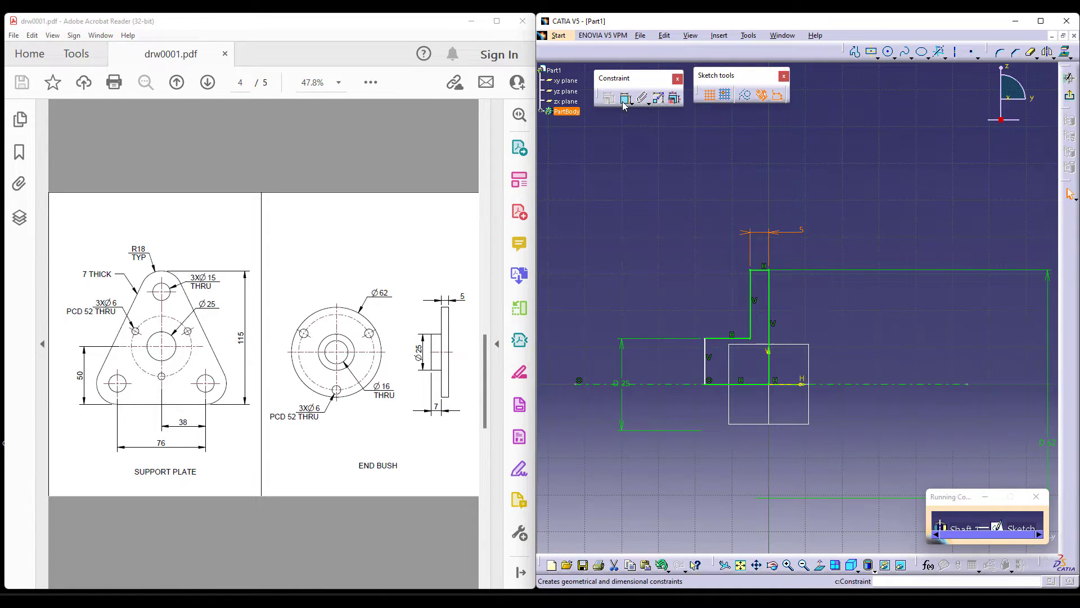
- Dimension the hub's horizontal edge and set its length to 7 mm
left_click(625, 99)
left_click(730, 338)
left_click(685, 275)
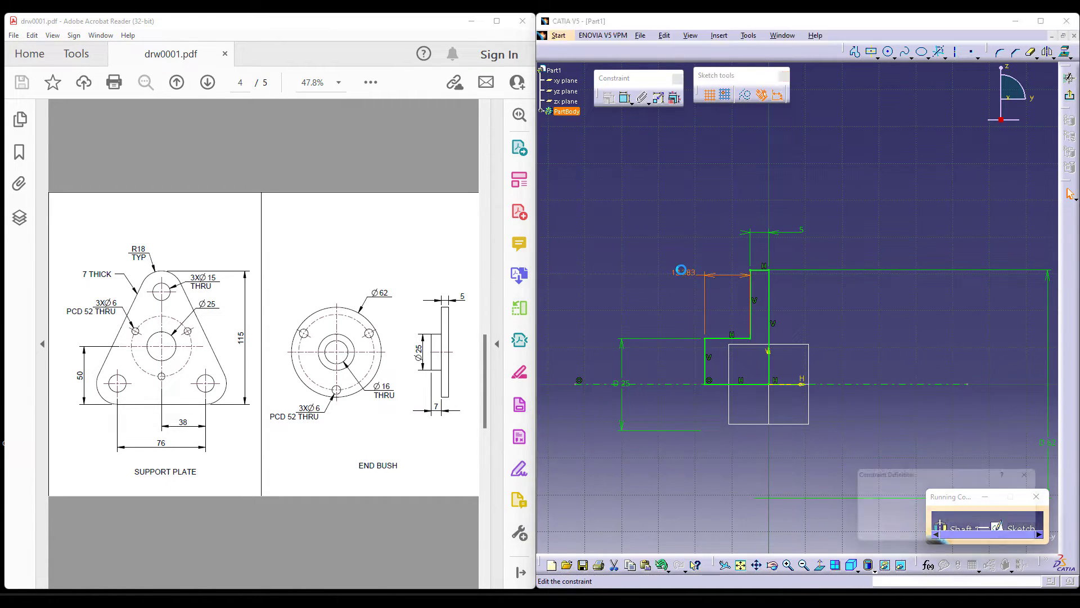
type("7mm")
key("Return")
- Finish the profile sketch and create the shaft with a first angle of 360 degrees about the sketch axis
middle_click_drag(861, 216, 864, 232)
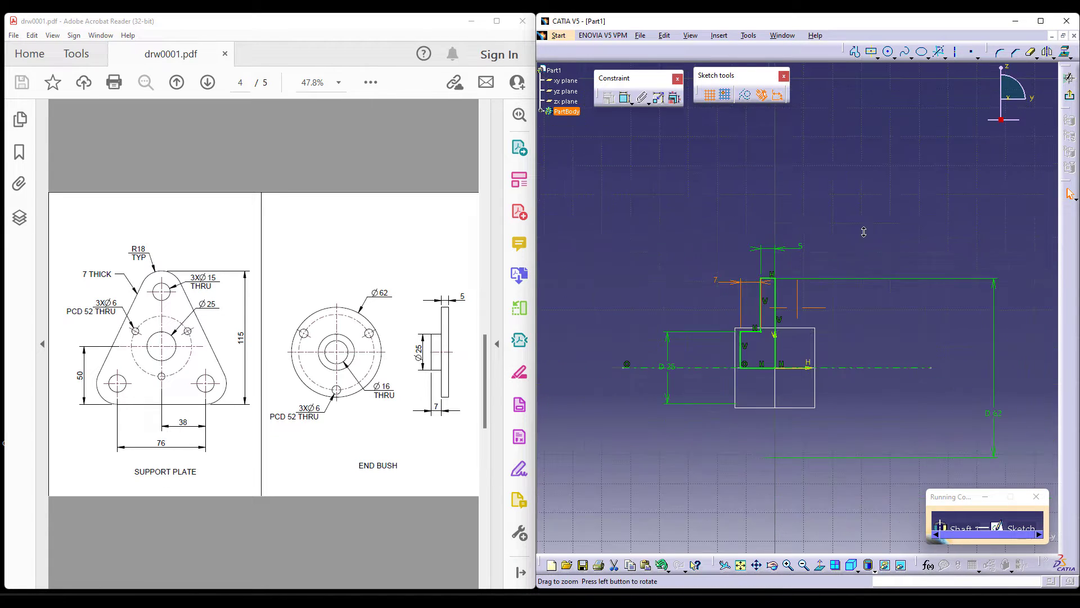
left_click(1065, 117)
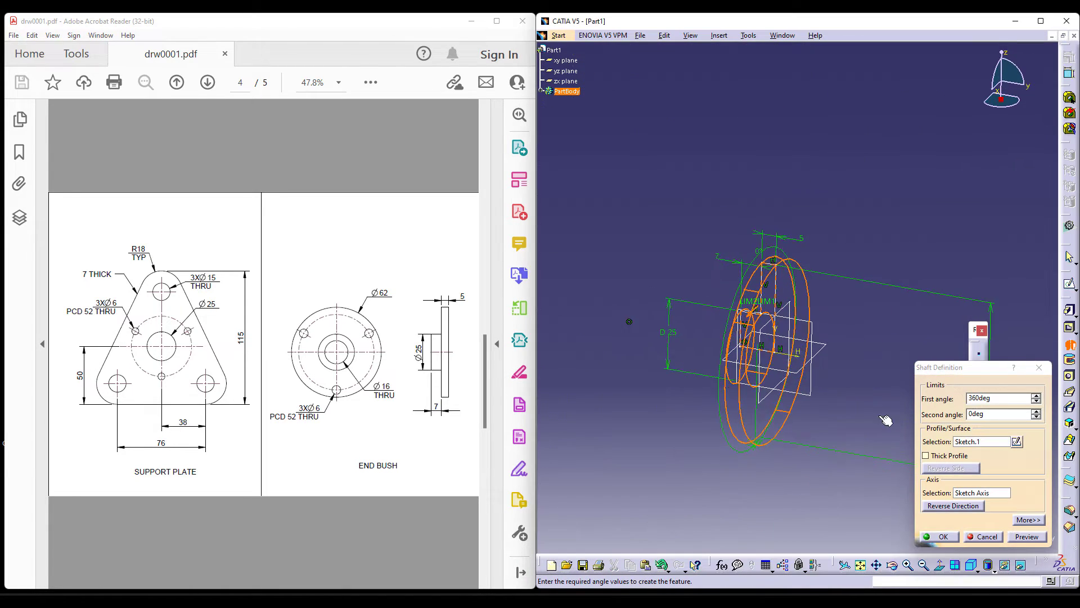
left_click(939, 536)
- Start a hole on the flange's hub-side face and draw a construction circle around the hub in its positioning sketch
middle_click_drag(794, 494, 888, 431)
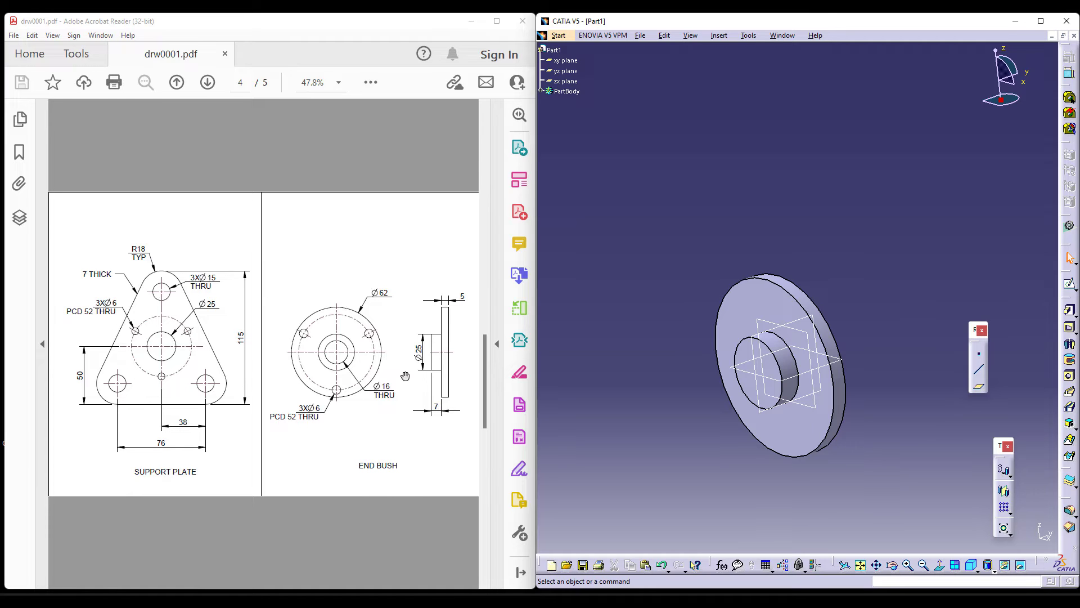
left_click(1069, 376)
left_click(767, 439)
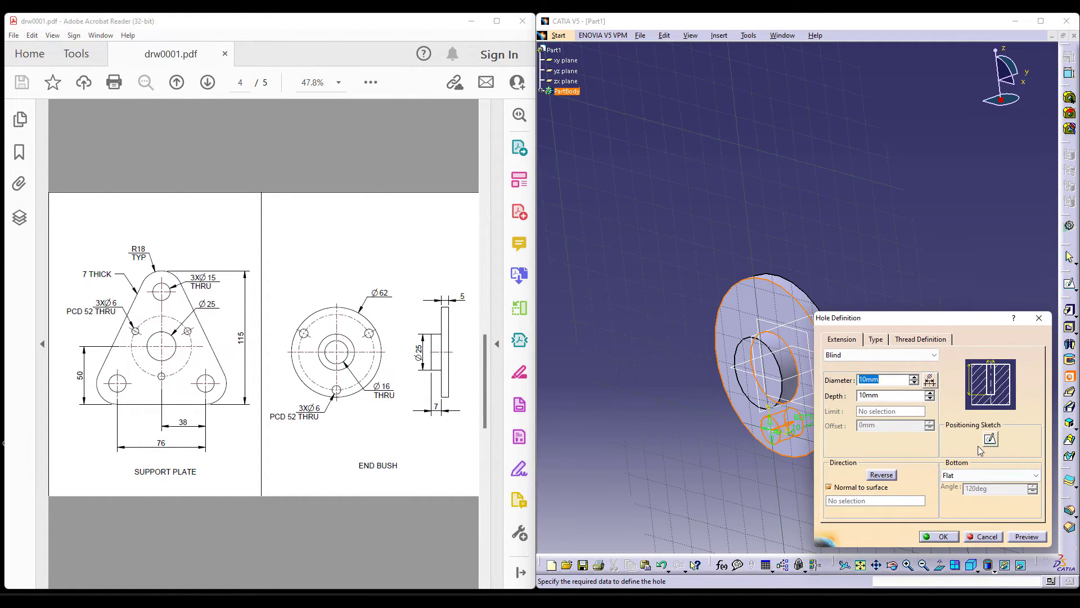
left_click(991, 438)
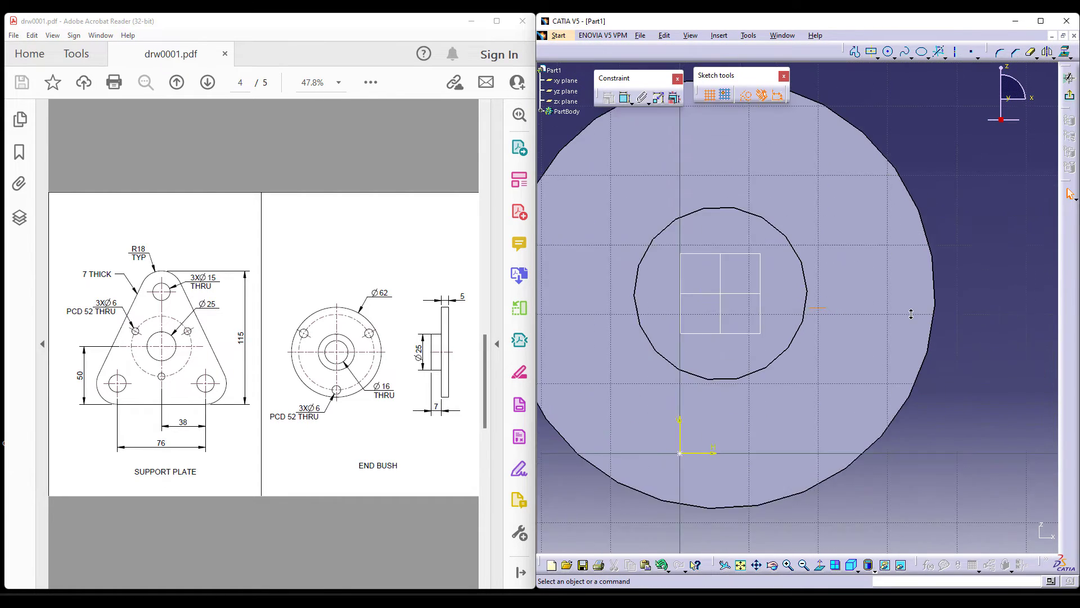
left_click(887, 53)
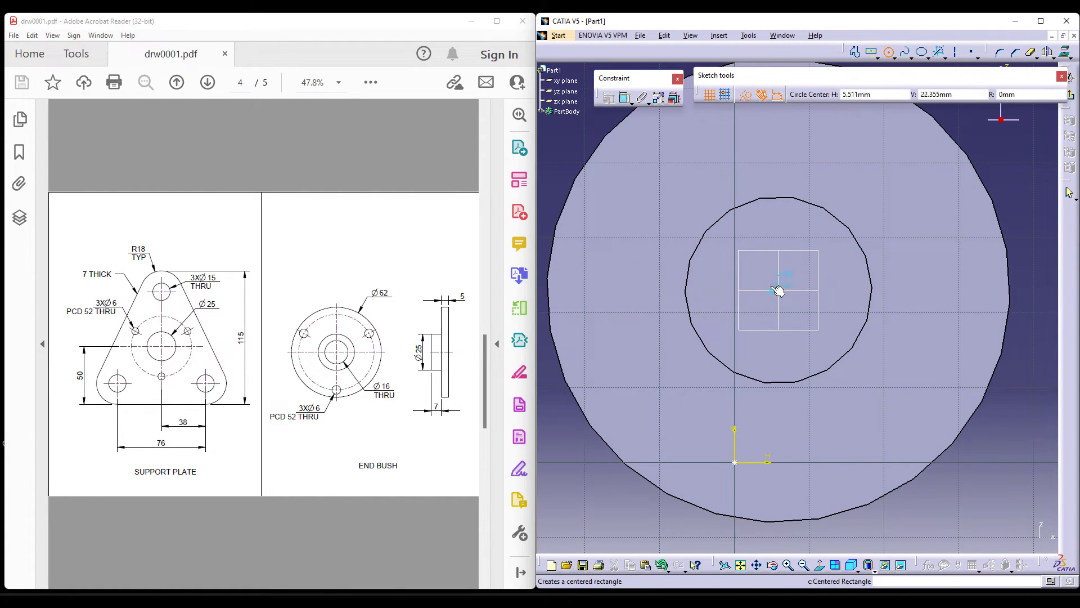
left_click(789, 291)
left_click(832, 441)
middle_click_drag(831, 441, 692, 393)
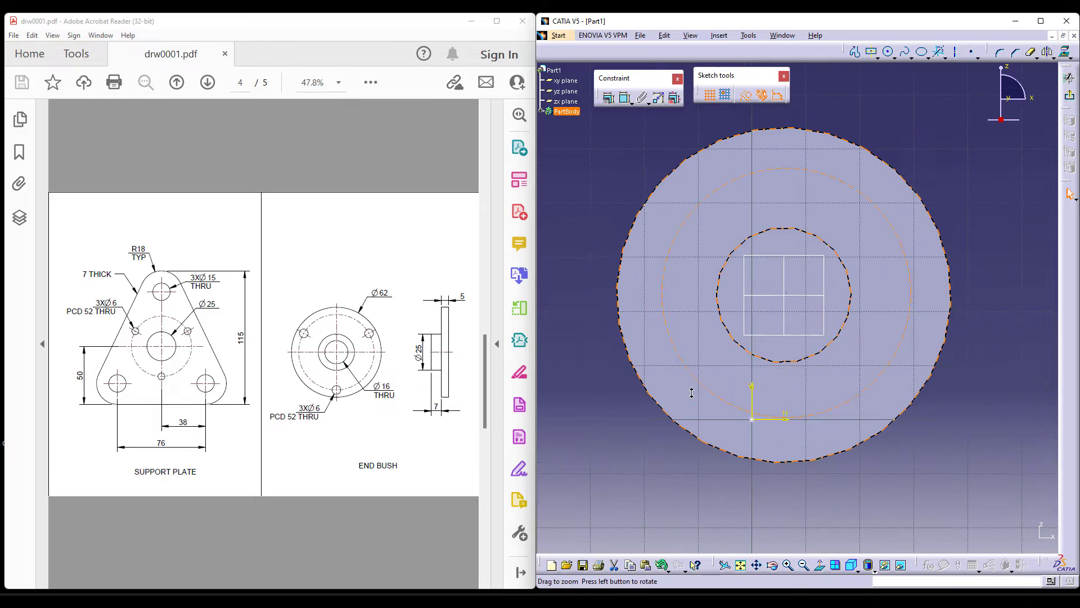
left_click(1007, 198)
- Make the construction circle concentric with the bush's circular edge
middle_click_drag(934, 166, 901, 177)
left_click(623, 99)
left_click(816, 206)
left_click(801, 260)
right_click(878, 166)
left_click(942, 227)
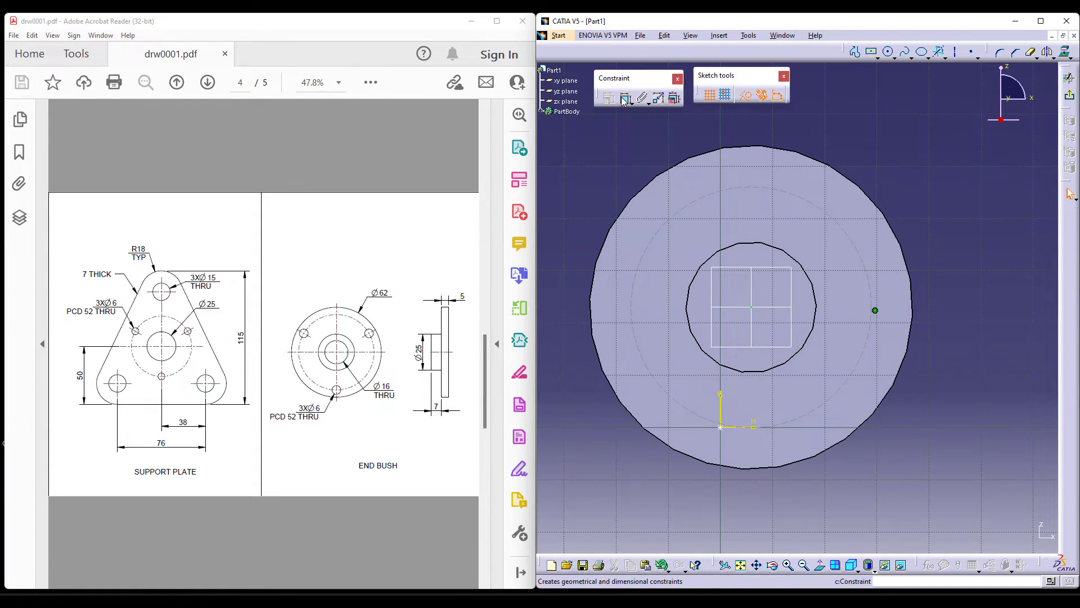
- Dimension the construction circle's diameter and set it to 52 mm
left_click(886, 151)
double_click(881, 150)
type("52")
key("Return")
key("Return")
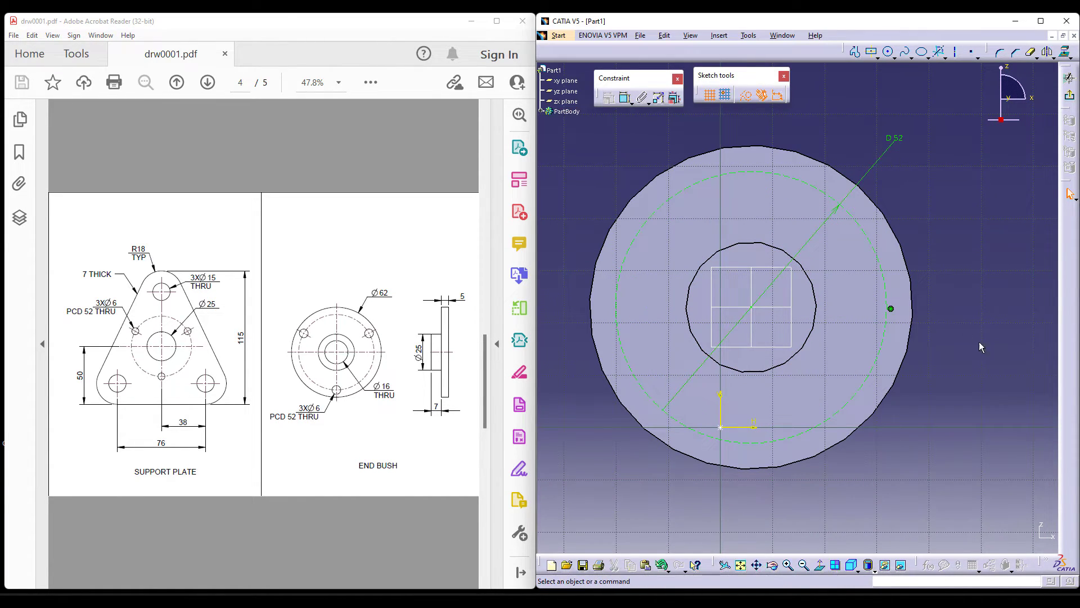
- Make the hole's centre point coincident with the yz plane and with the 52 mm construction circle, below the hub
left_click(625, 98)
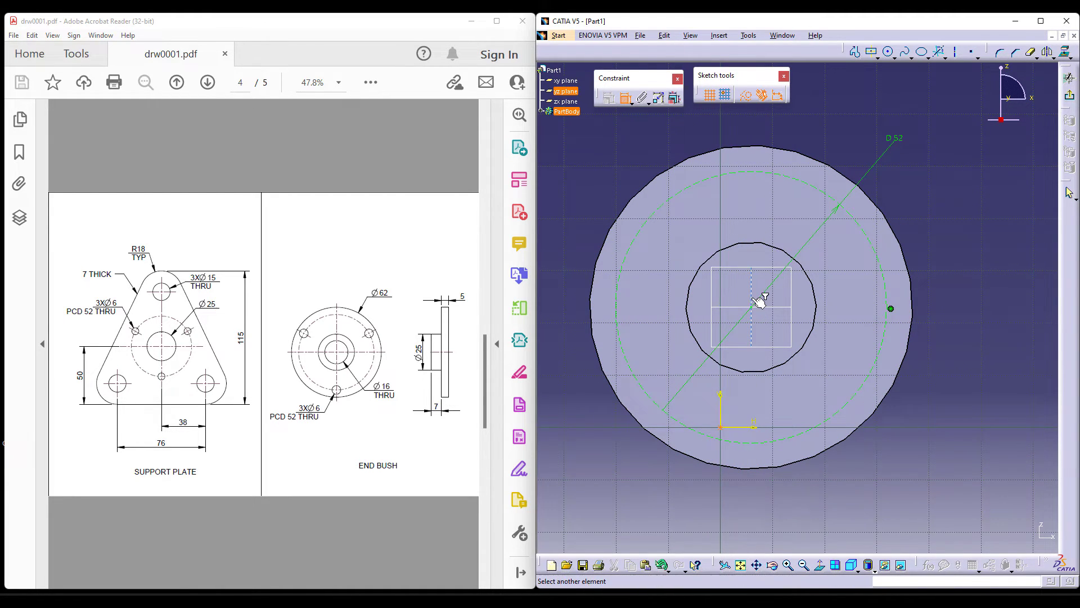
right_click(873, 92)
left_click(914, 144)
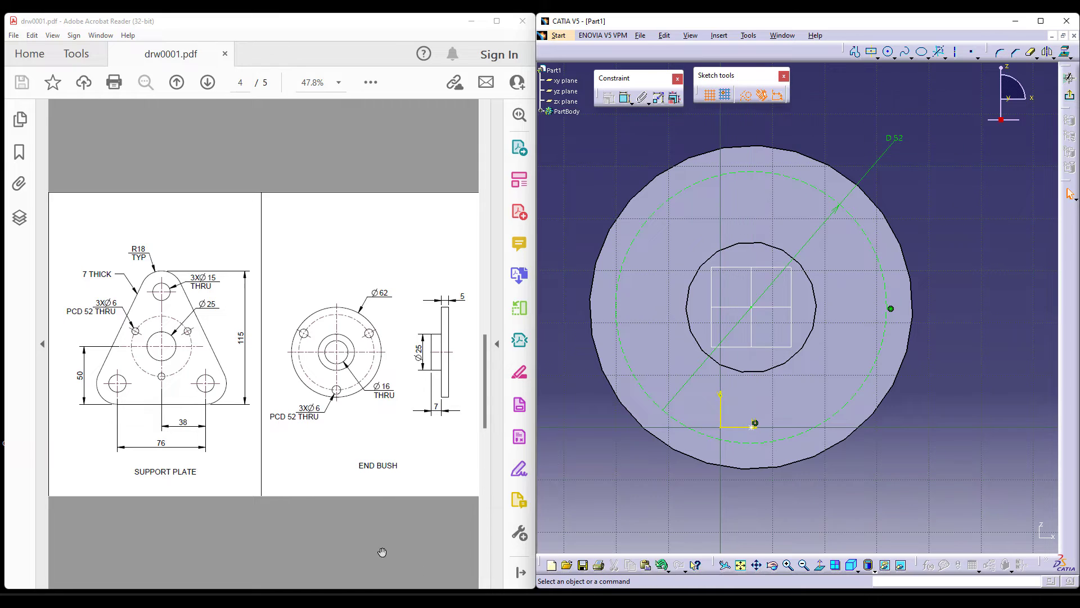
left_click(624, 98)
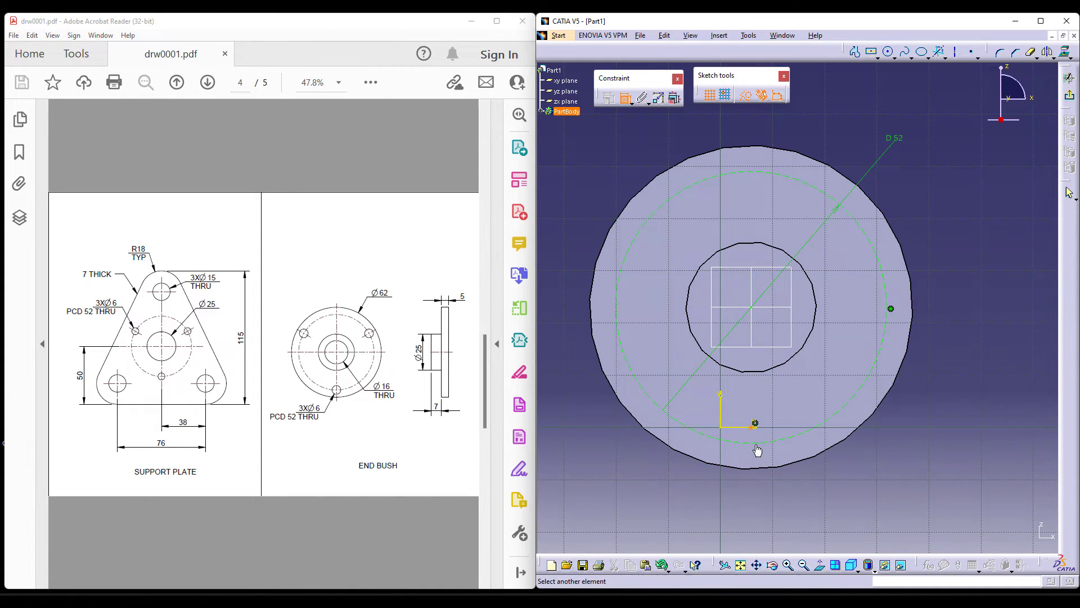
right_click(884, 451)
left_click(933, 521)
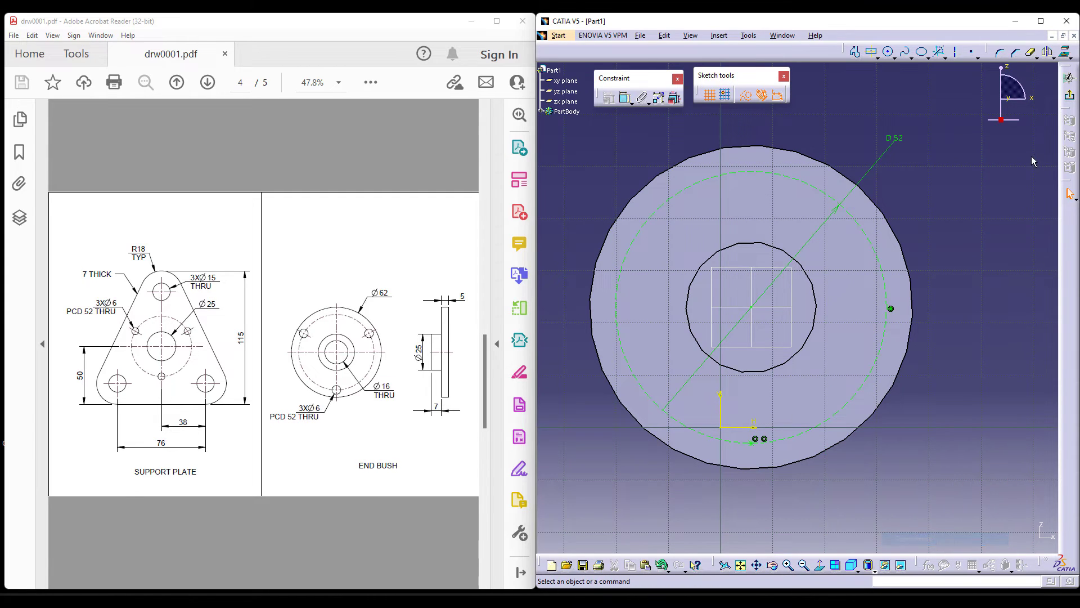
- Finish the positioning sketch and complete the flange hole with a 6 mm diameter and Up To Next depth
left_click(1071, 99)
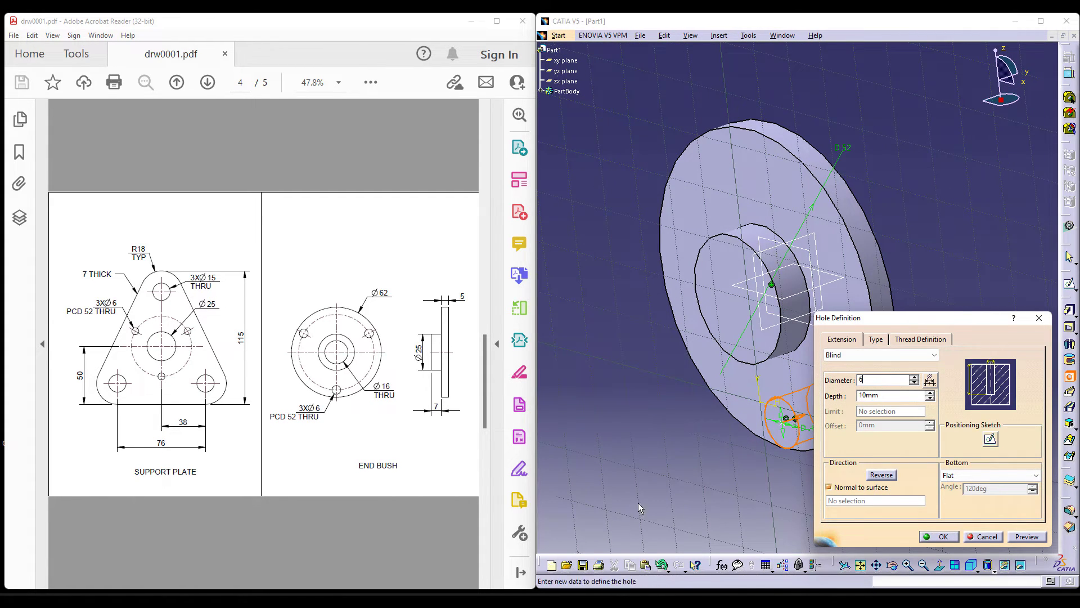
key("Return")
left_click(889, 355)
left_click(844, 366)
left_click(949, 537)
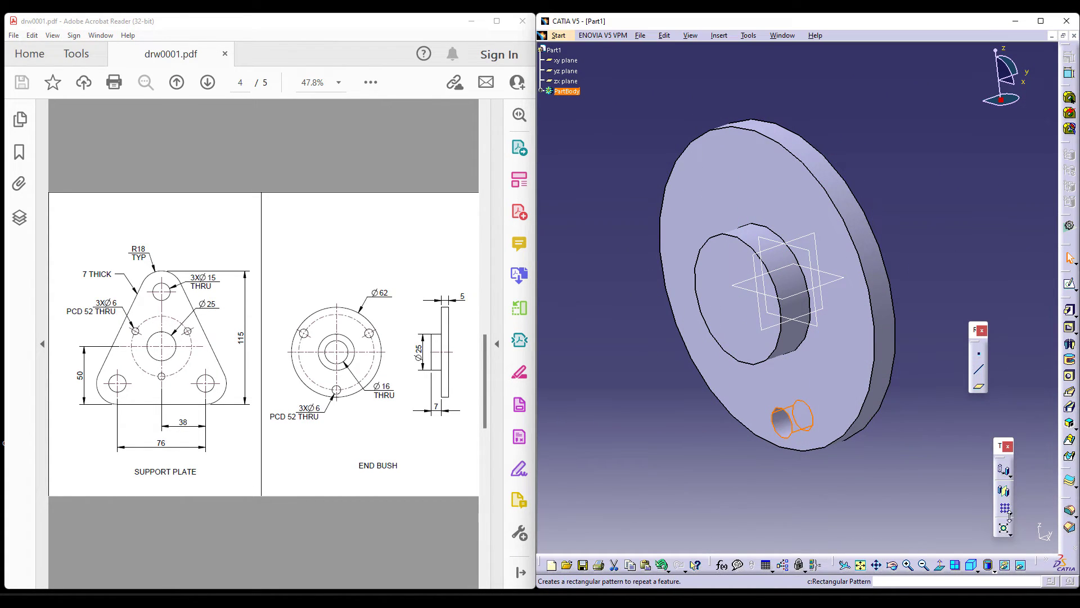
- Create a Complete crown circular pattern of the 6 mm hole with 3 instances, using the flange's outer face as reference
left_click(1011, 515)
left_click(1039, 523)
left_click(956, 374)
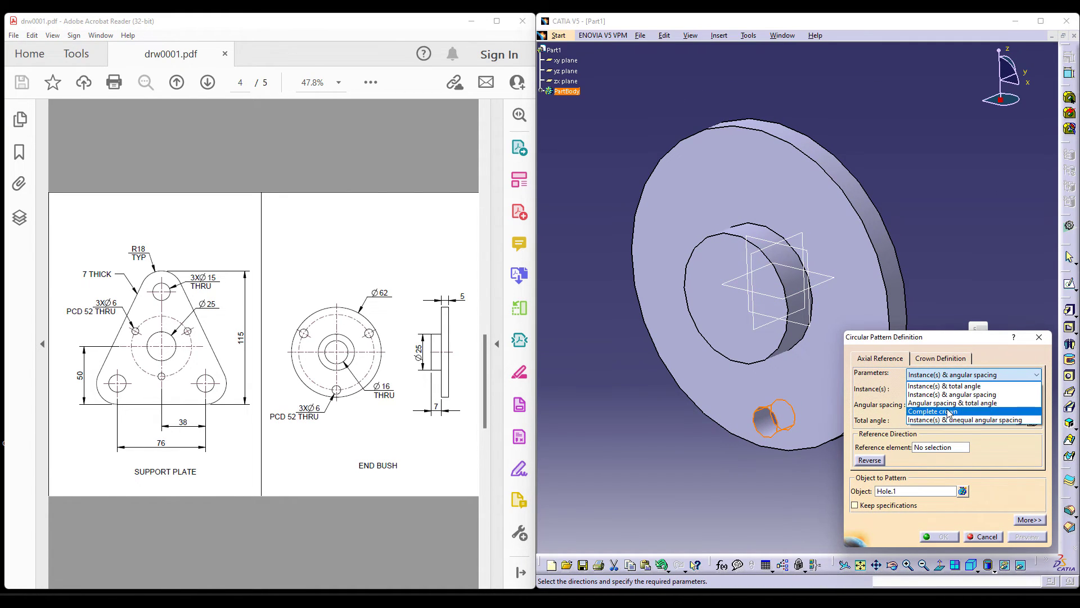
left_click(942, 399)
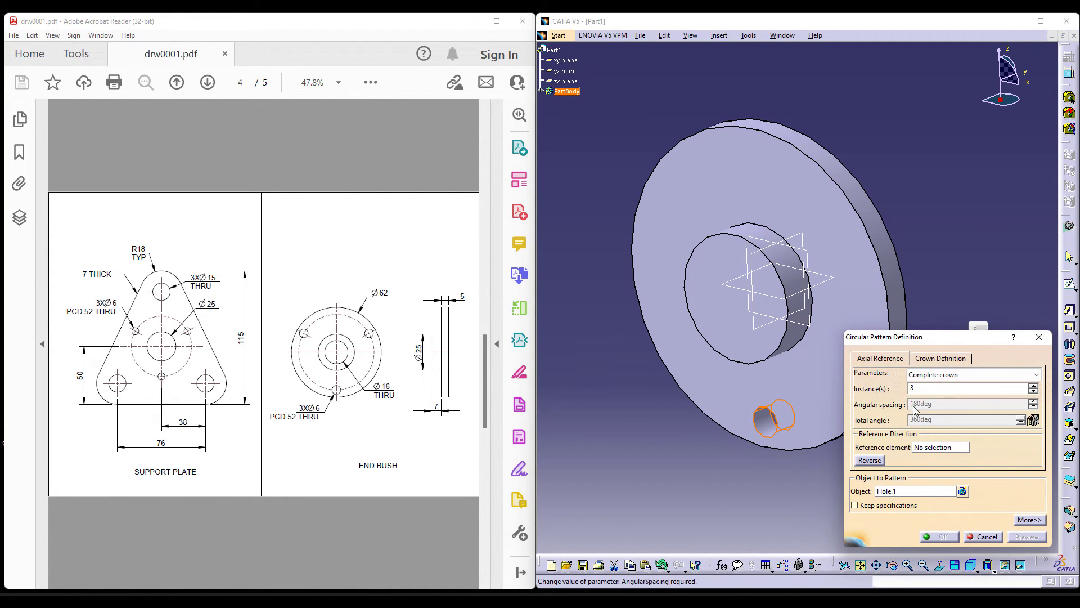
left_click(900, 285)
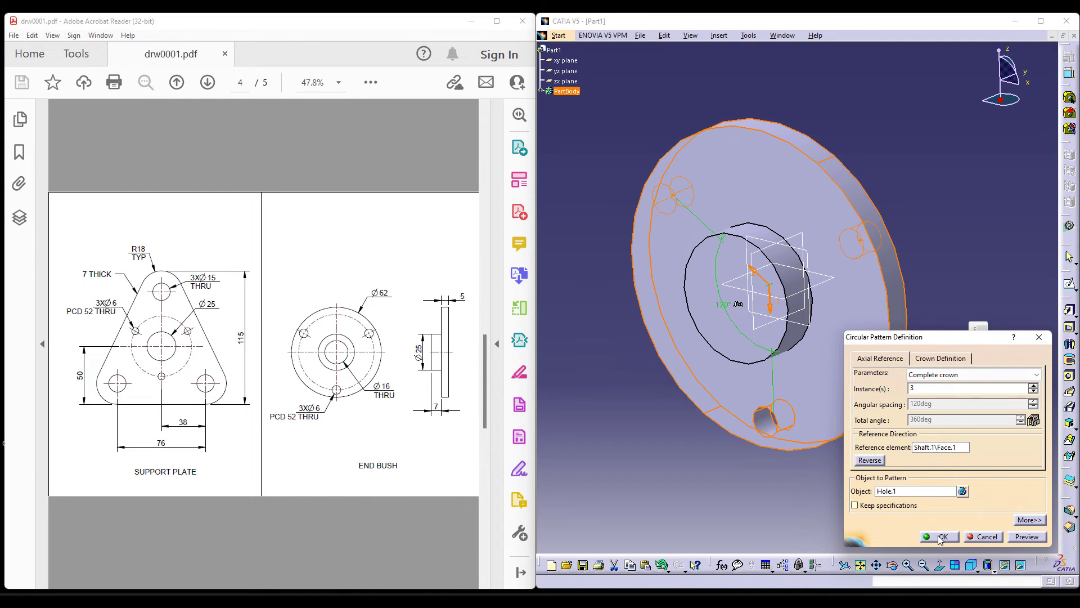
left_click(941, 536)
- Start a hole on the hub's end face and make its centre point concentric with the hub's circular edge
mouse_move(660, 472)
middle_mouse_down()
mouse_move(670, 415)
mouse_move(757, 439)
mouse_move(680, 462)
mouse_move(673, 490)
middle_mouse_up()
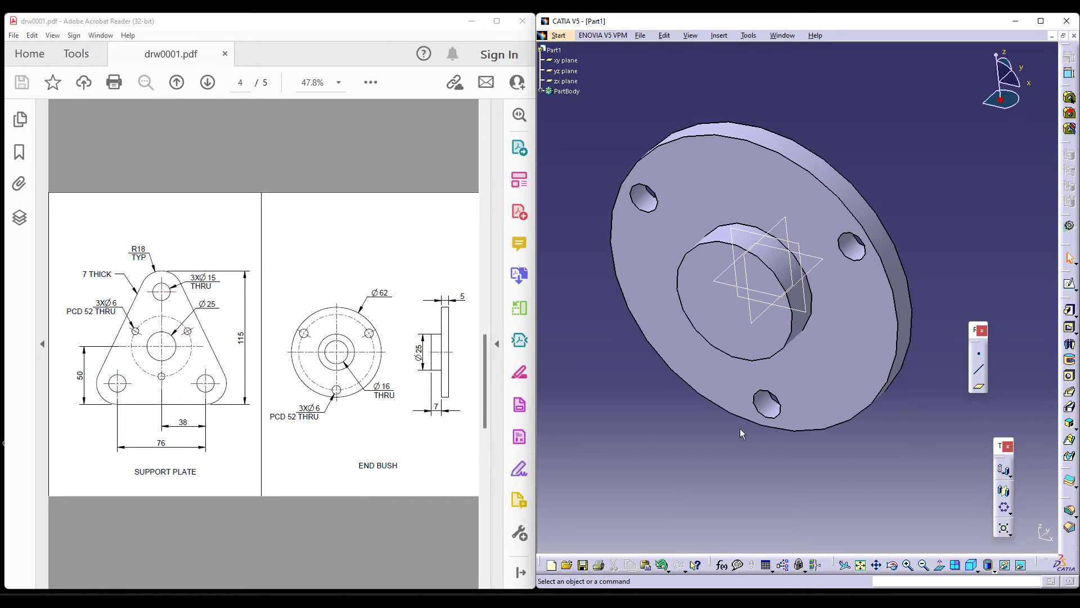
left_click(1069, 376)
left_click(717, 314)
left_click(990, 437)
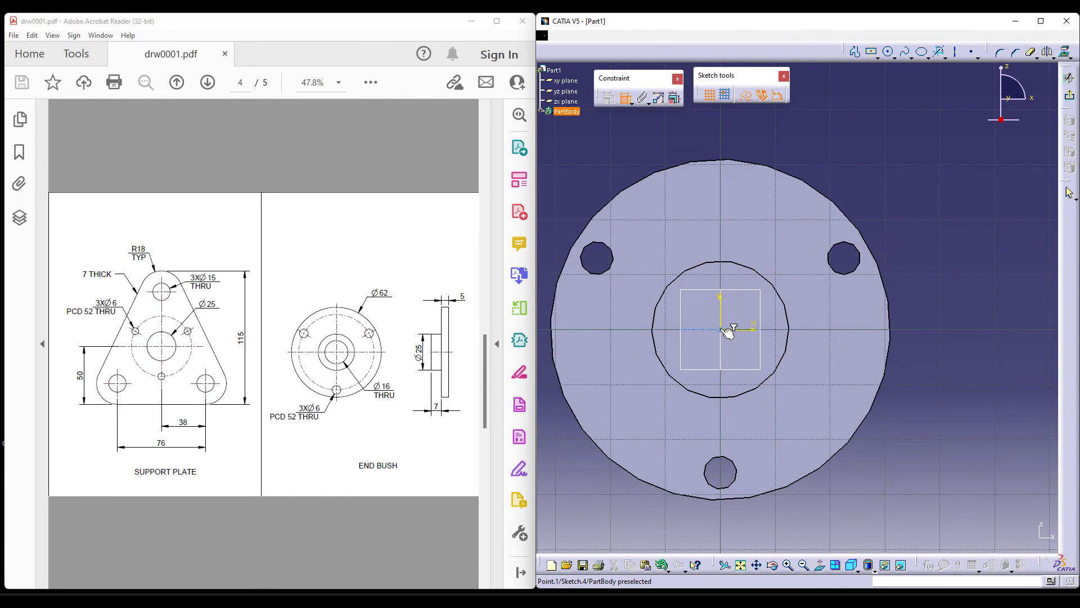
left_click(727, 332)
left_click(762, 272)
right_click(874, 198)
left_click(910, 282)
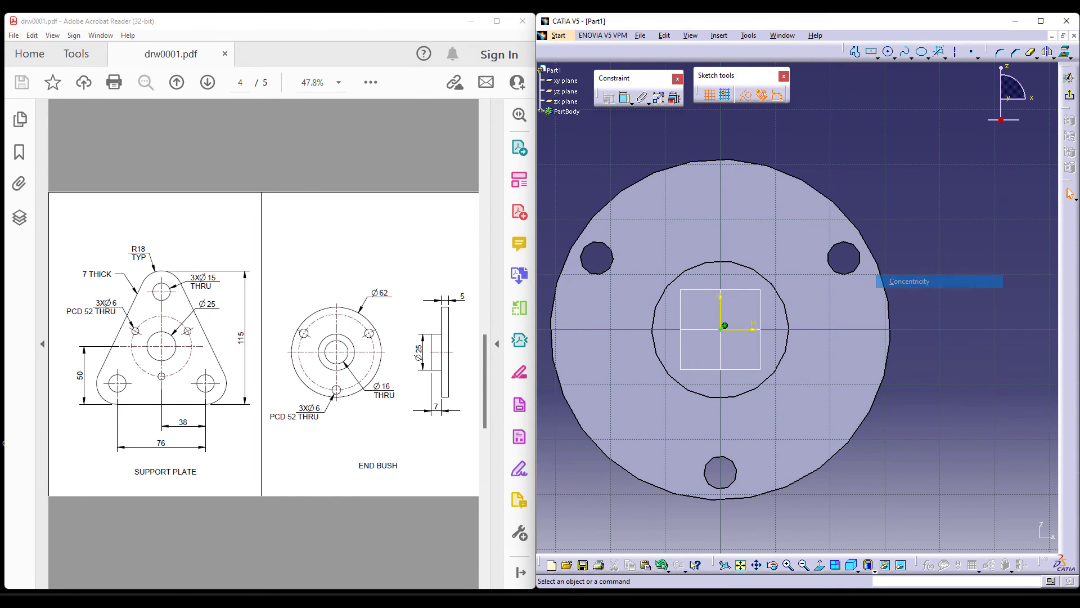
- Finish the positioning sketch and complete the central Up To Next hole with a diameter of 16 mm
left_click(1068, 77)
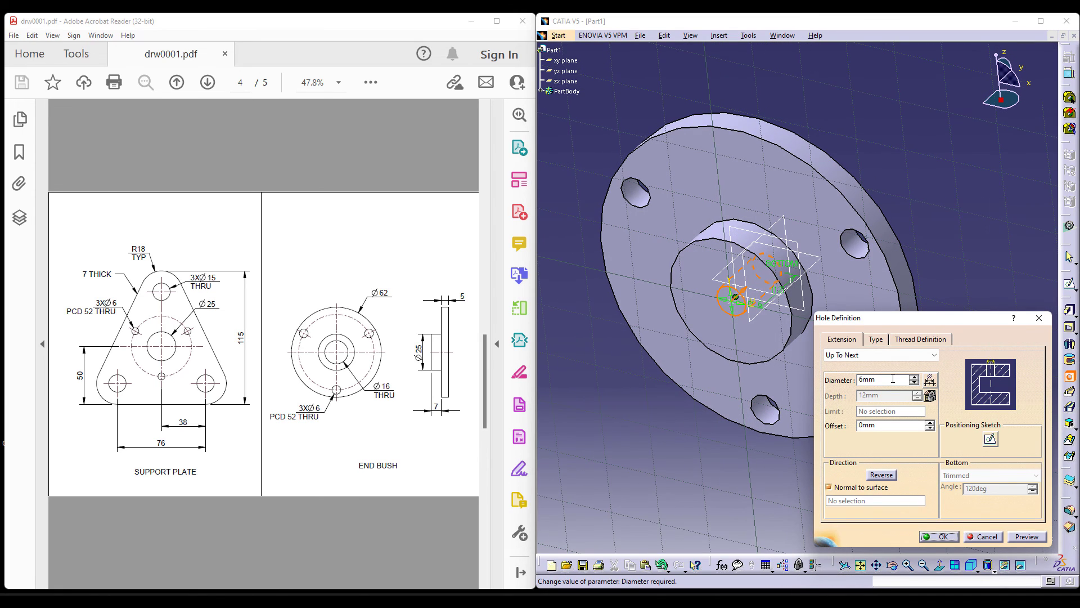
key("Return")
left_click(948, 539)
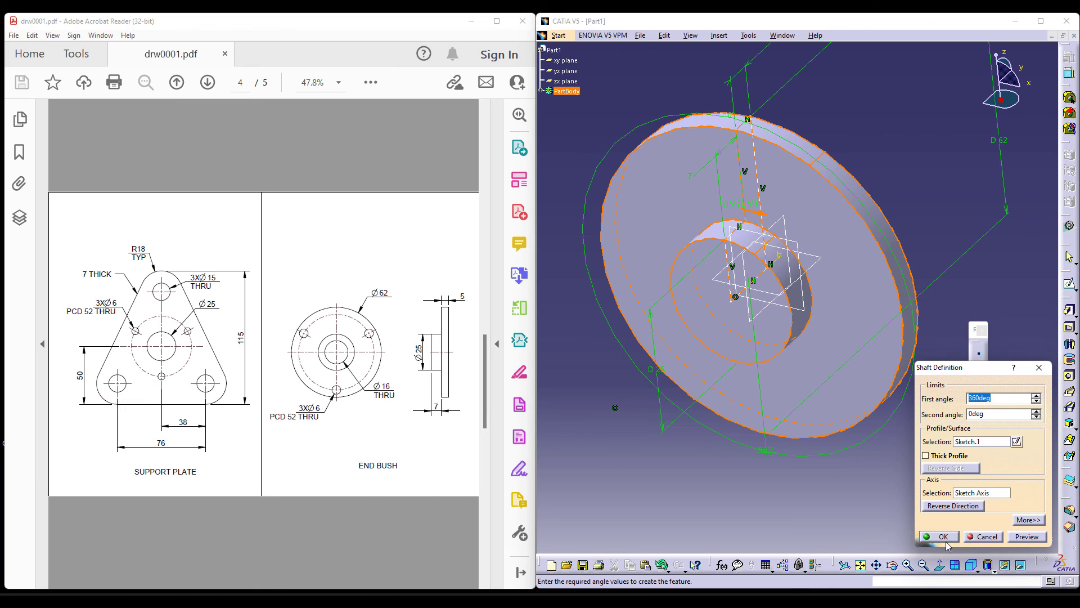
left_click(945, 540)
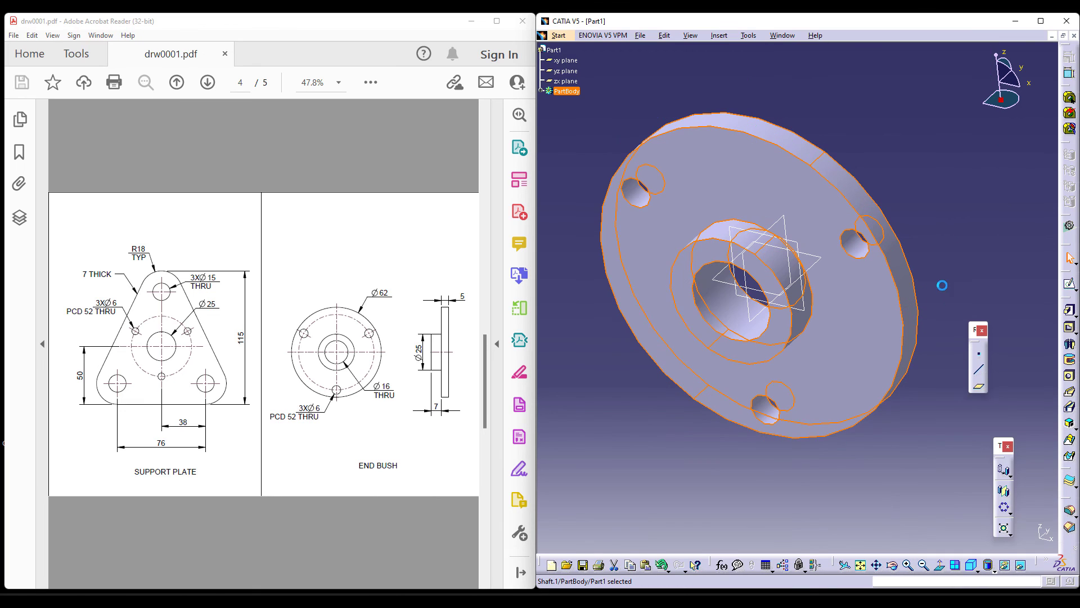
left_click(940, 303)
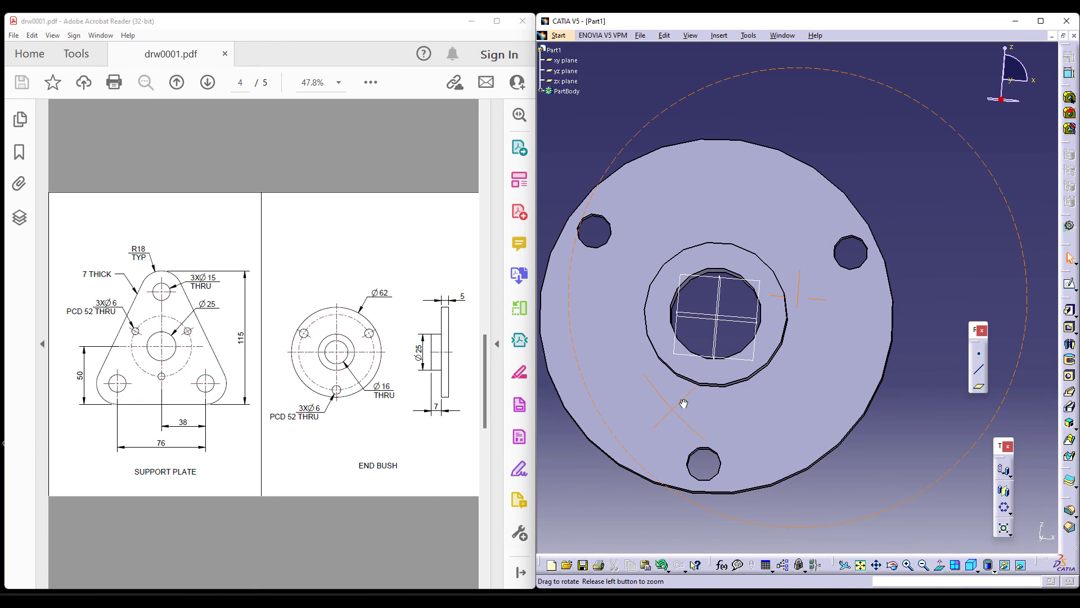